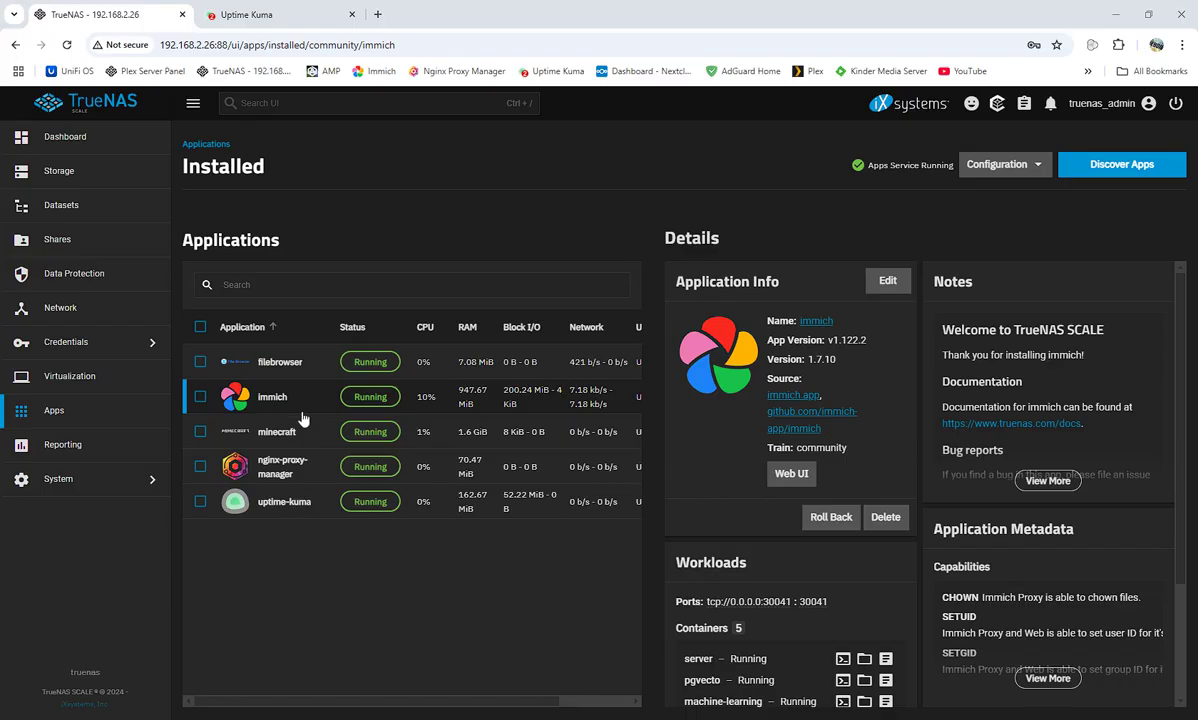
Step: Close the Uptime Kuma tab and view the details of the existing Minecraft dataset
{"action": "left_click", "coordinate": [352, 14]}
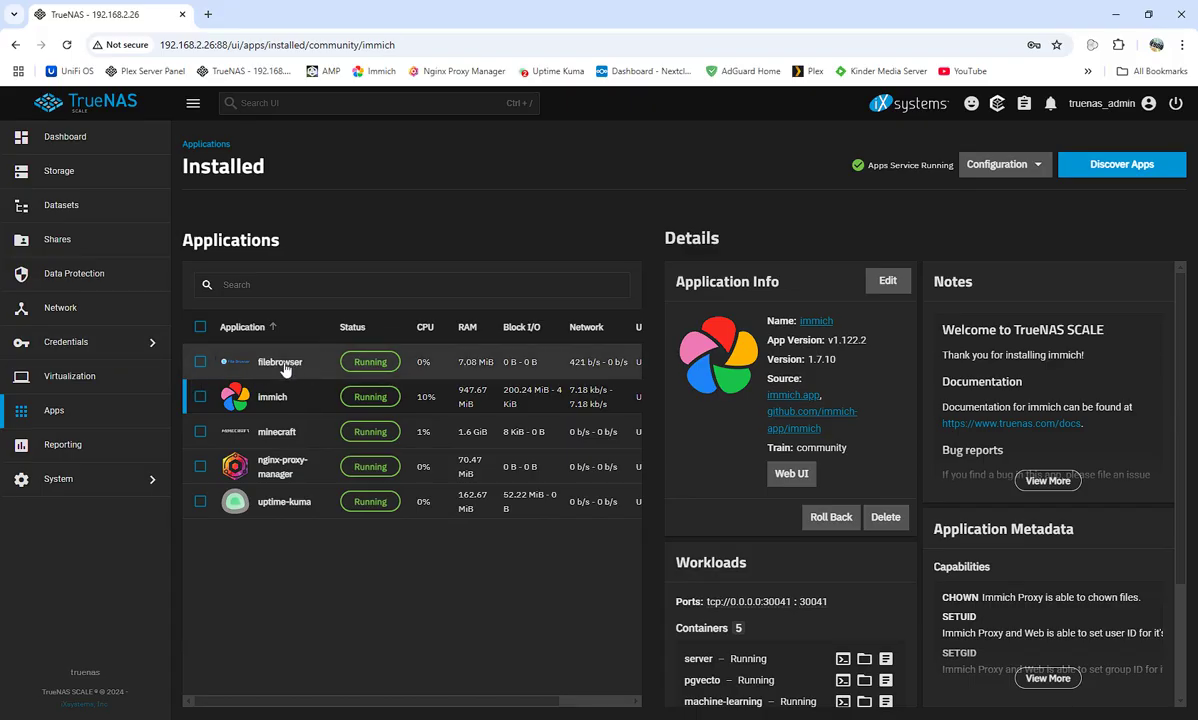
{"action": "left_click", "coordinate": [58, 214]}
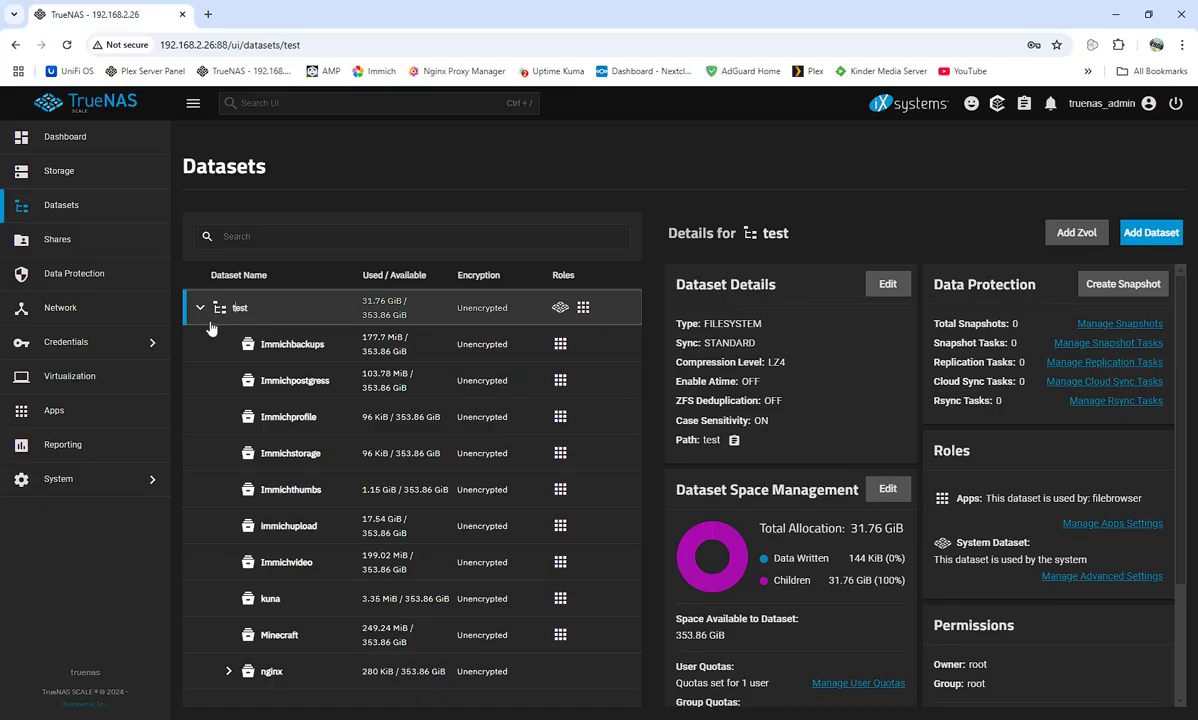
{"action": "left_click", "coordinate": [276, 635]}
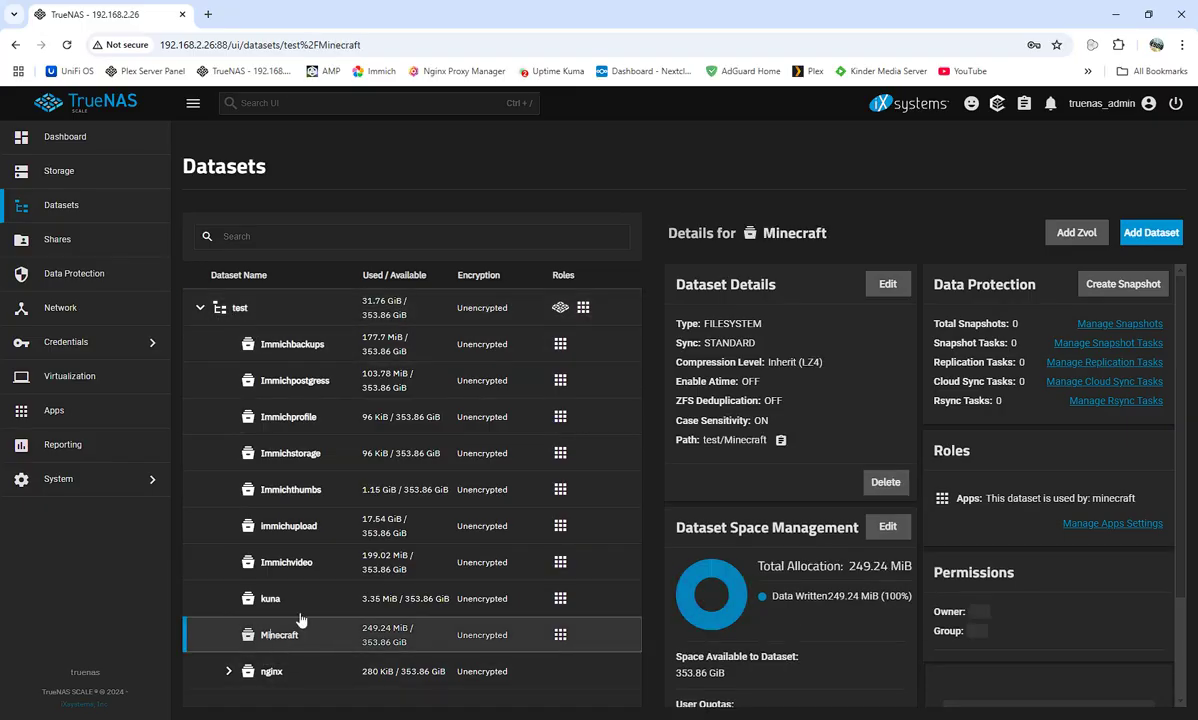
Step: Create a dataset named minecraft2 under the test pool using the Apps preset
{"action": "left_click", "coordinate": [236, 308]}
{"action": "left_click", "coordinate": [1151, 232]}
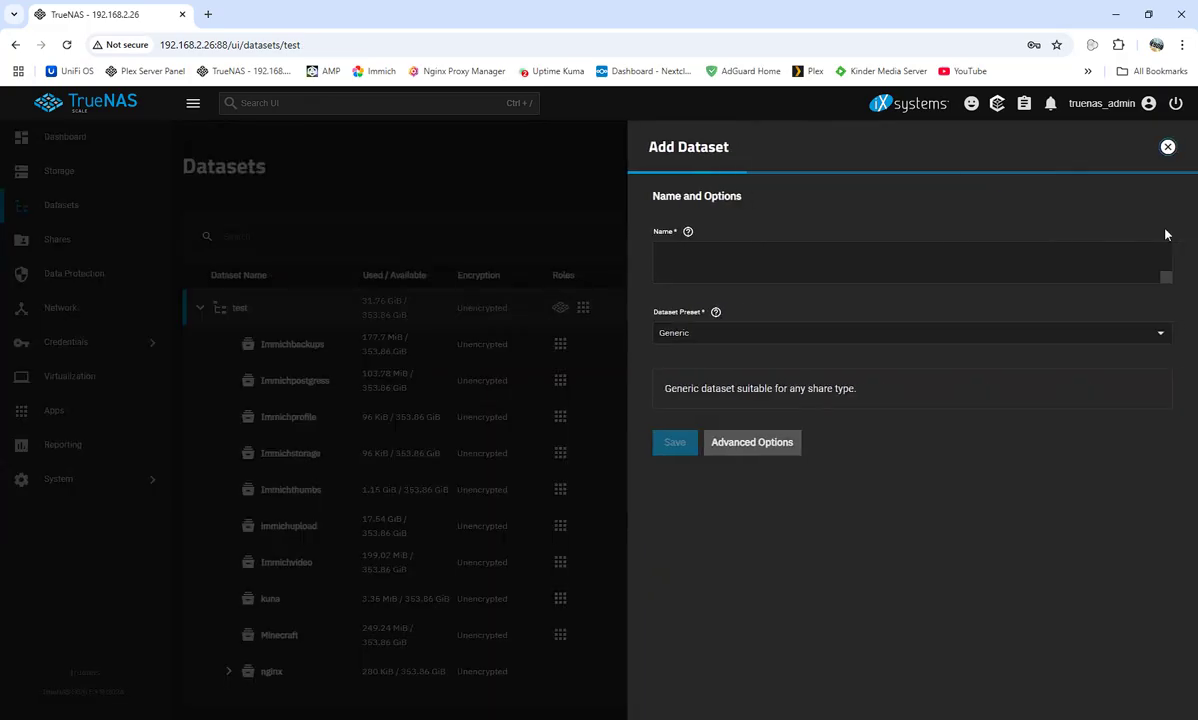
{"action": "left_click", "coordinate": [698, 340]}
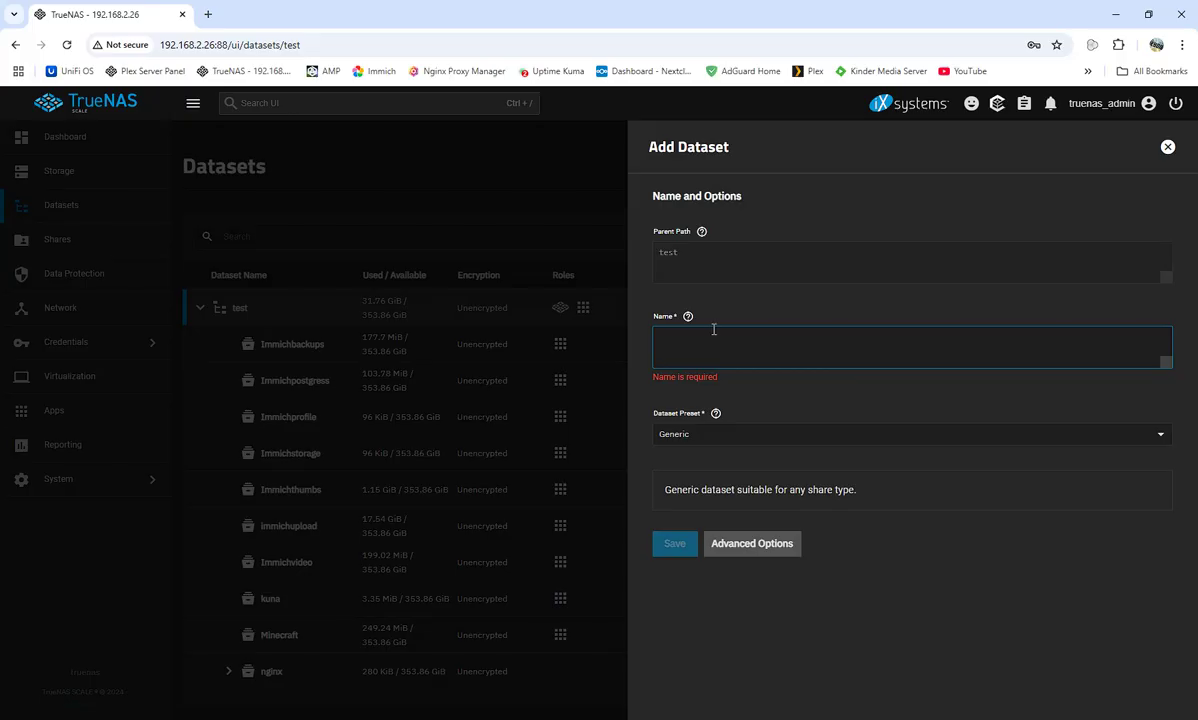
{"action": "type", "text": "mine"}
{"action": "type", "text": "crqa"}
{"action": "type", "text": "ft"}
{"action": "type", "text": "2"}
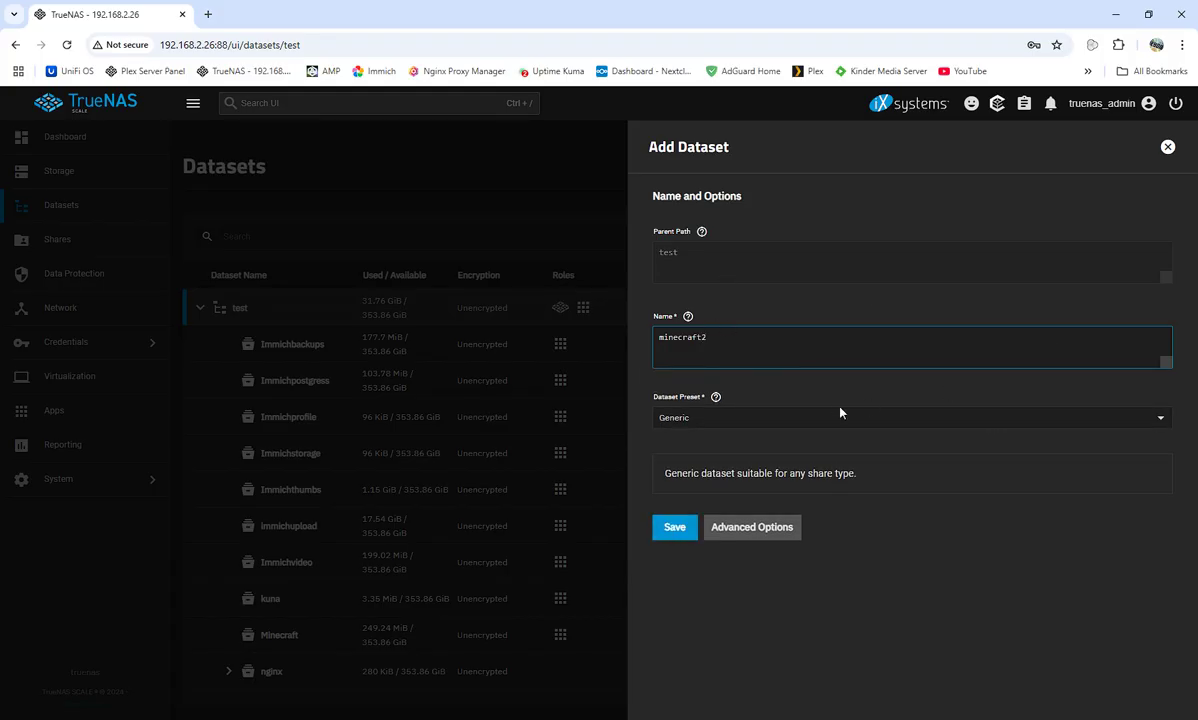
{"action": "left_click", "coordinate": [1160, 420]}
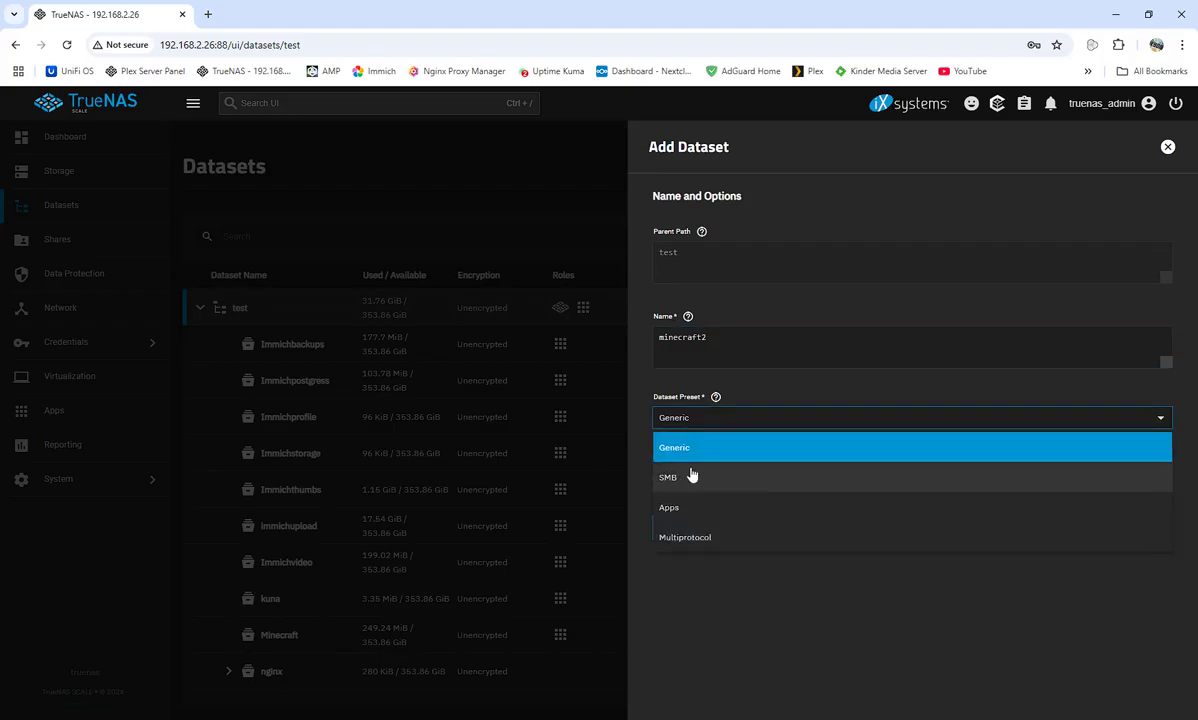
{"action": "left_click", "coordinate": [693, 508]}
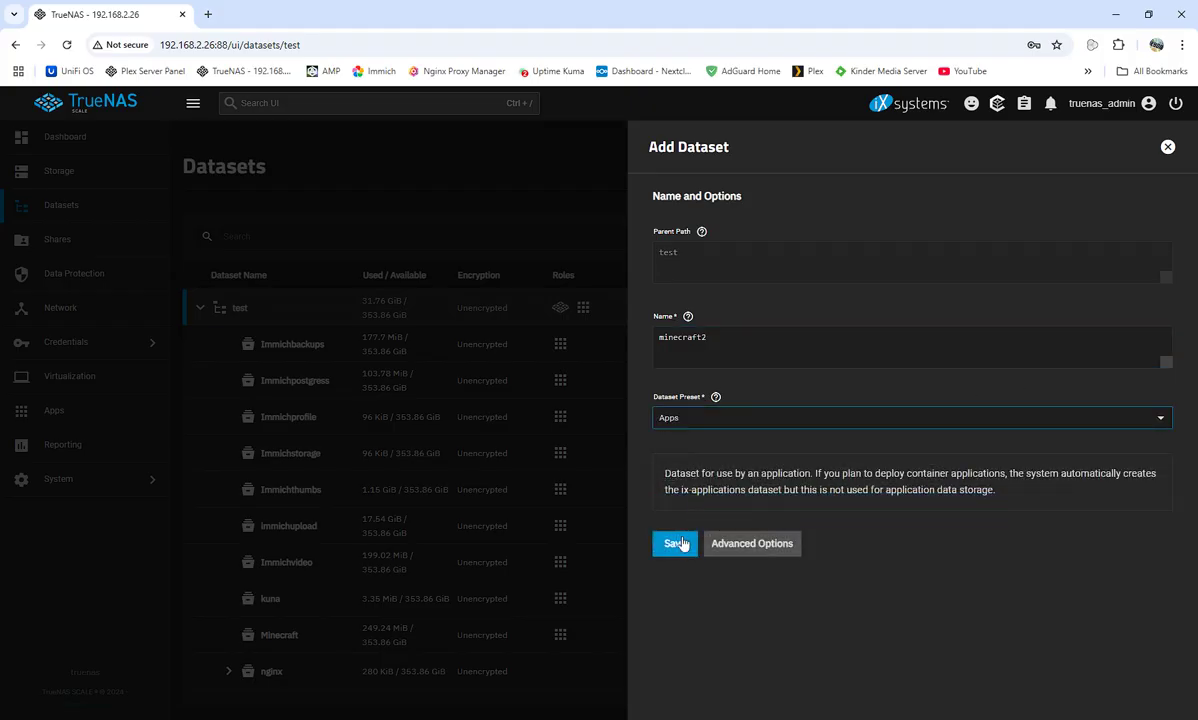
{"action": "left_click", "coordinate": [672, 543]}
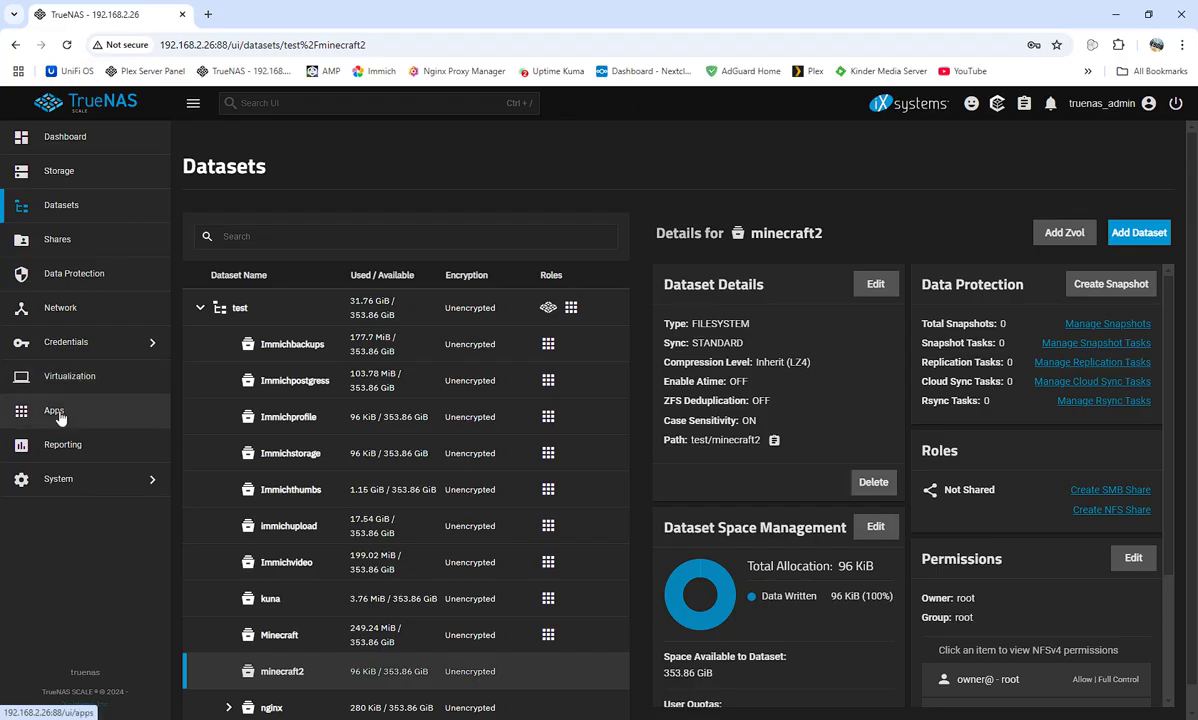
Step: Stop the running minecraft application in the installed apps list
{"action": "scroll", "coordinate": [376, 585], "scroll_direction": "down", "scroll_amount": 1}
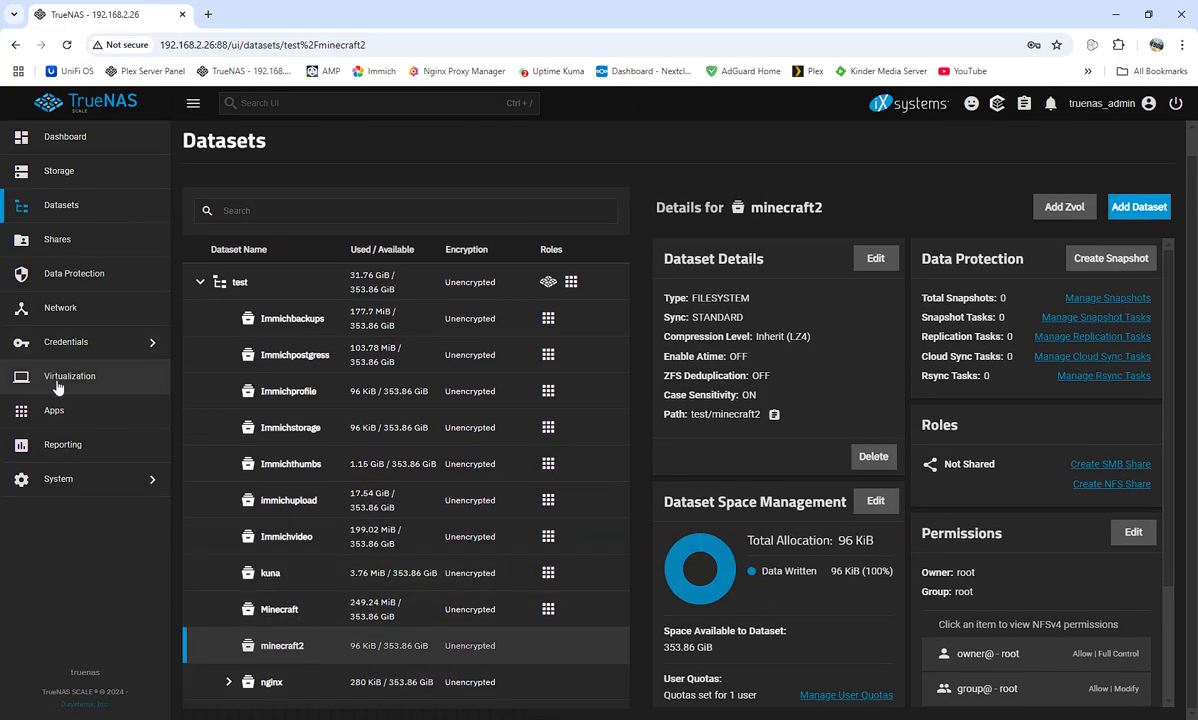
{"action": "left_click", "coordinate": [63, 421]}
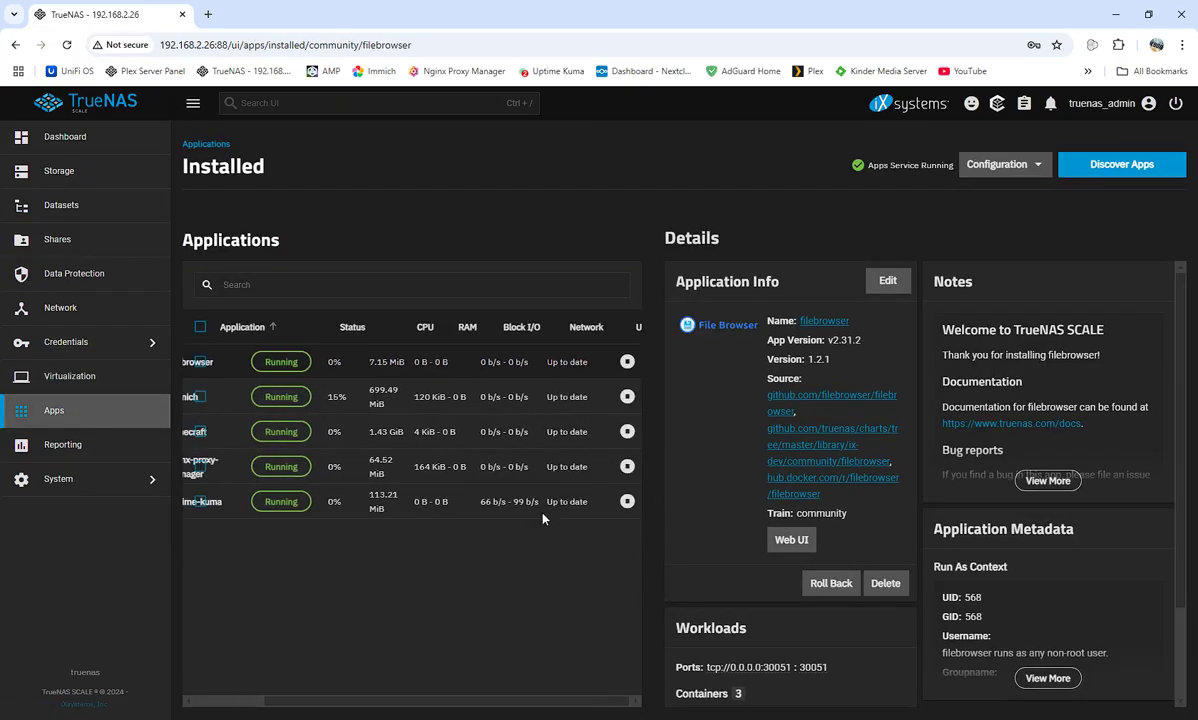
{"action": "left_click", "coordinate": [370, 441]}
{"action": "left_click_drag", "start_coordinate": [527, 699], "coordinate": [609, 699]}
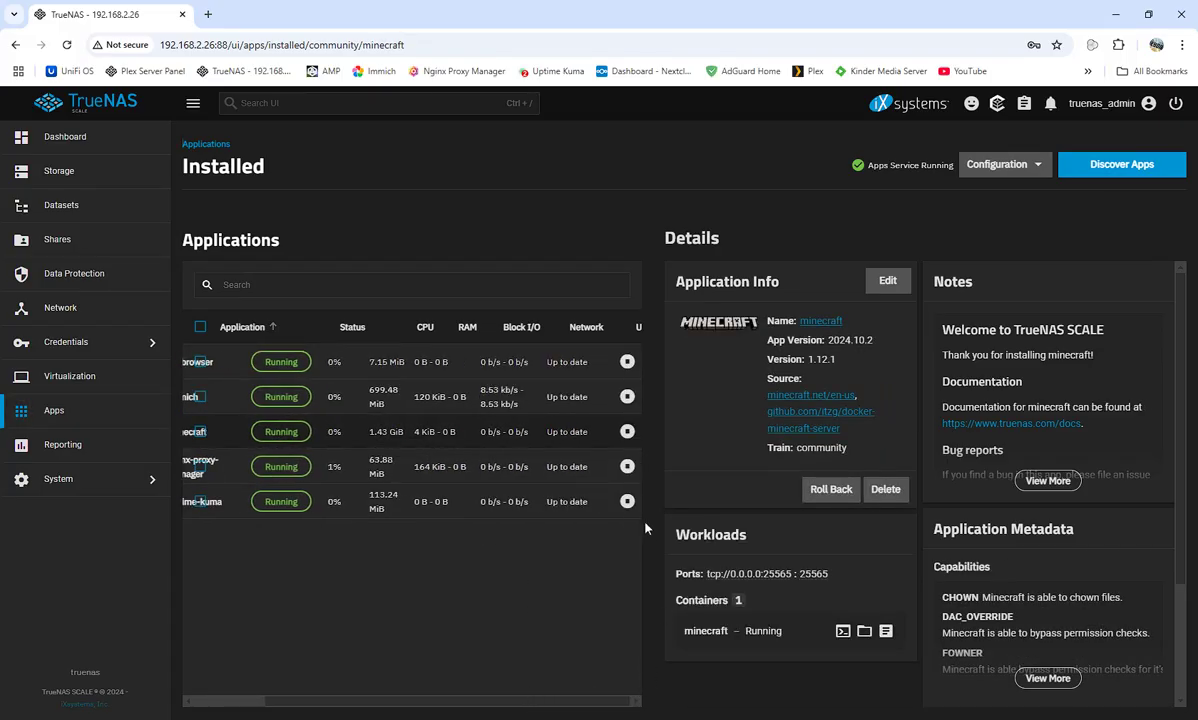
{"action": "left_click", "coordinate": [627, 431]}
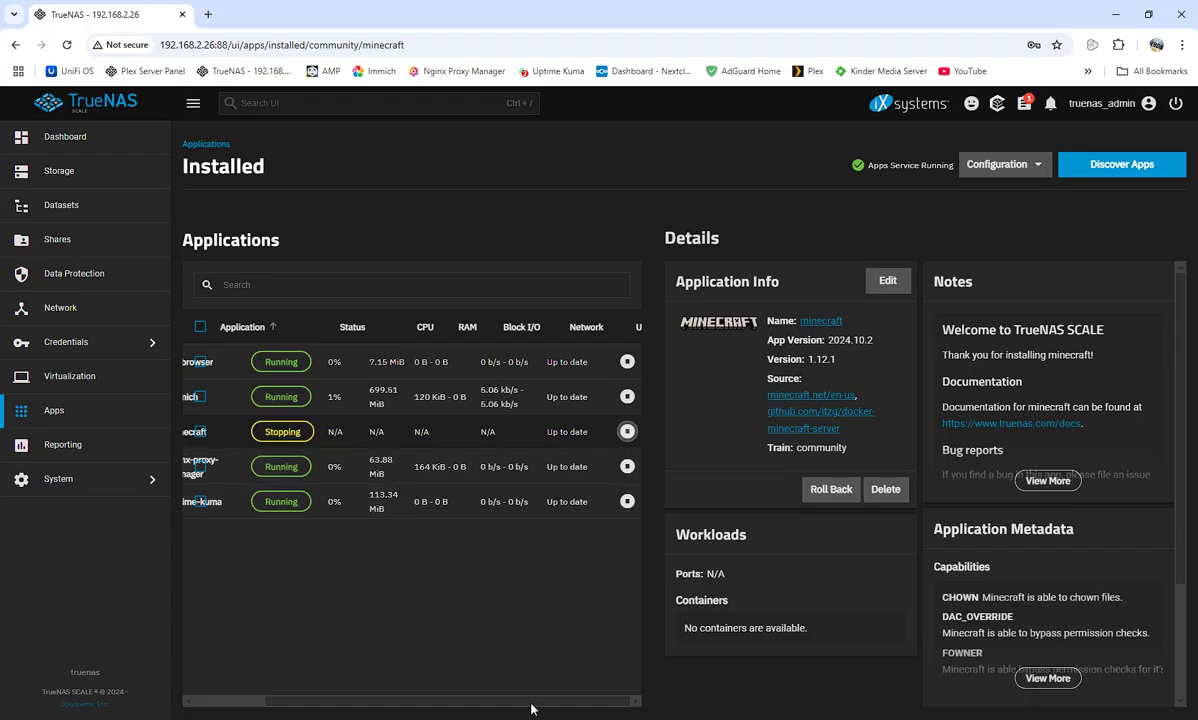
{"action": "left_click_drag", "start_coordinate": [532, 701], "coordinate": [362, 701]}
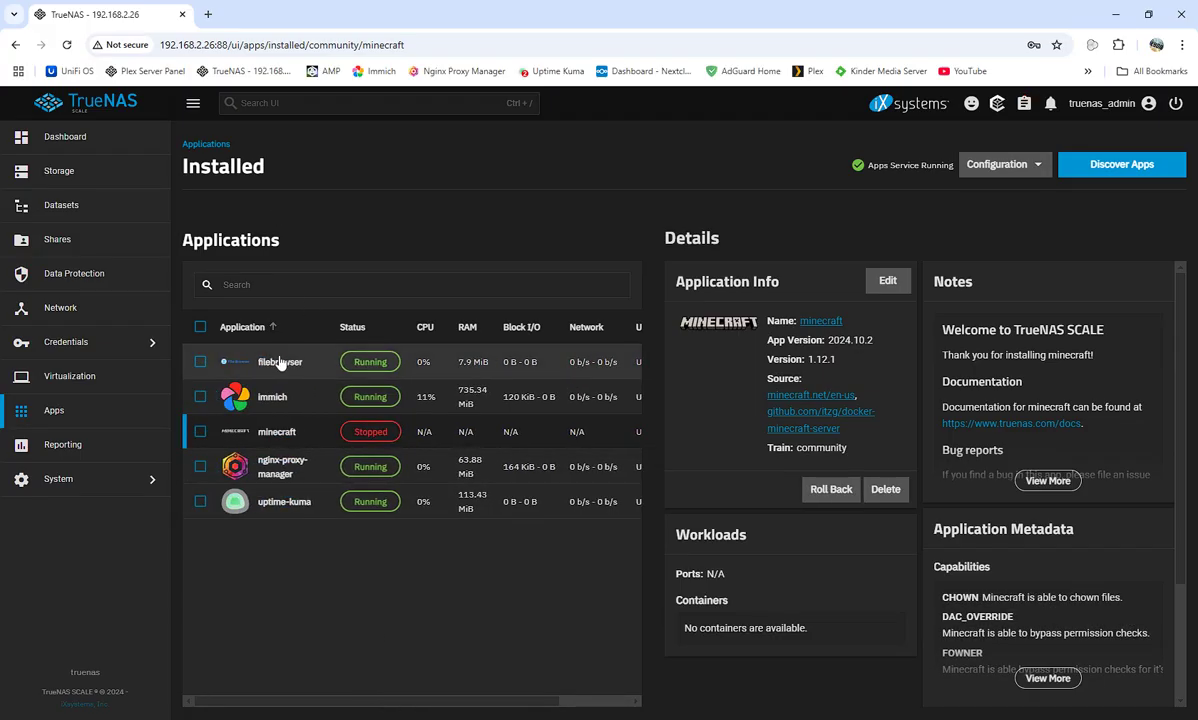
Step: Find Minecraft among the Games in the app catalog and open the form for installing another instance
{"action": "left_click", "coordinate": [1110, 170]}
{"action": "scroll", "coordinate": [406, 471], "scroll_direction": "down", "scroll_amount": 9}
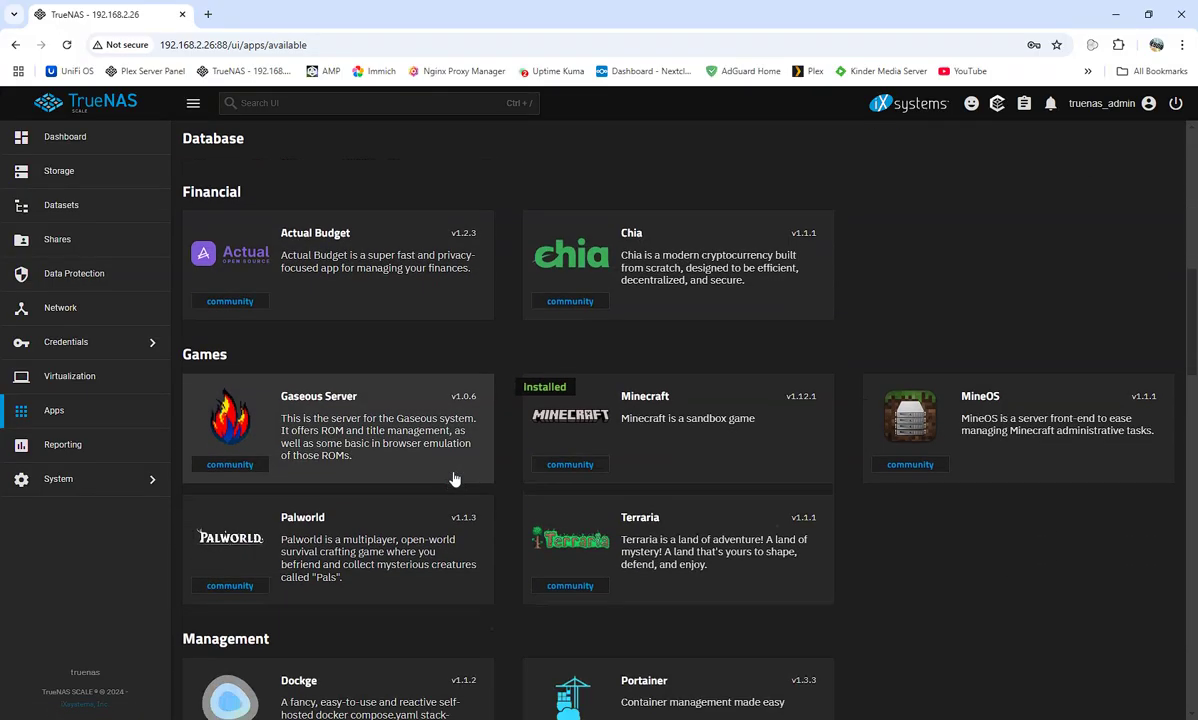
{"action": "scroll", "coordinate": [707, 370], "scroll_direction": "up", "scroll_amount": 2}
{"action": "left_click", "coordinate": [603, 316]}
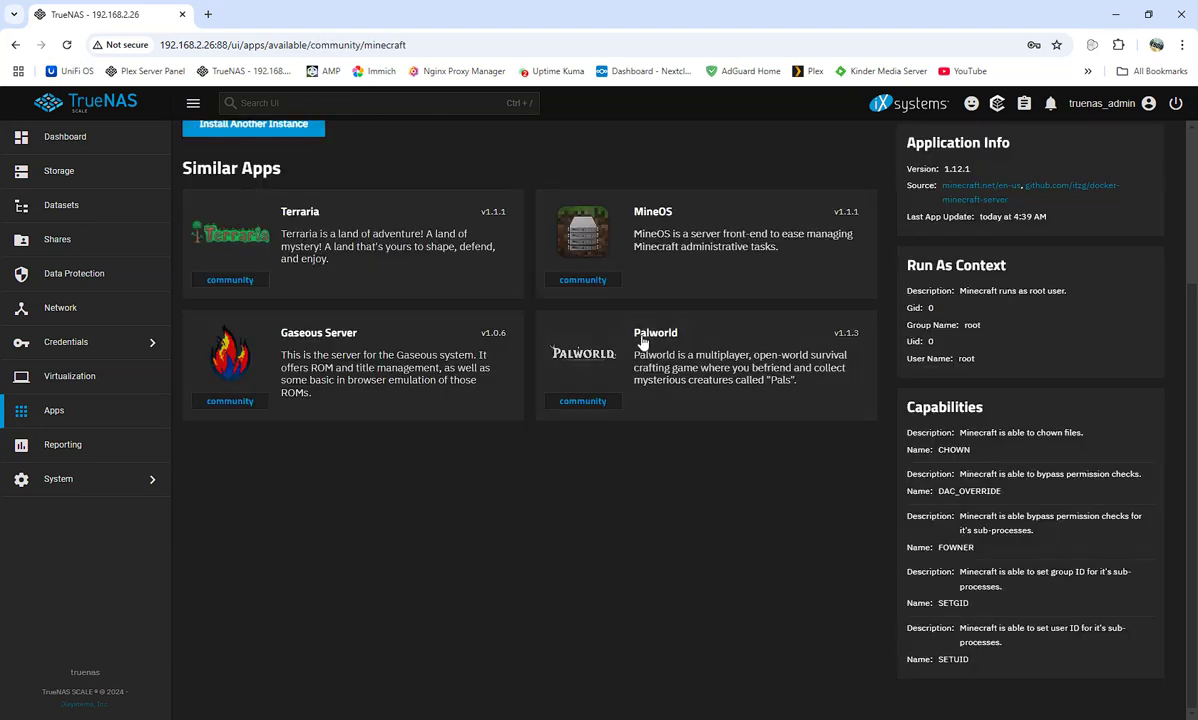
{"action": "scroll", "coordinate": [640, 340], "scroll_direction": "up", "scroll_amount": 3}
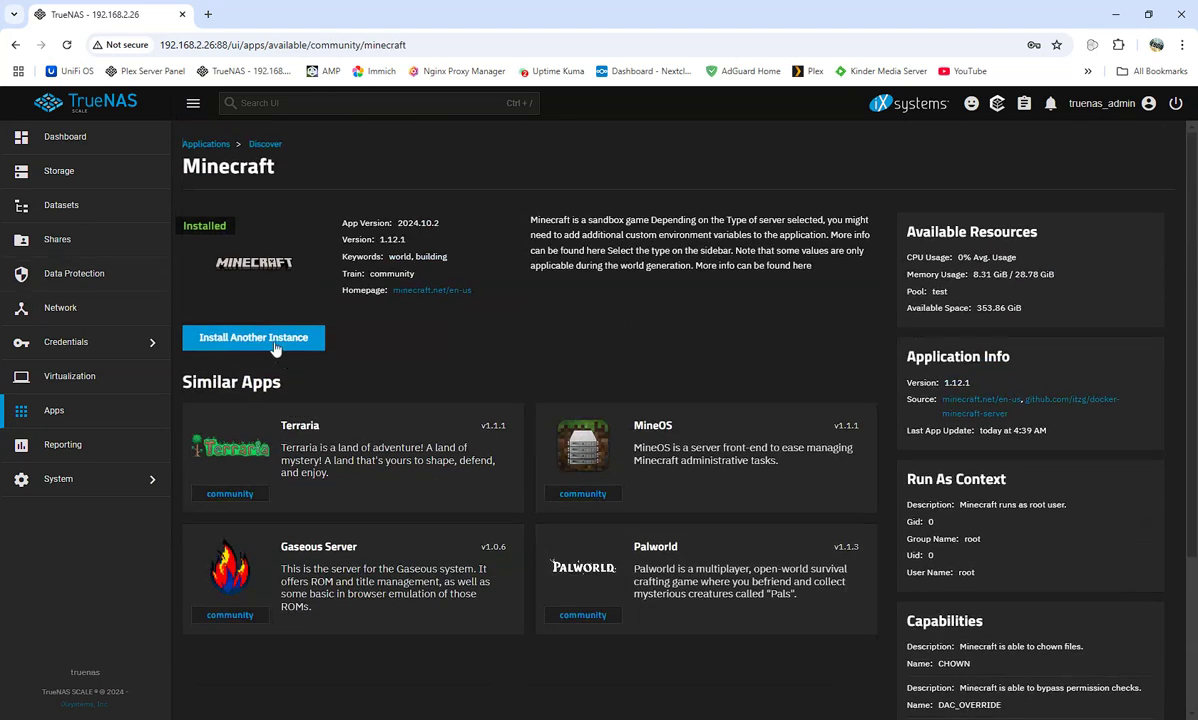
{"action": "left_click", "coordinate": [271, 341]}
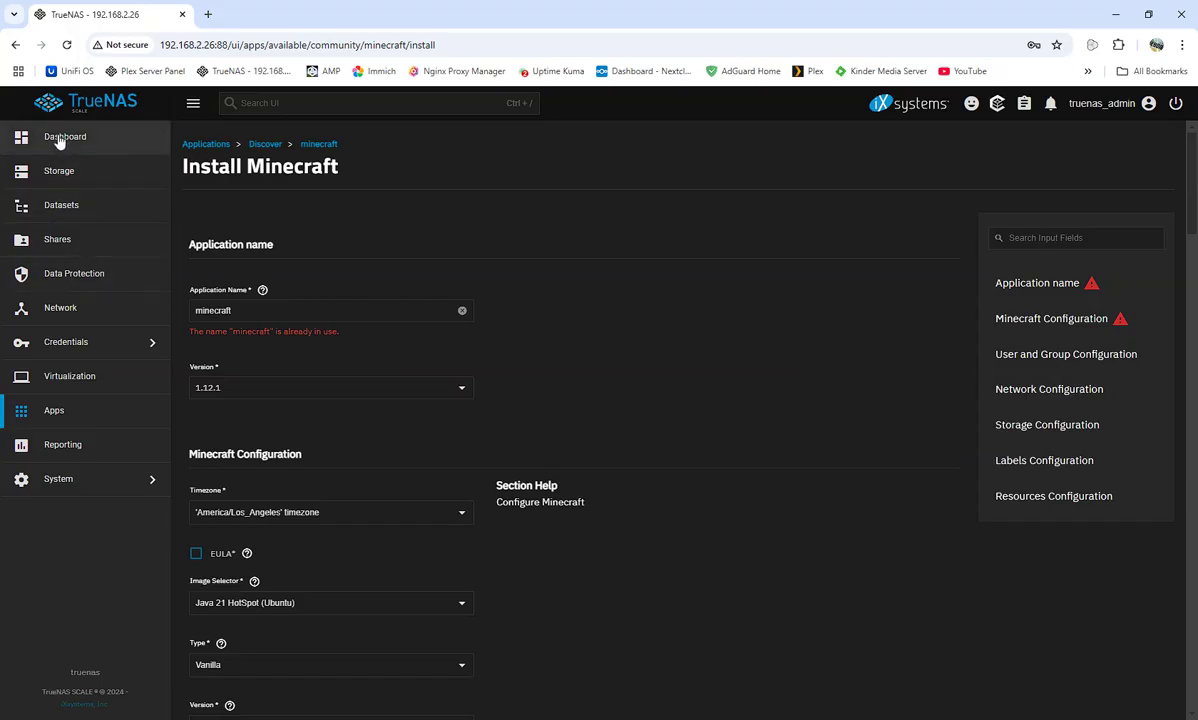
{"action": "left_click", "coordinate": [15, 45]}
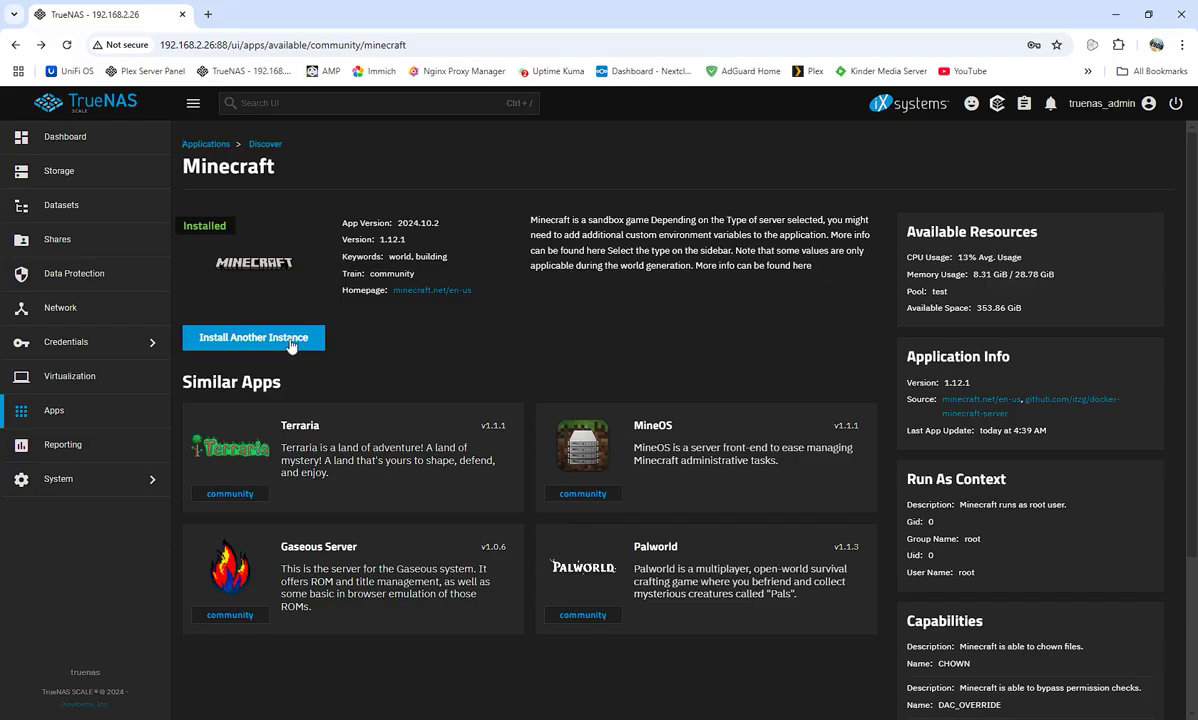
{"action": "left_click", "coordinate": [258, 338]}
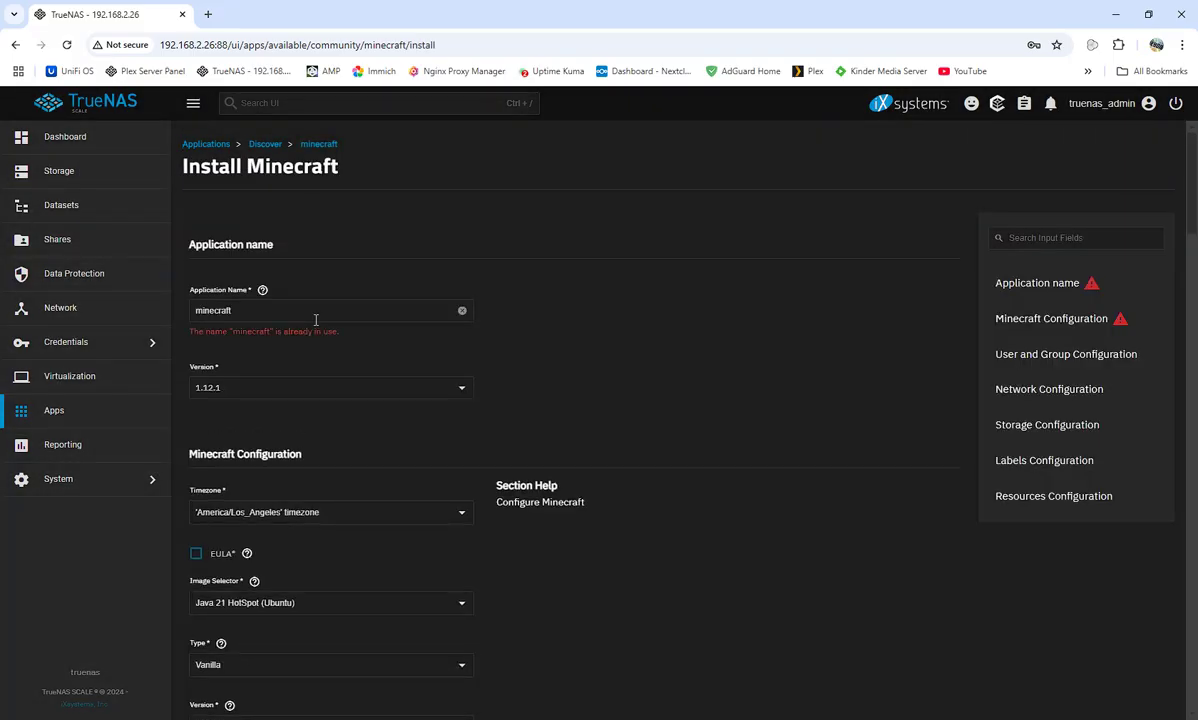
Step: Name the new application minecraft2 with version 1.12.1 and accept the EULA
{"action": "left_click", "coordinate": [279, 304]}
{"action": "type", "text": "2"}
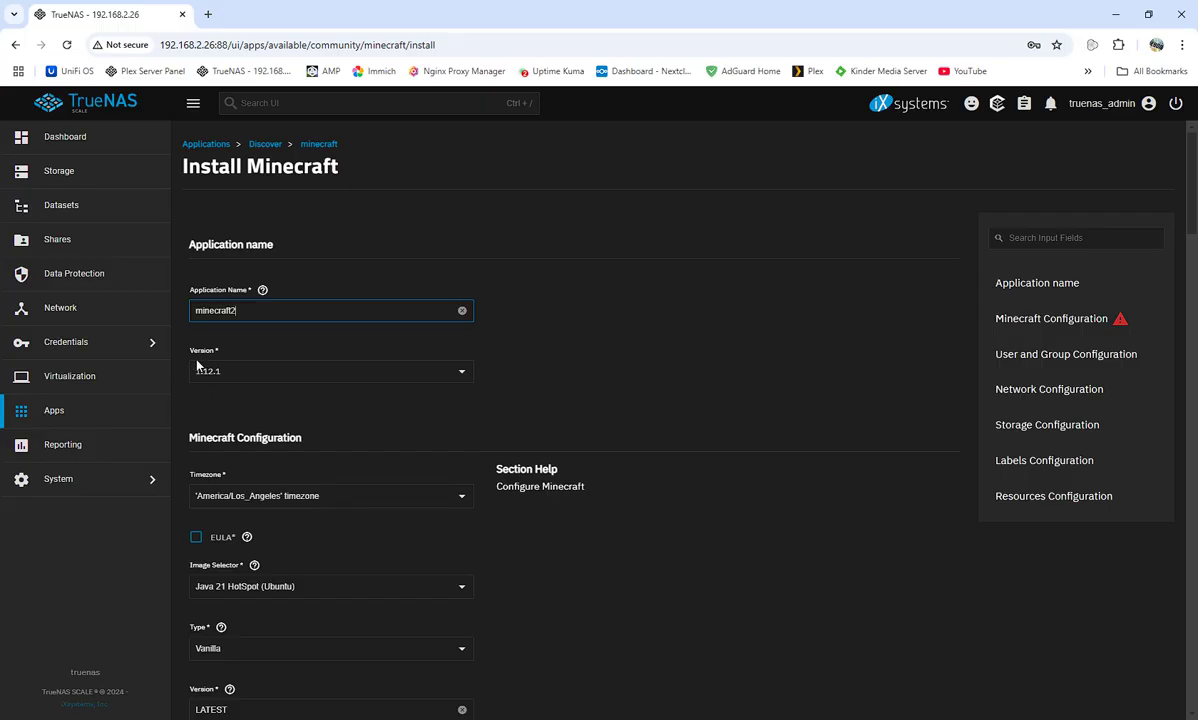
{"action": "left_click", "coordinate": [464, 378]}
{"action": "left_click", "coordinate": [420, 398]}
{"action": "scroll", "coordinate": [675, 623], "scroll_direction": "down", "scroll_amount": 2}
{"action": "left_click", "coordinate": [196, 395]}
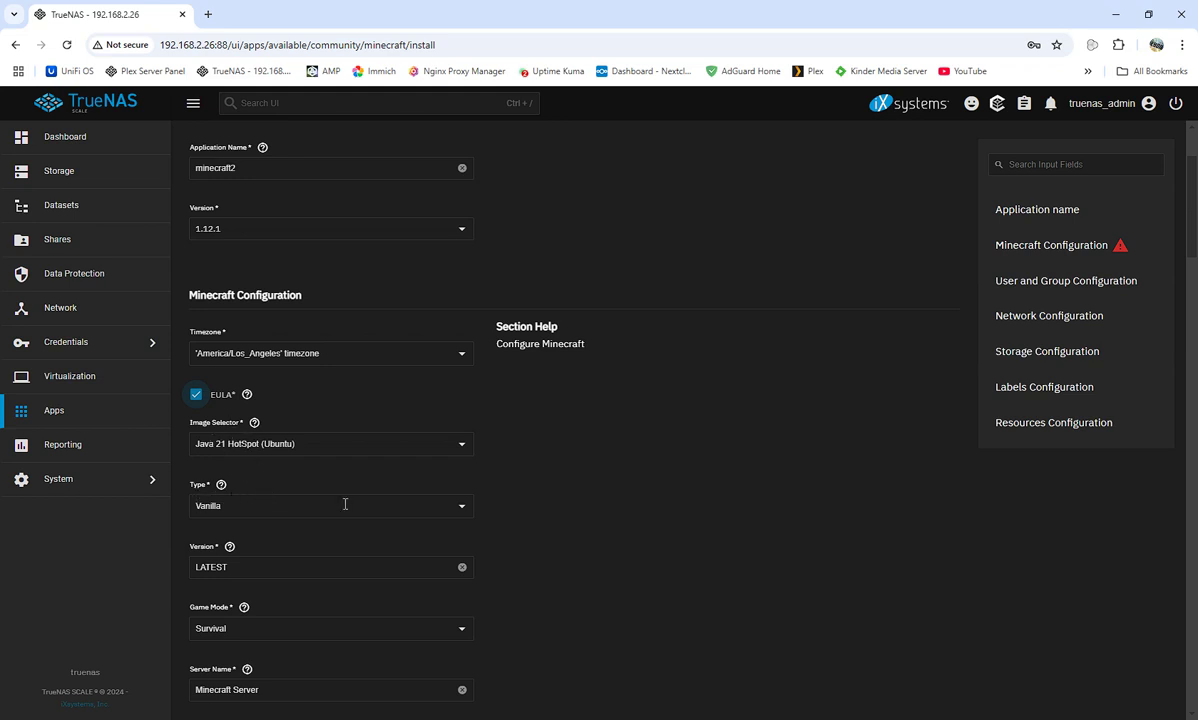
Step: Set the Minecraft server type to Paper and choose Survival as the game mode
{"action": "left_click", "coordinate": [463, 512]}
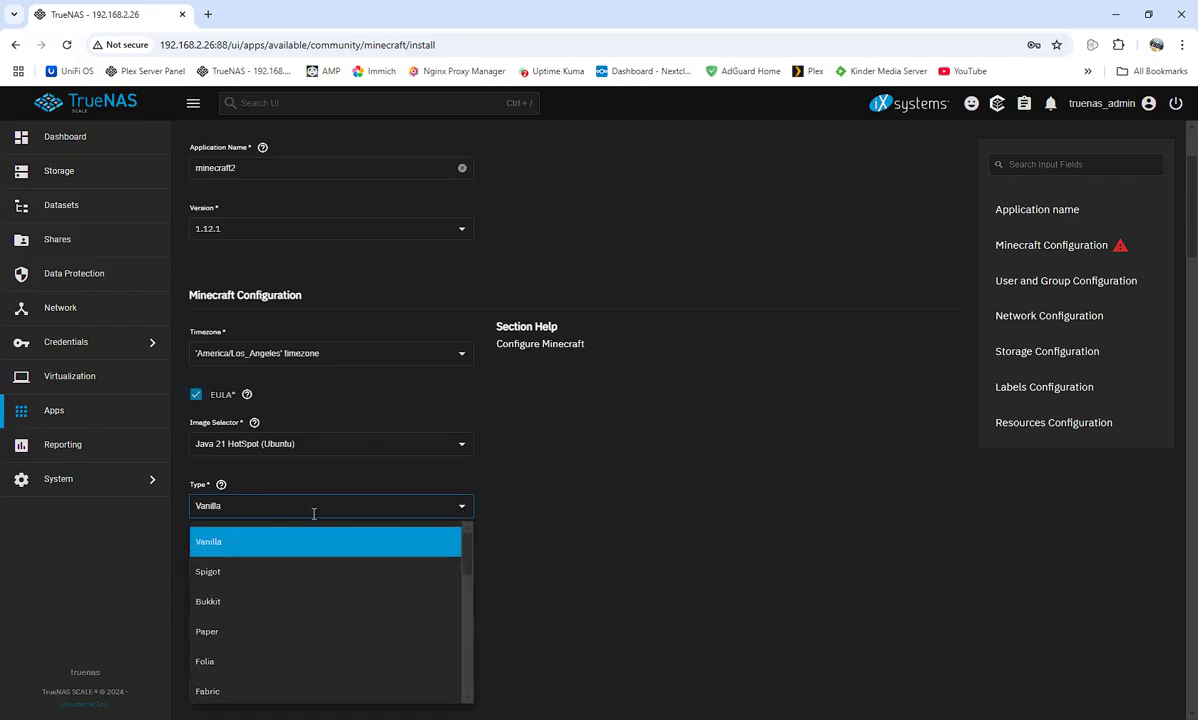
{"action": "scroll", "coordinate": [242, 620], "scroll_direction": "down", "scroll_amount": 3}
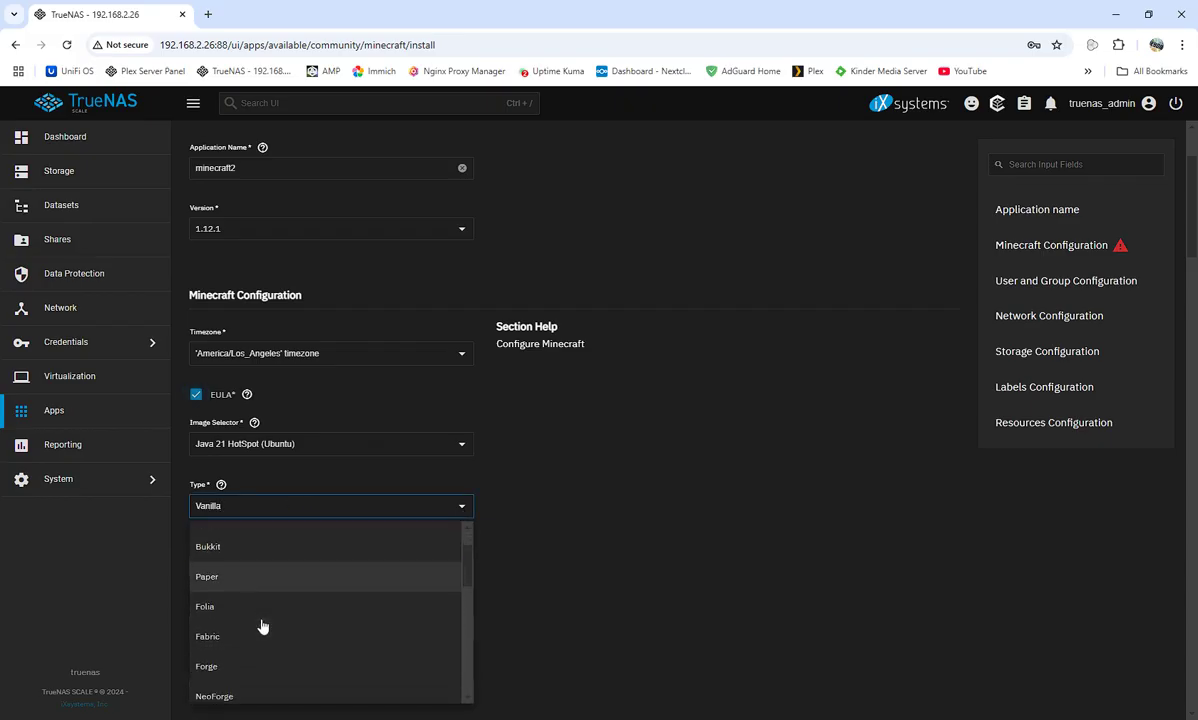
{"action": "scroll", "coordinate": [225, 570], "scroll_direction": "up", "scroll_amount": 3}
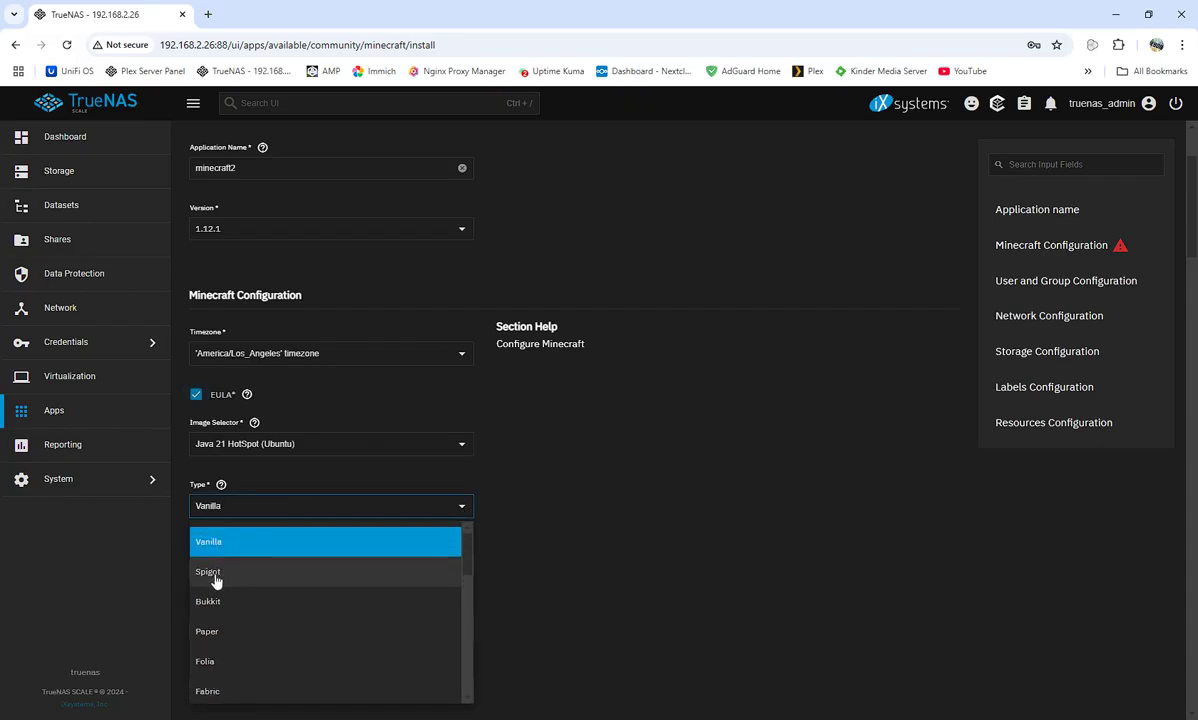
{"action": "left_click", "coordinate": [212, 633]}
{"action": "scroll", "coordinate": [638, 590], "scroll_direction": "down", "scroll_amount": 1}
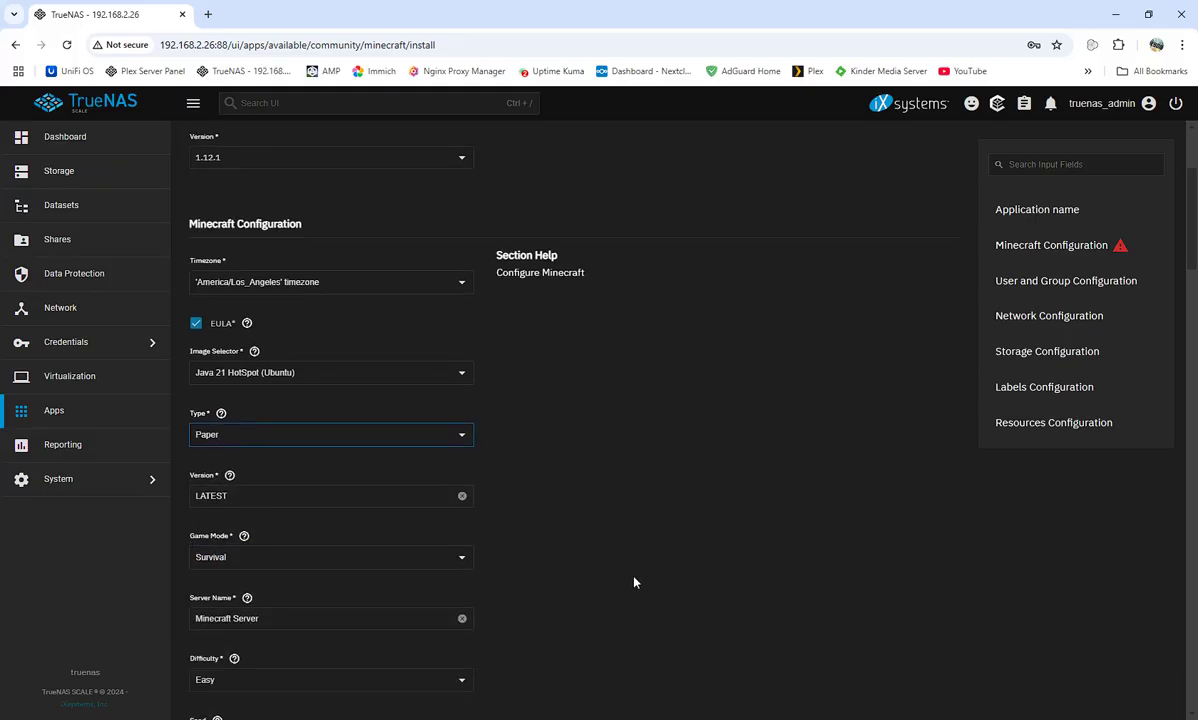
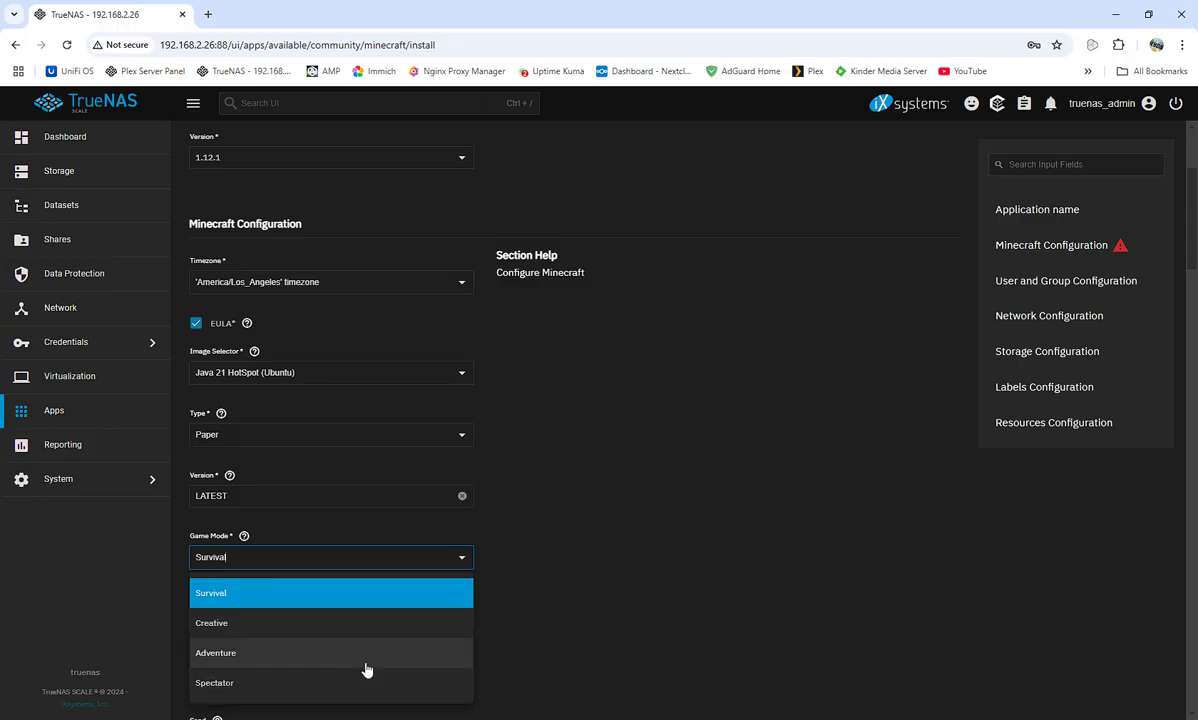
{"action": "left_click", "coordinate": [212, 600]}
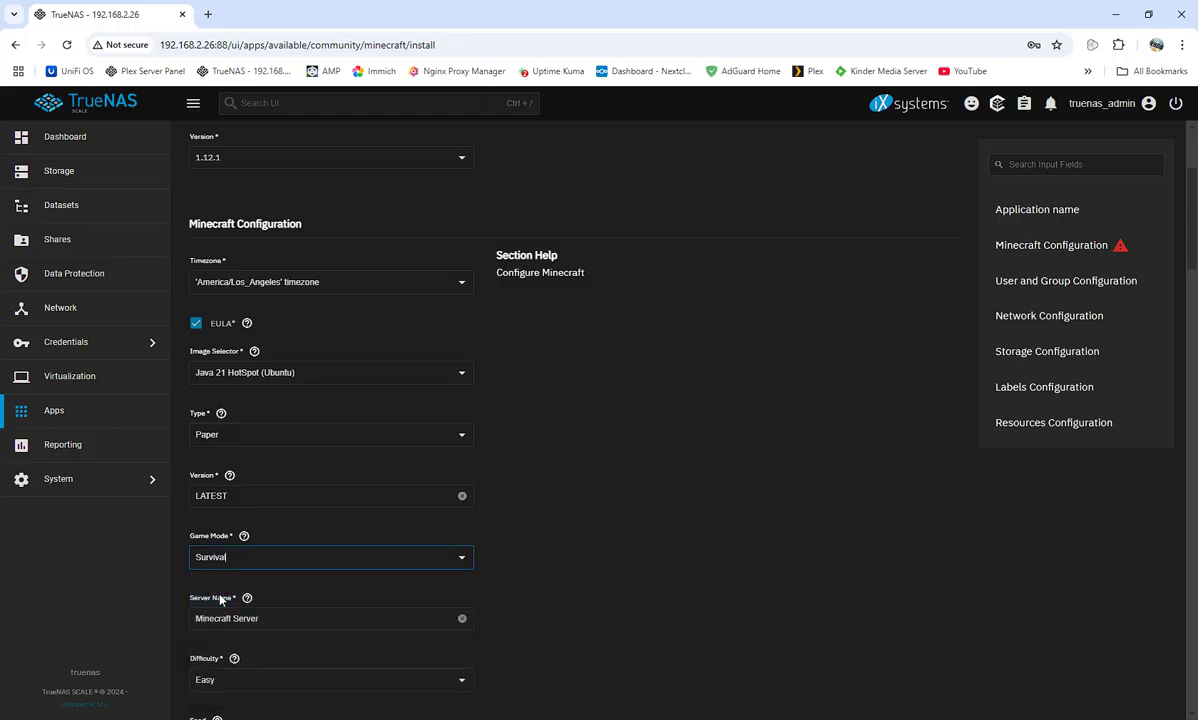
Step: Examine the available Difficulty and Level Type options for the server without changing the selections
{"action": "scroll", "coordinate": [628, 484], "scroll_direction": "down", "scroll_amount": 2}
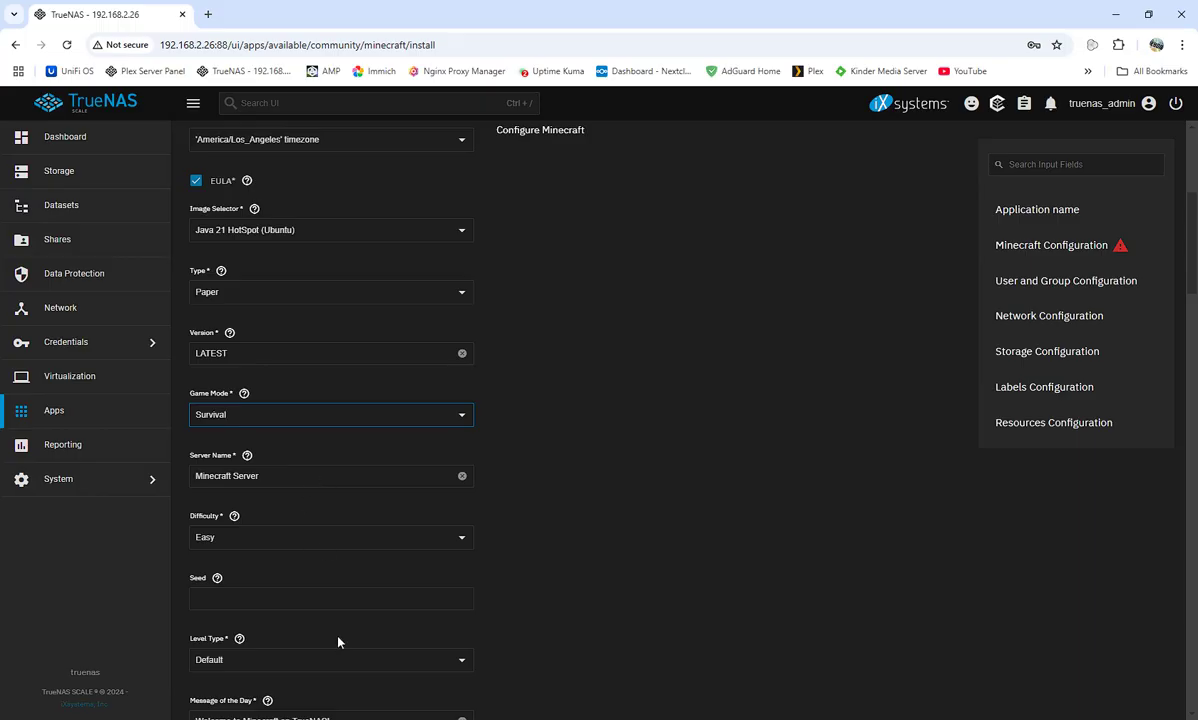
{"action": "left_click", "coordinate": [460, 538]}
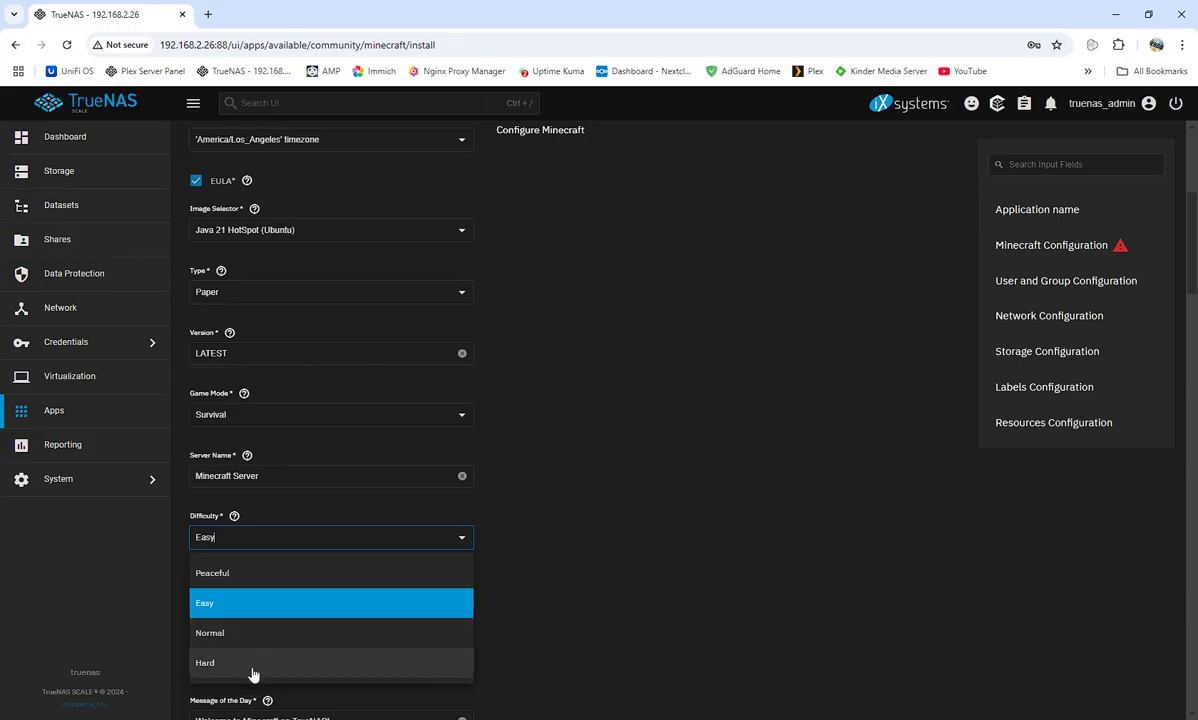
{"action": "scroll", "coordinate": [470, 538], "scroll_direction": "down", "scroll_amount": 3}
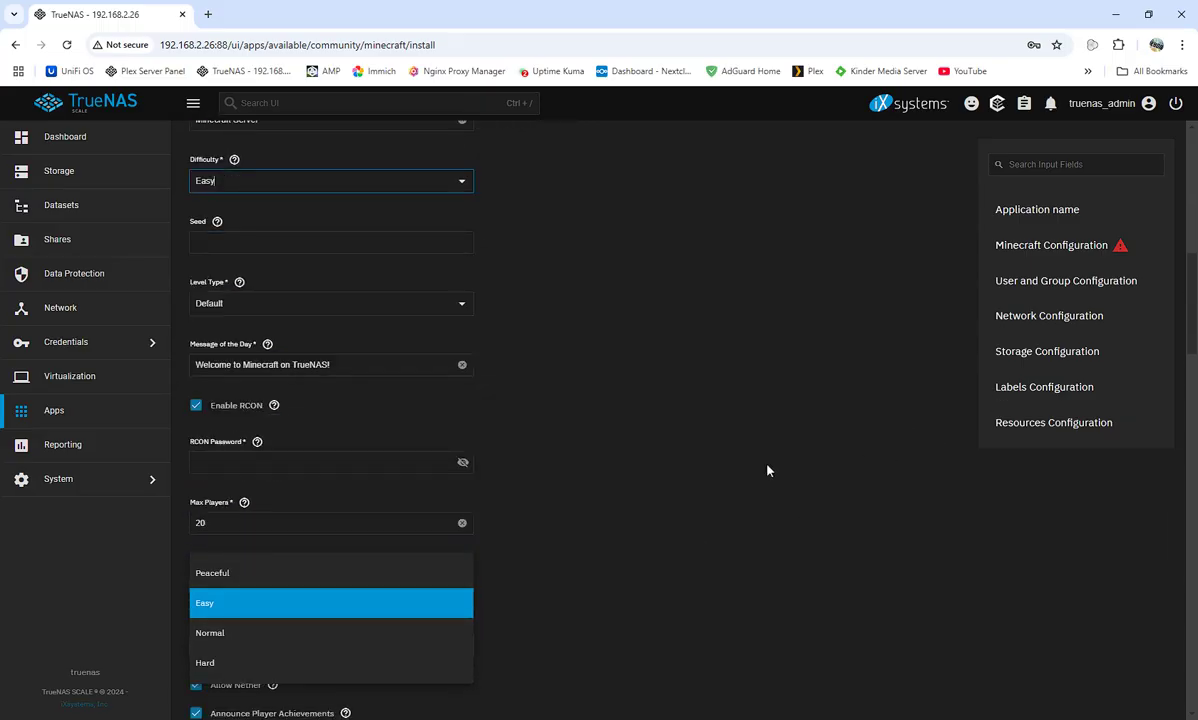
{"action": "scroll", "coordinate": [700, 473], "scroll_direction": "up", "scroll_amount": 2}
{"action": "left_click", "coordinate": [645, 469]}
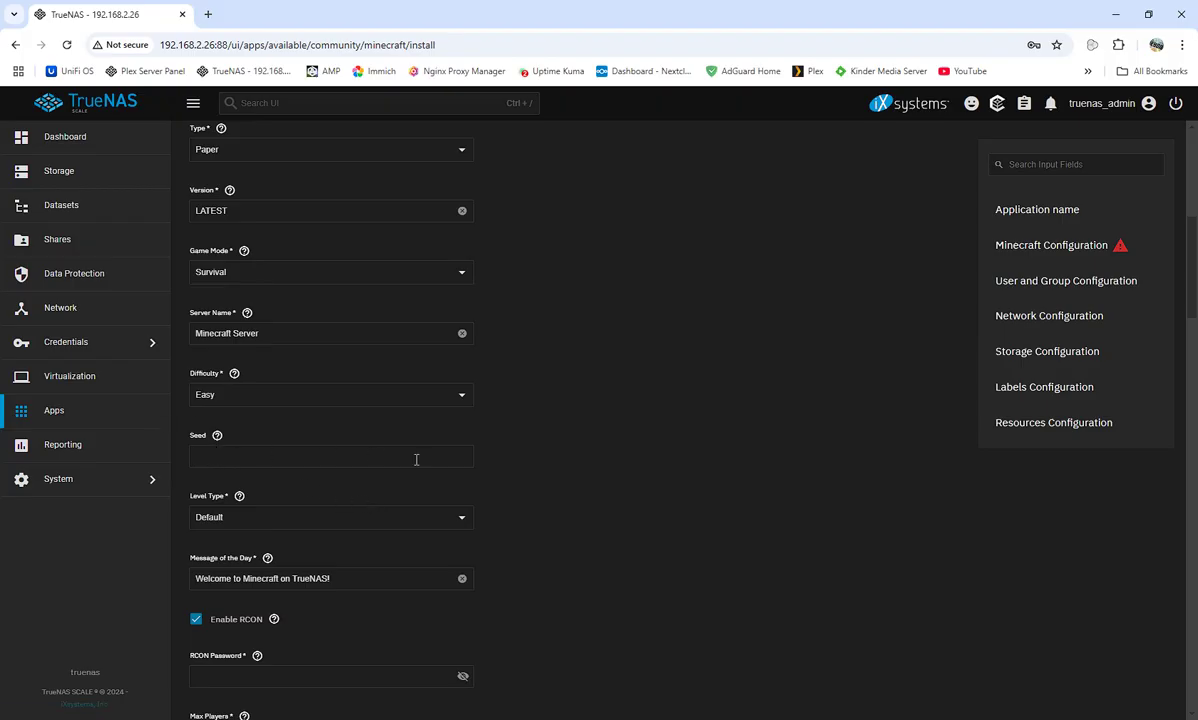
{"action": "left_click", "coordinate": [462, 521]}
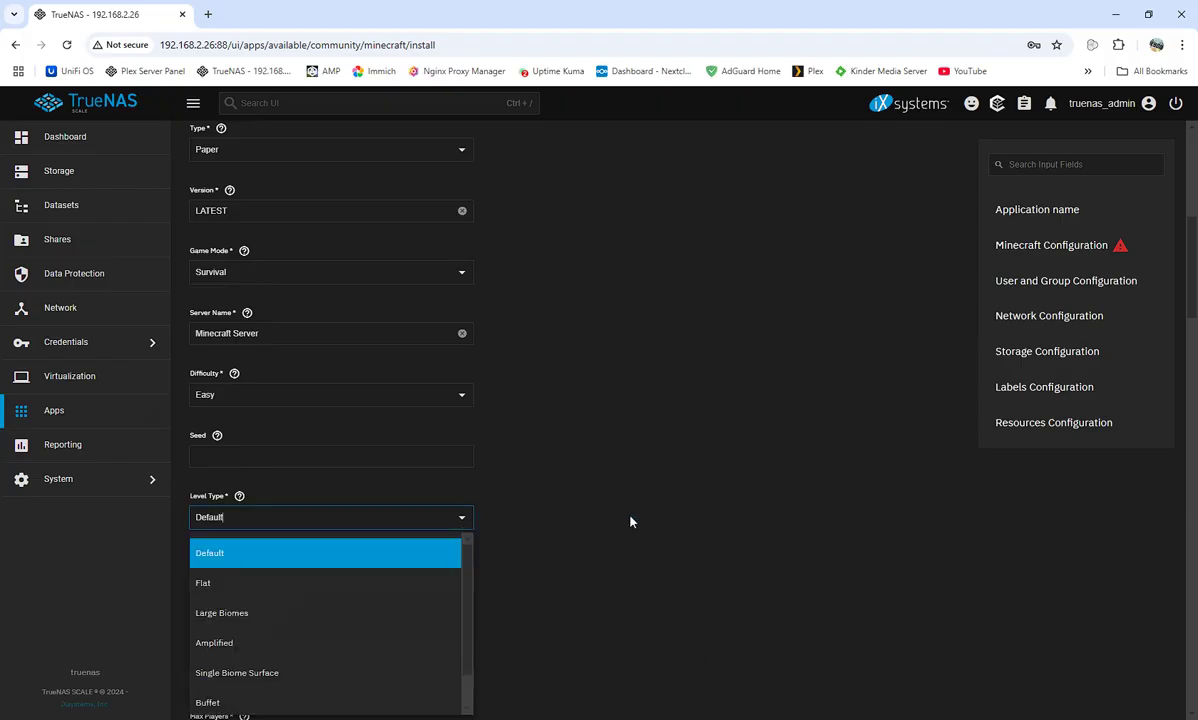
{"action": "scroll", "coordinate": [630, 521], "scroll_direction": "down", "scroll_amount": 1}
{"action": "scroll", "coordinate": [306, 625], "scroll_direction": "down", "scroll_amount": 1}
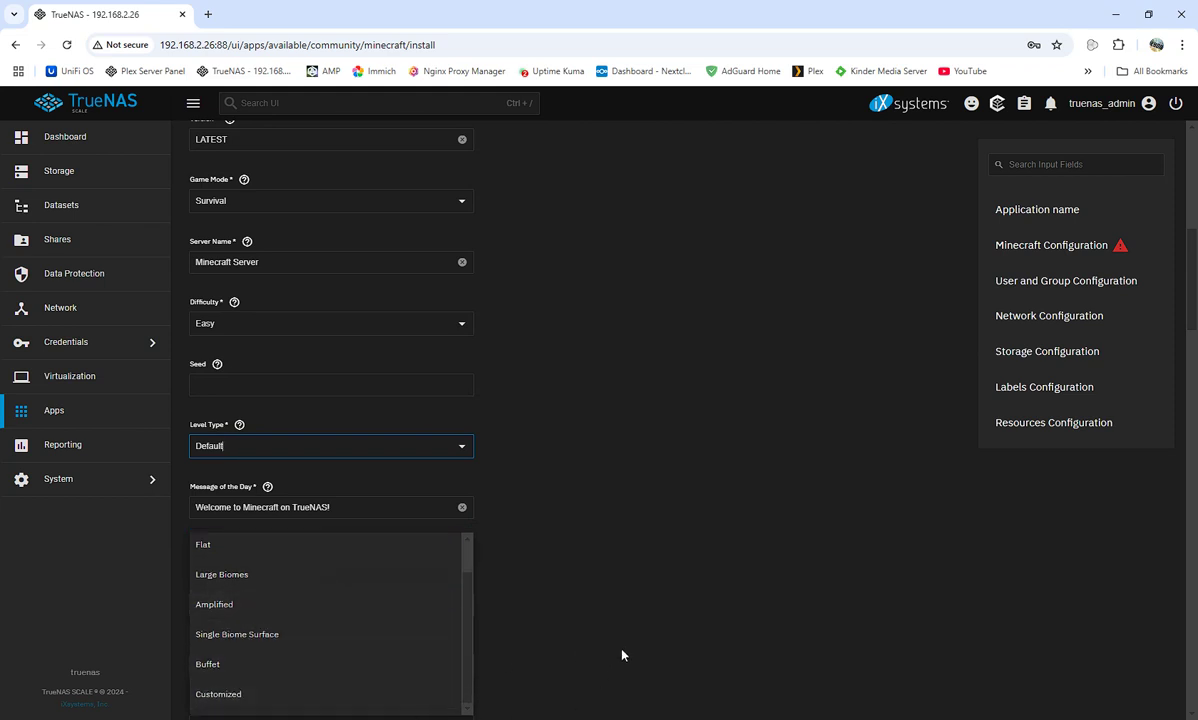
{"action": "left_click", "coordinate": [704, 563]}
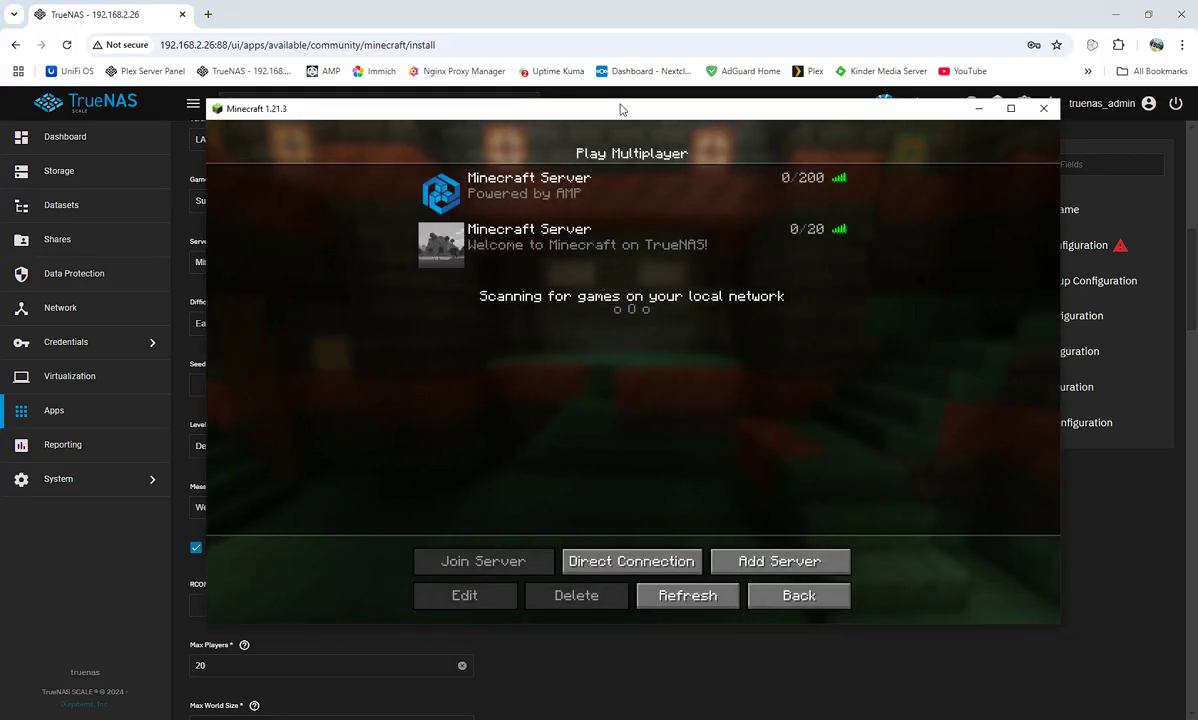
Step: Check how server messages appear in Minecraft's multiplayer server list, and close the game window
{"action": "left_click_drag", "start_coordinate": [604, 107], "coordinate": [696, 15]}
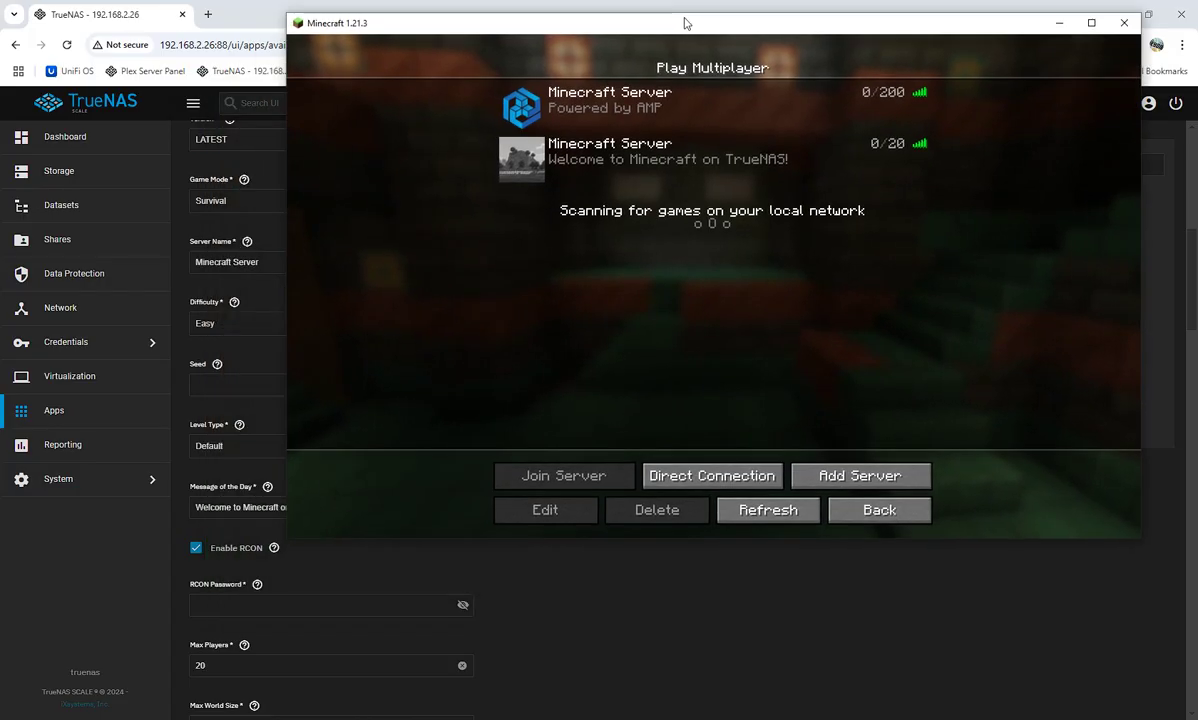
{"action": "mouse_move", "coordinate": [568, 158]}
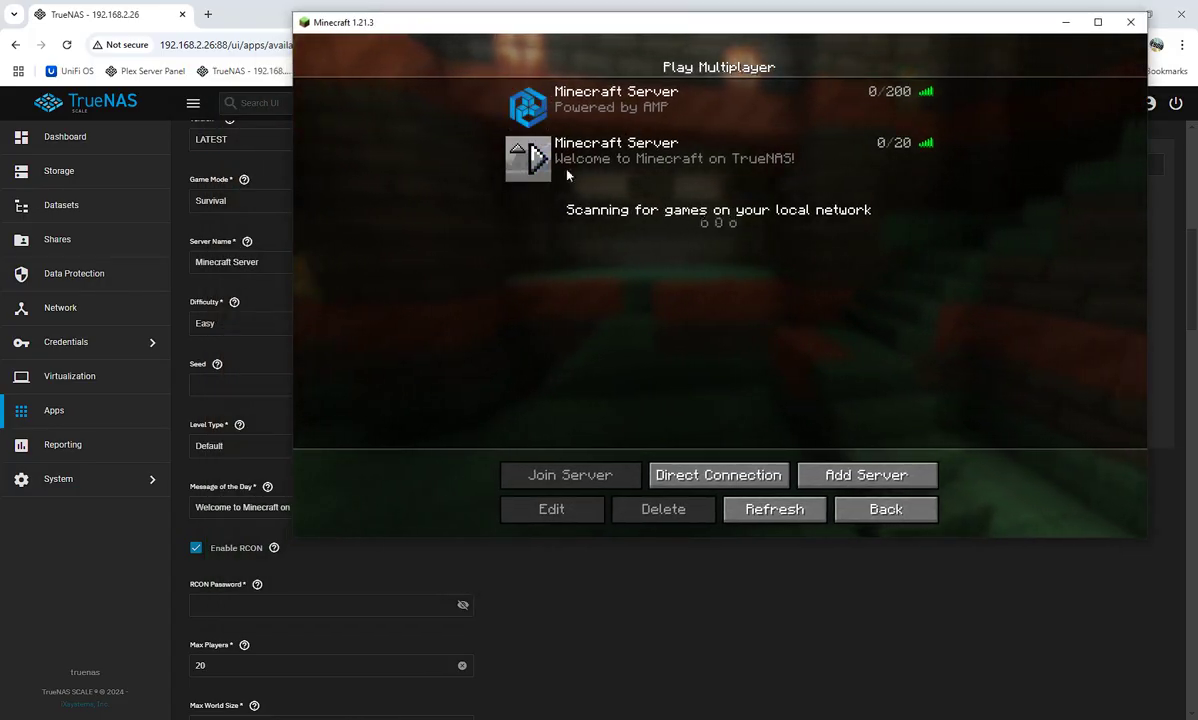
{"action": "left_click", "coordinate": [1132, 22]}
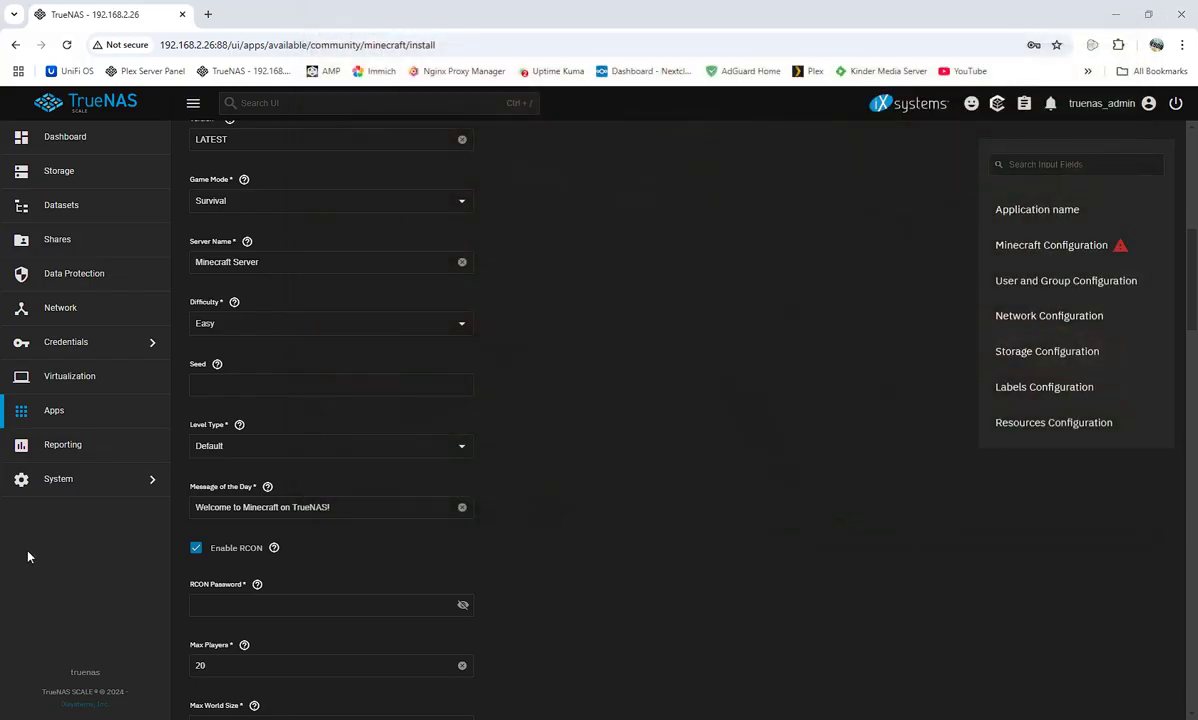
Step: Disable RCON and enable Allow Flight in the Minecraft server settings
{"action": "left_click", "coordinate": [196, 551]}
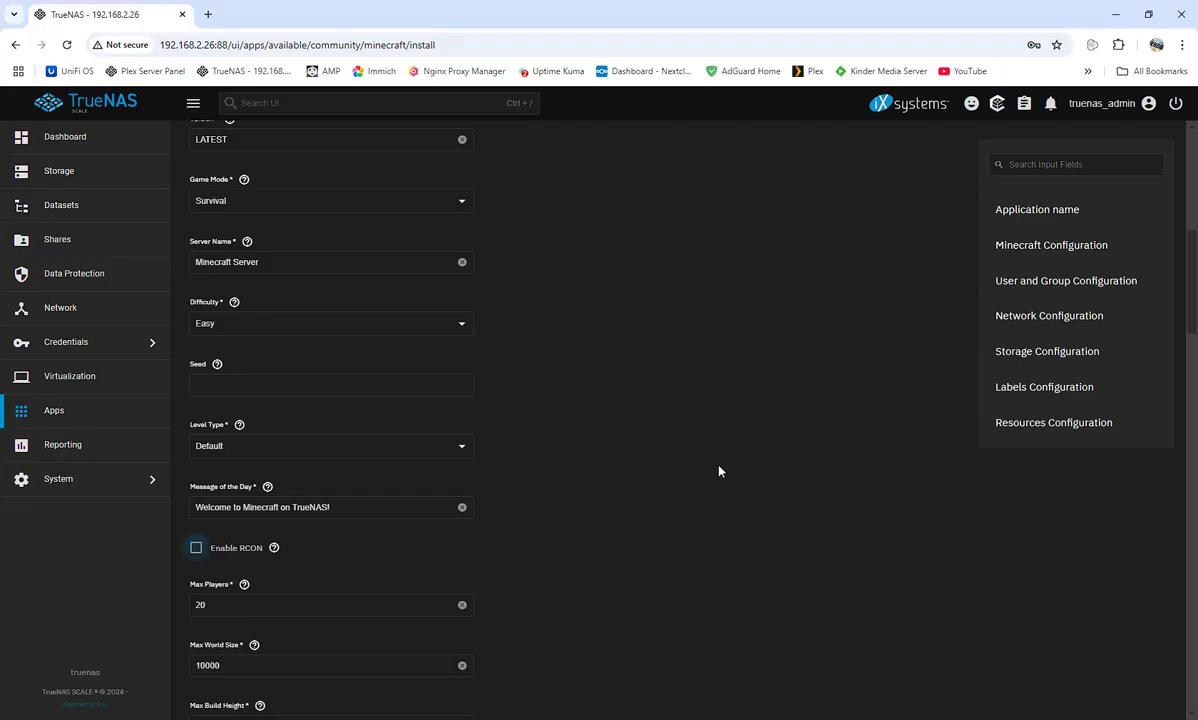
{"action": "scroll", "coordinate": [720, 469], "scroll_direction": "down", "scroll_amount": 2}
{"action": "scroll", "coordinate": [668, 393], "scroll_direction": "down", "scroll_amount": 2}
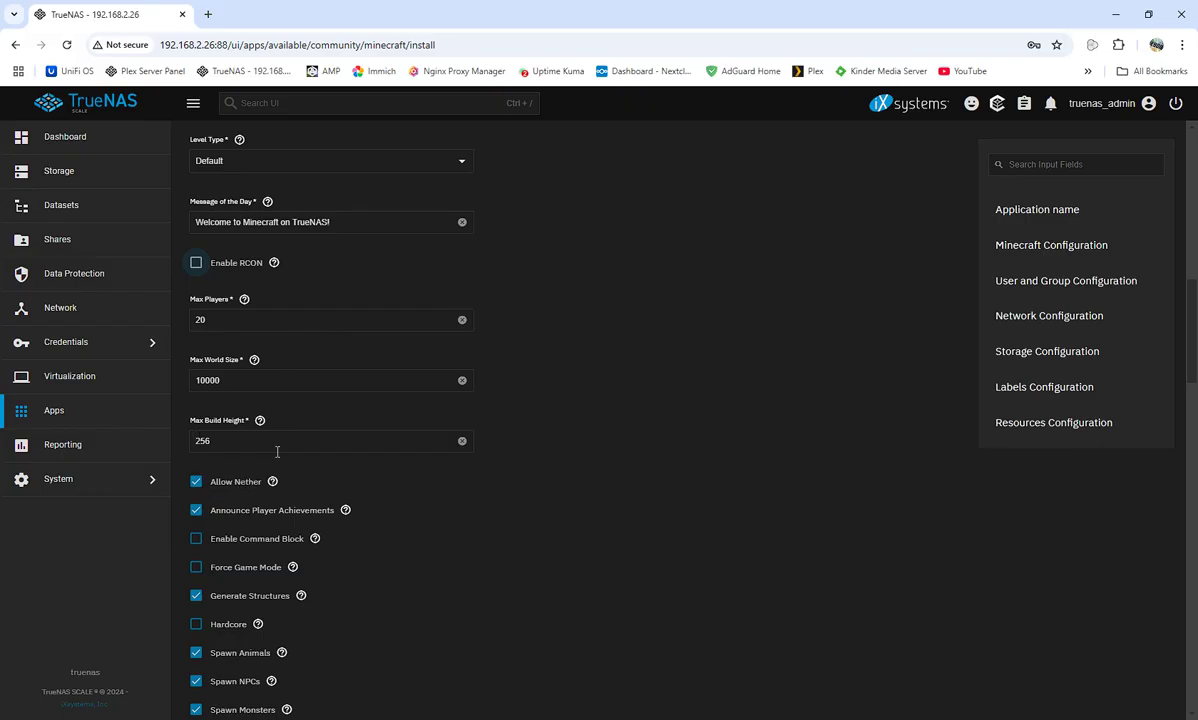
{"action": "scroll", "coordinate": [320, 480], "scroll_direction": "down", "scroll_amount": 3}
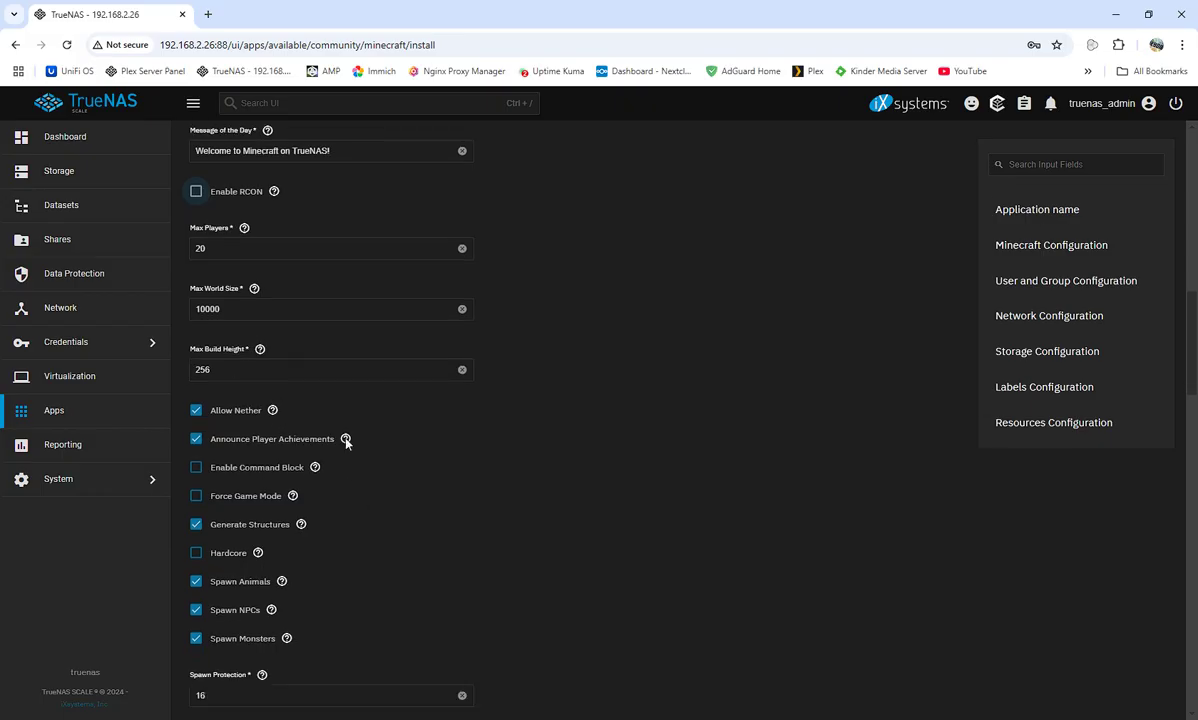
{"action": "scroll", "coordinate": [300, 428], "scroll_direction": "down", "scroll_amount": 1}
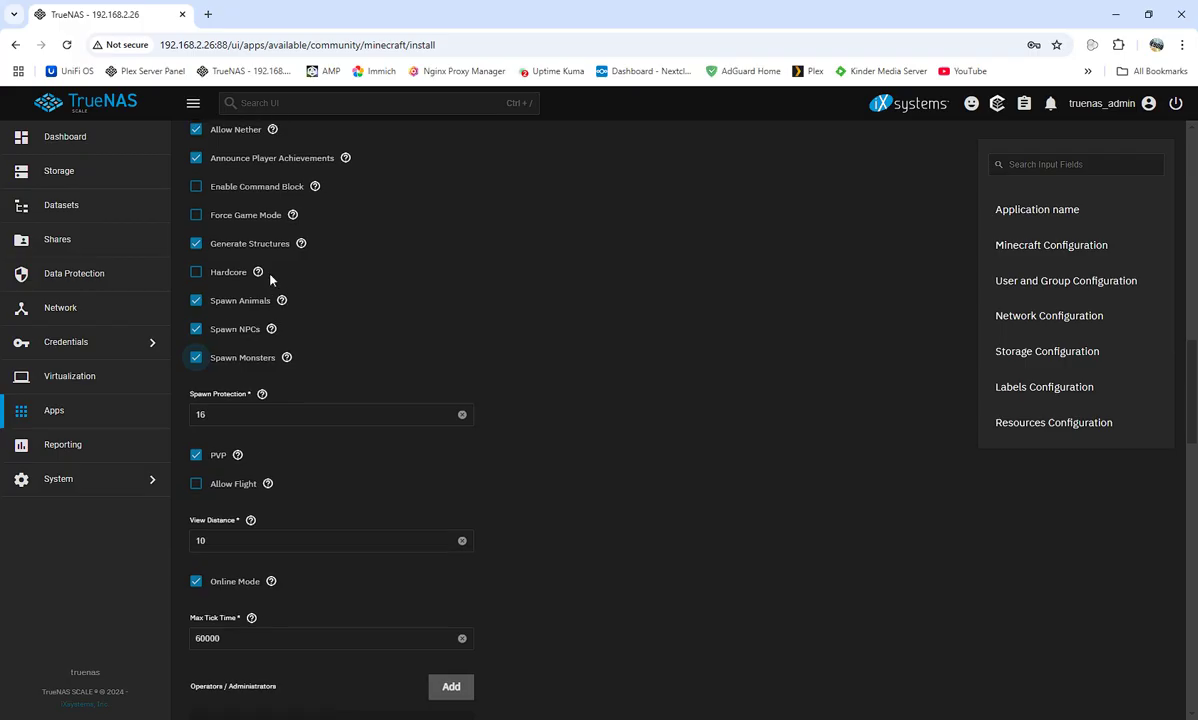
{"action": "scroll", "coordinate": [268, 275], "scroll_direction": "up", "scroll_amount": 1}
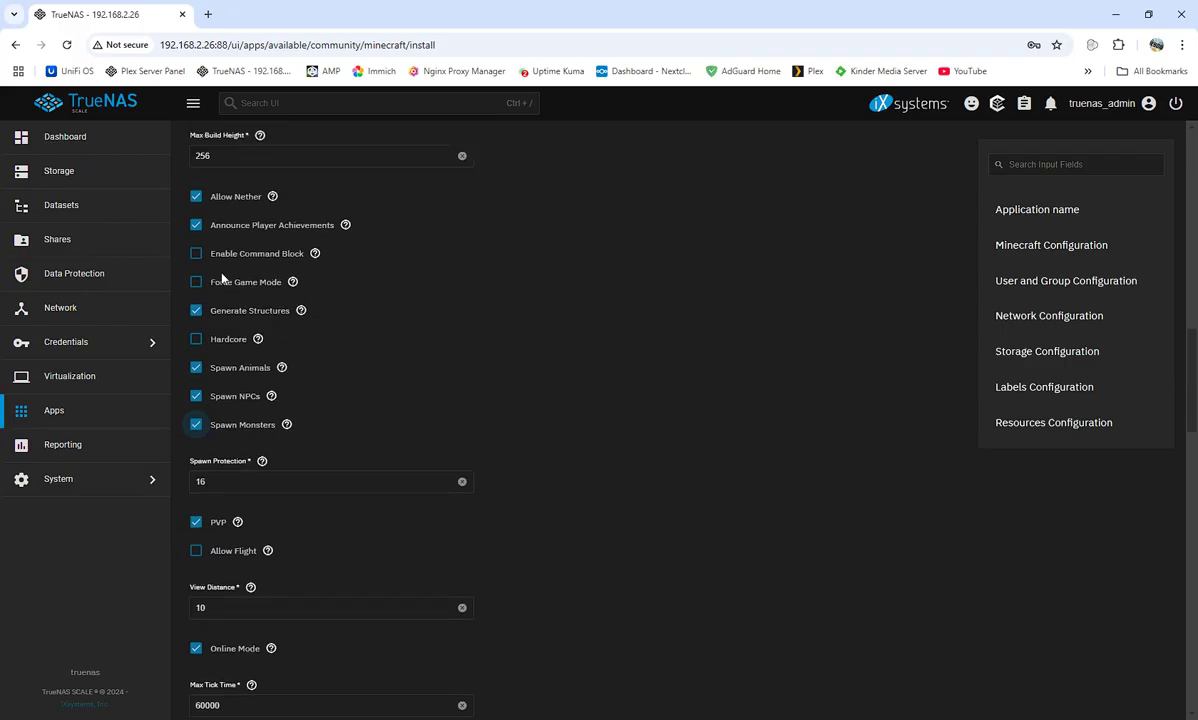
{"action": "scroll", "coordinate": [360, 327], "scroll_direction": "down", "scroll_amount": 3}
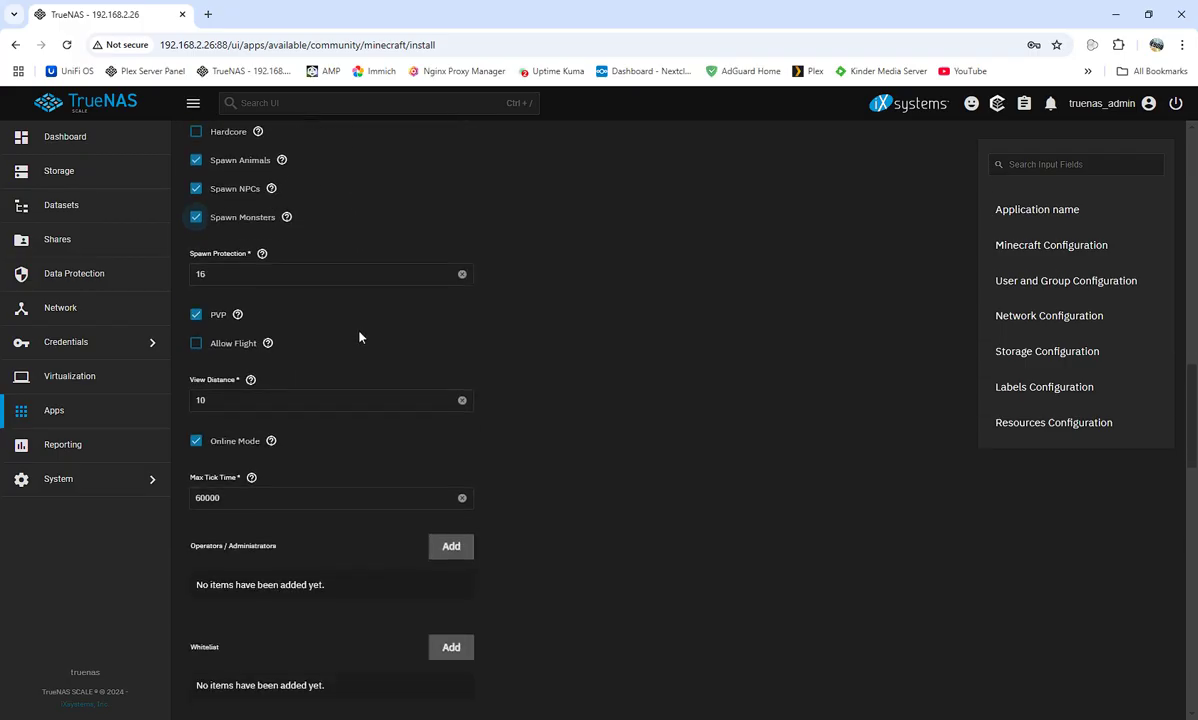
{"action": "left_click", "coordinate": [197, 337]}
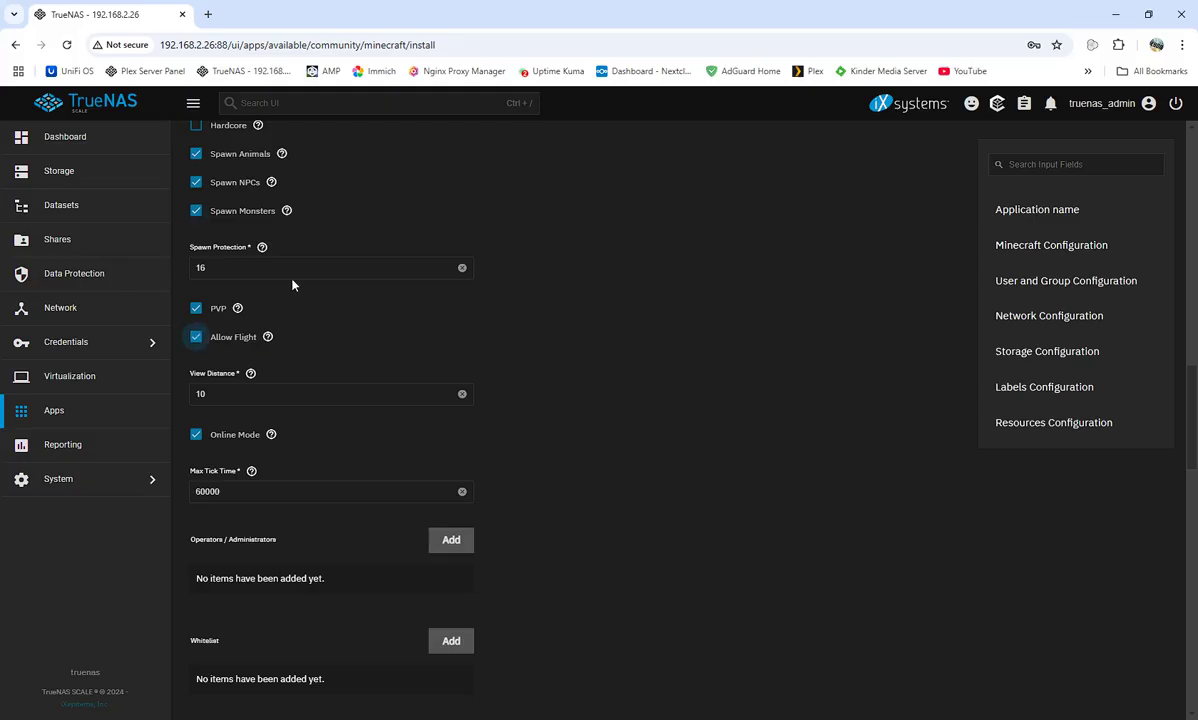
Step: Set the server's Spawn Protection to 100
{"action": "left_click", "coordinate": [324, 264]}
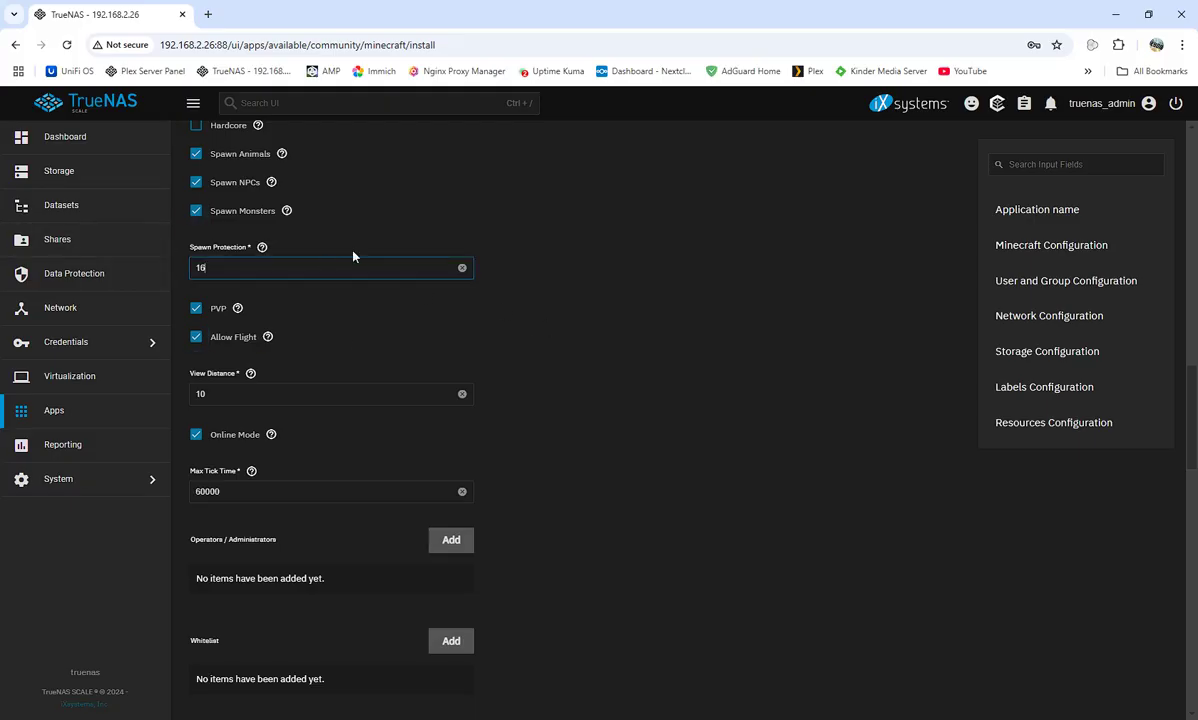
{"action": "key", "text": "BackSpace"}
{"action": "key", "text": "BackSpace"}
{"action": "type", "text": "100"}
{"action": "left_click", "coordinate": [197, 440]}
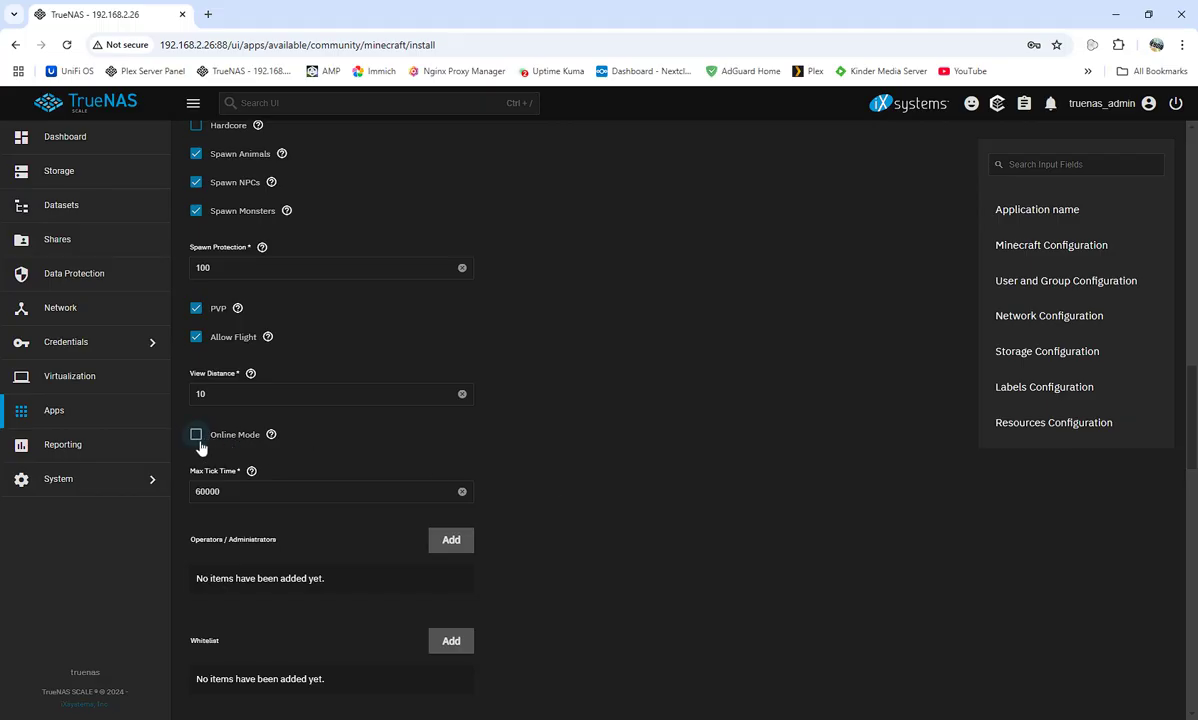
{"action": "left_click", "coordinate": [196, 436]}
{"action": "scroll", "coordinate": [507, 529], "scroll_direction": "down", "scroll_amount": 2}
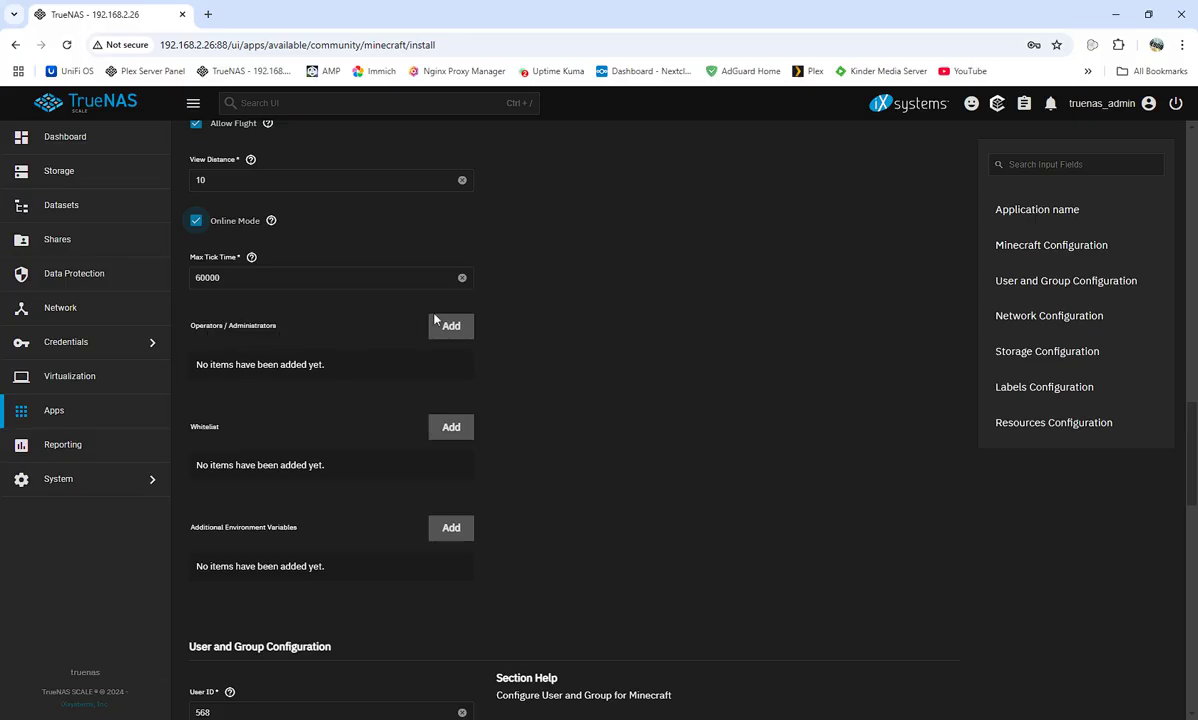
{"action": "left_click", "coordinate": [459, 334]}
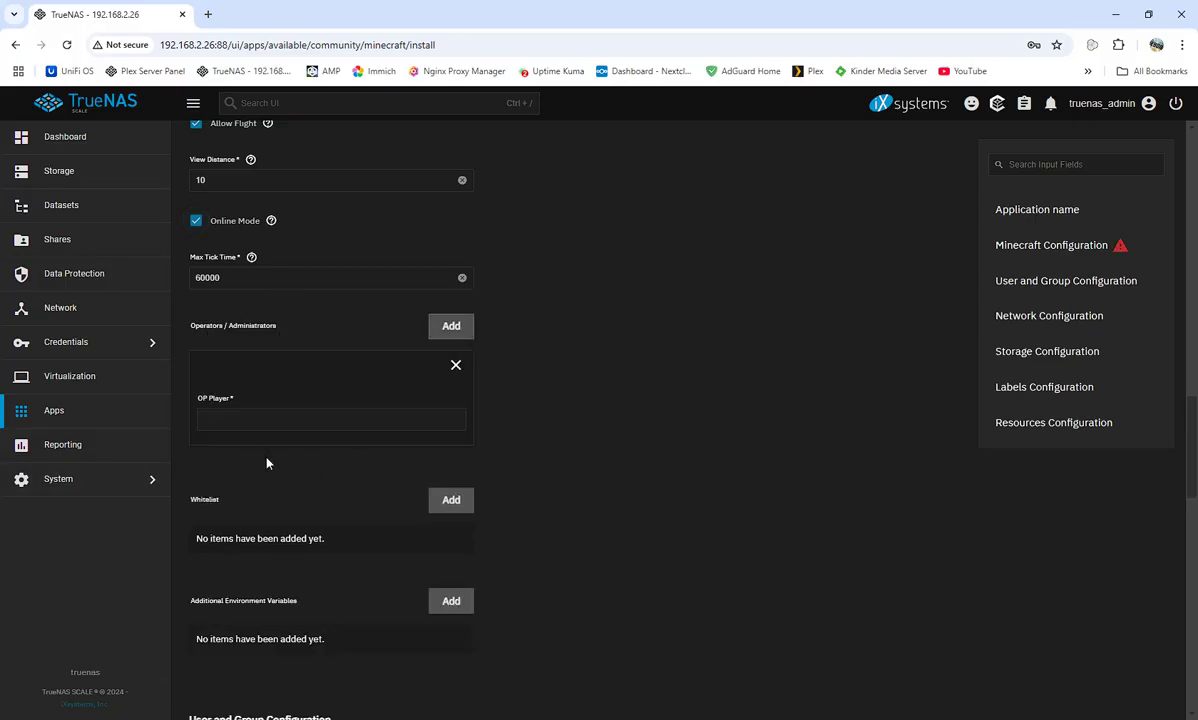
{"action": "left_click", "coordinate": [446, 501]}
{"action": "scroll", "coordinate": [457, 500], "scroll_direction": "down", "scroll_amount": 3}
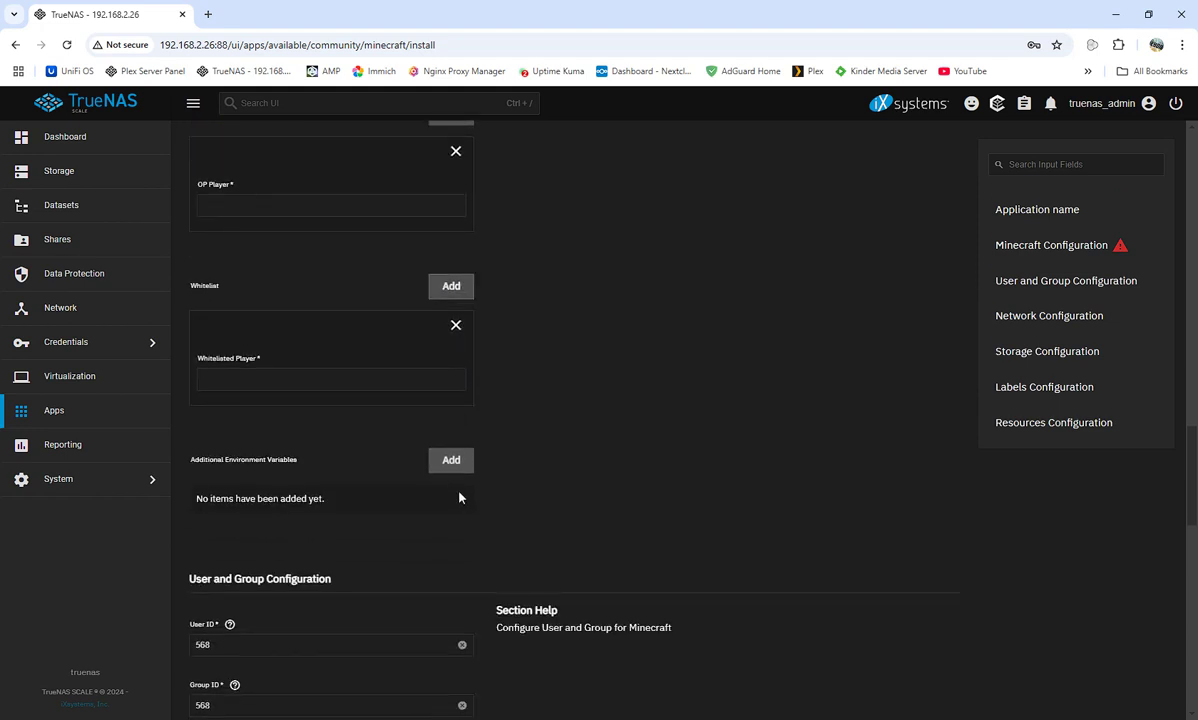
{"action": "left_click", "coordinate": [452, 460]}
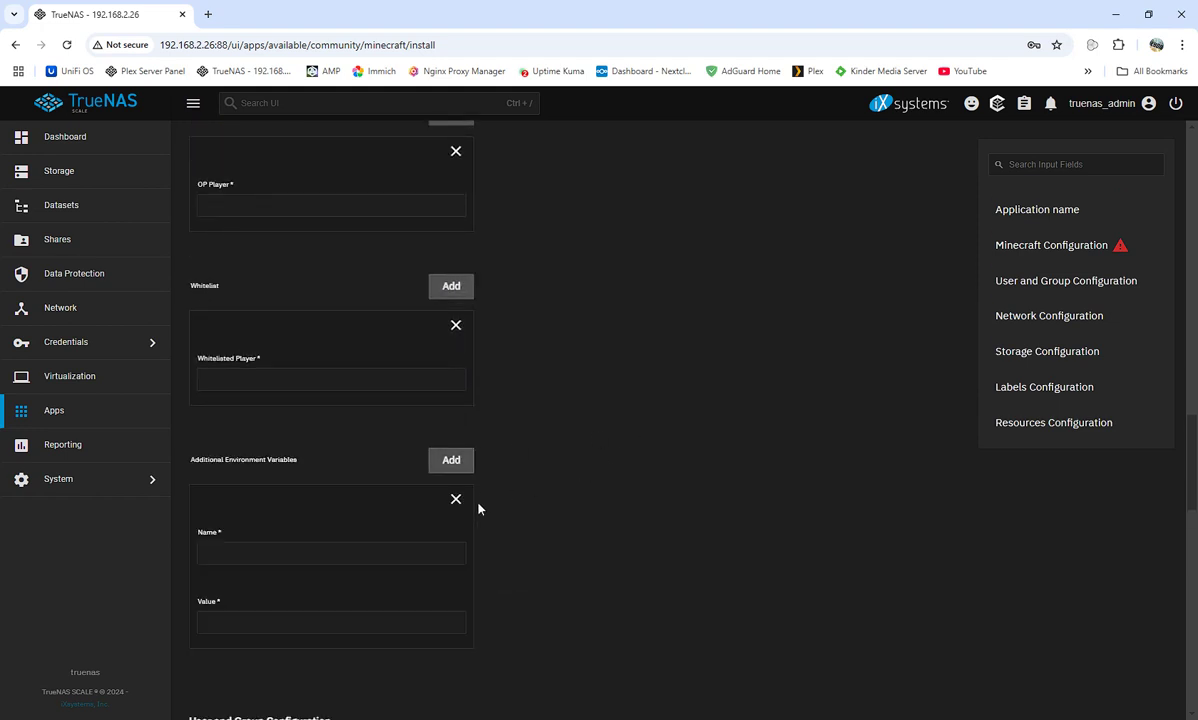
{"action": "left_click", "coordinate": [455, 499]}
{"action": "scroll", "coordinate": [642, 420], "scroll_direction": "down", "scroll_amount": 2}
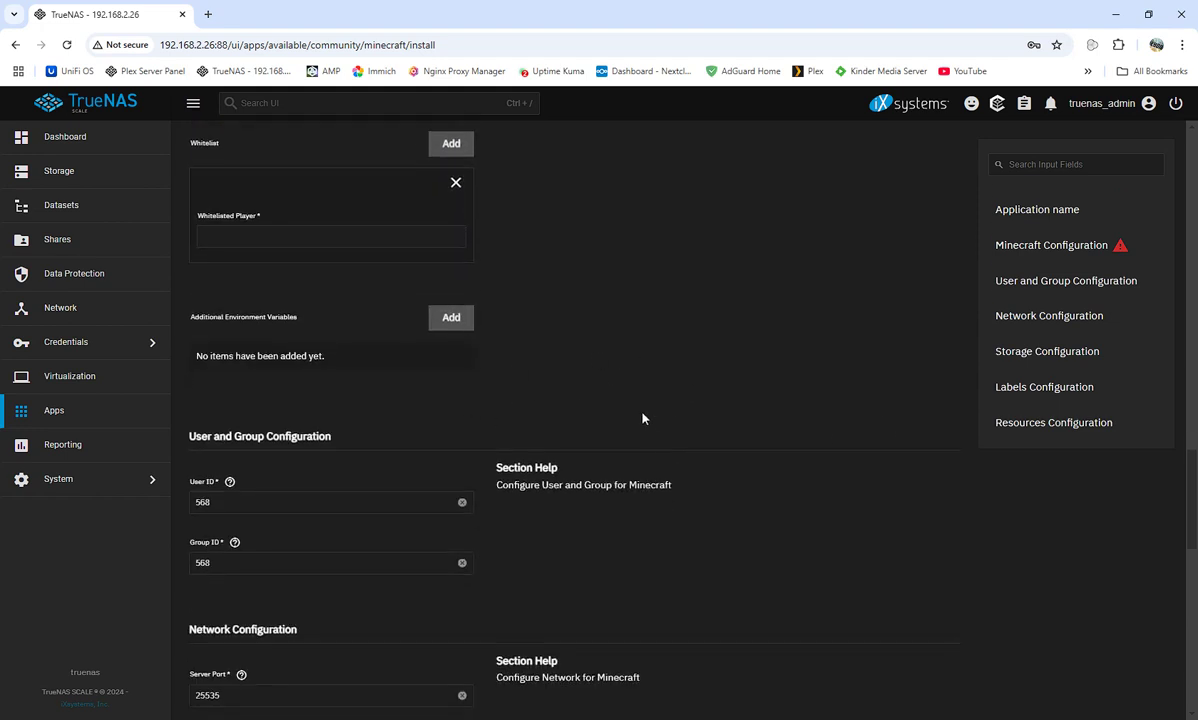
{"action": "scroll", "coordinate": [607, 420], "scroll_direction": "up", "scroll_amount": 4}
{"action": "left_click", "coordinate": [456, 467]}
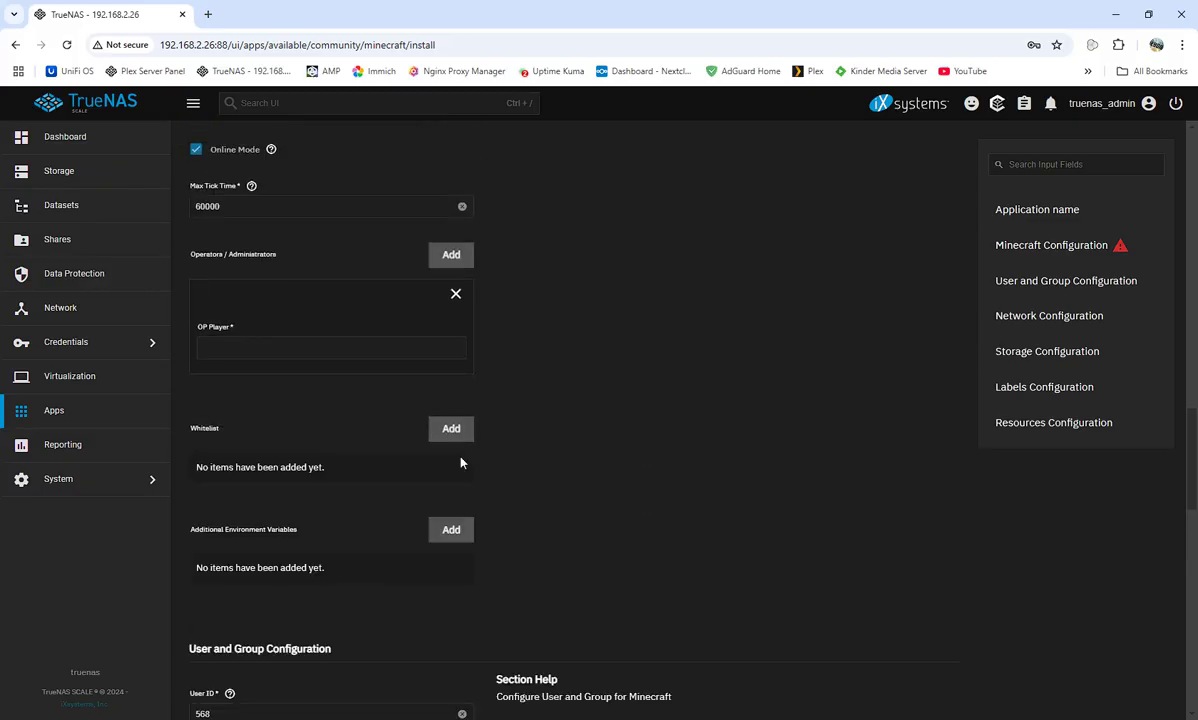
{"action": "left_click", "coordinate": [454, 296]}
Step: Review the user and group IDs, network ports and storage options in the install form
{"action": "scroll", "coordinate": [530, 420], "scroll_direction": "down", "scroll_amount": 3}
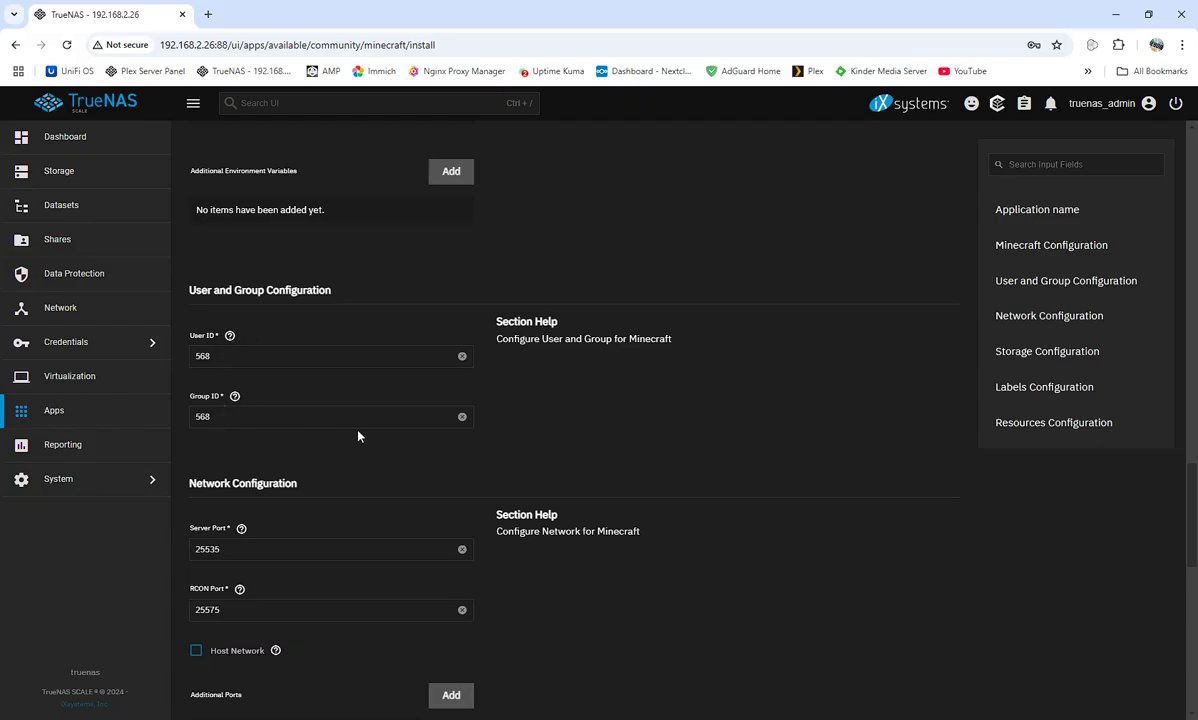
{"action": "scroll", "coordinate": [330, 405], "scroll_direction": "down", "scroll_amount": 1}
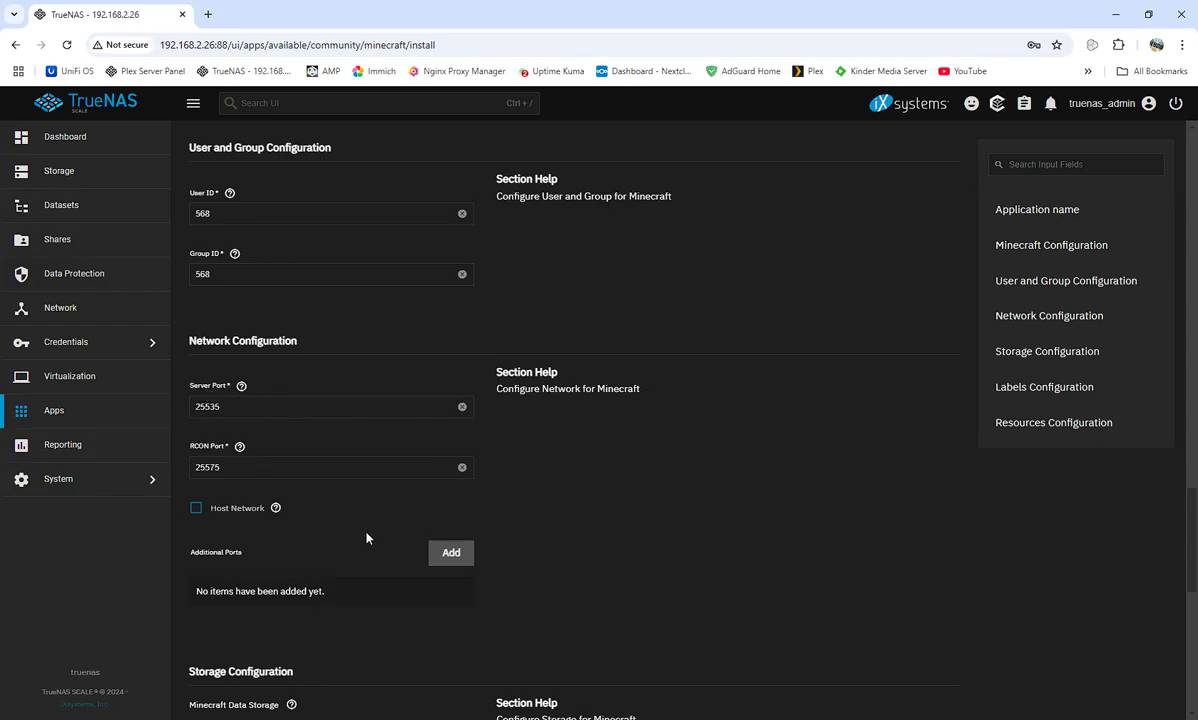
{"action": "scroll", "coordinate": [368, 530], "scroll_direction": "down", "scroll_amount": 2}
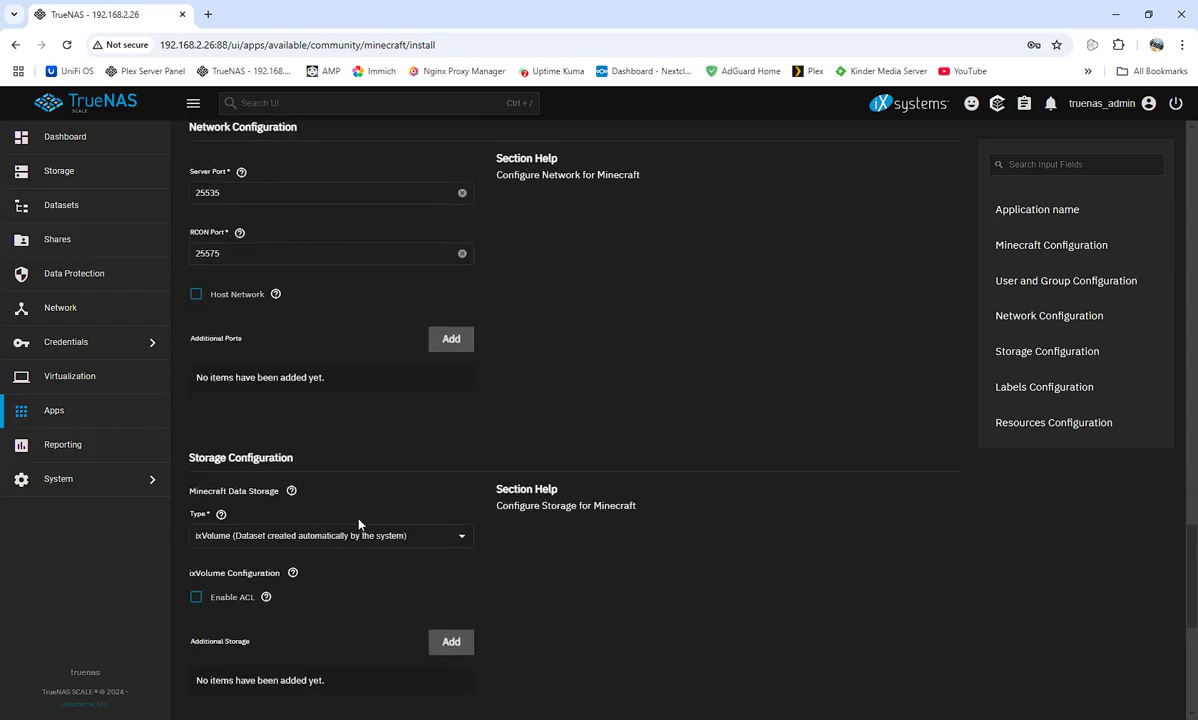
{"action": "scroll", "coordinate": [457, 472], "scroll_direction": "down", "scroll_amount": 1}
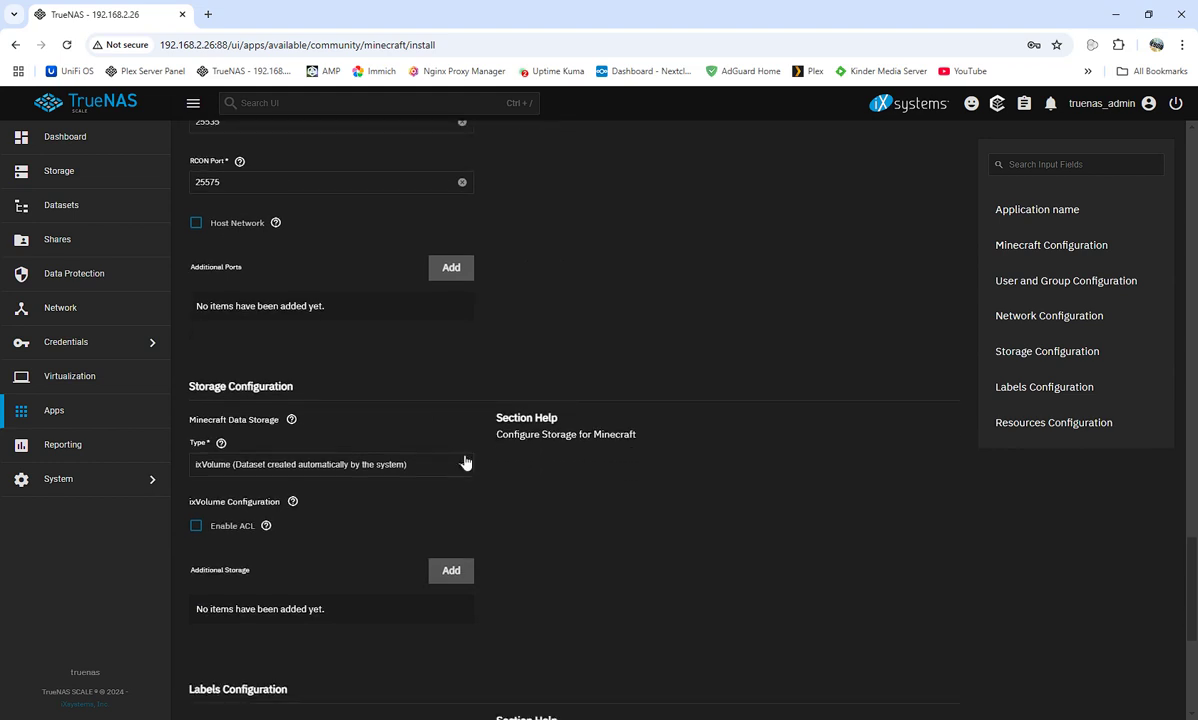
{"action": "scroll", "coordinate": [444, 393], "scroll_direction": "down", "scroll_amount": 1}
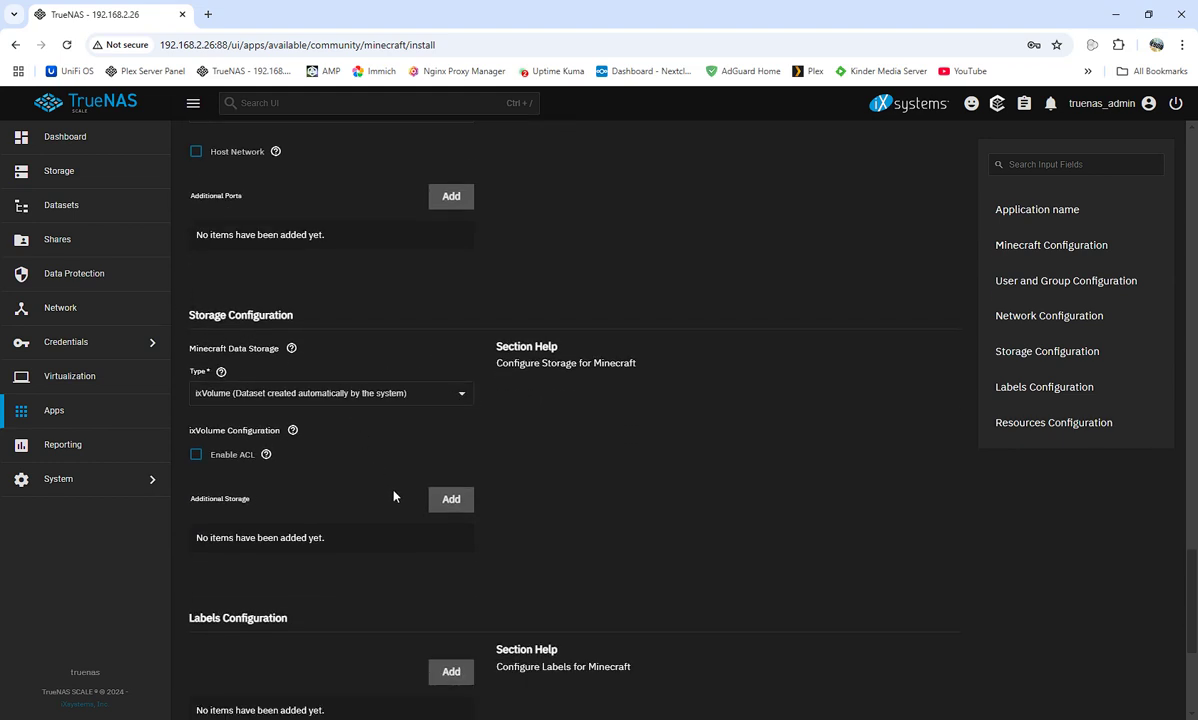
{"action": "left_click", "coordinate": [449, 502]}
{"action": "scroll", "coordinate": [380, 546], "scroll_direction": "down", "scroll_amount": 1}
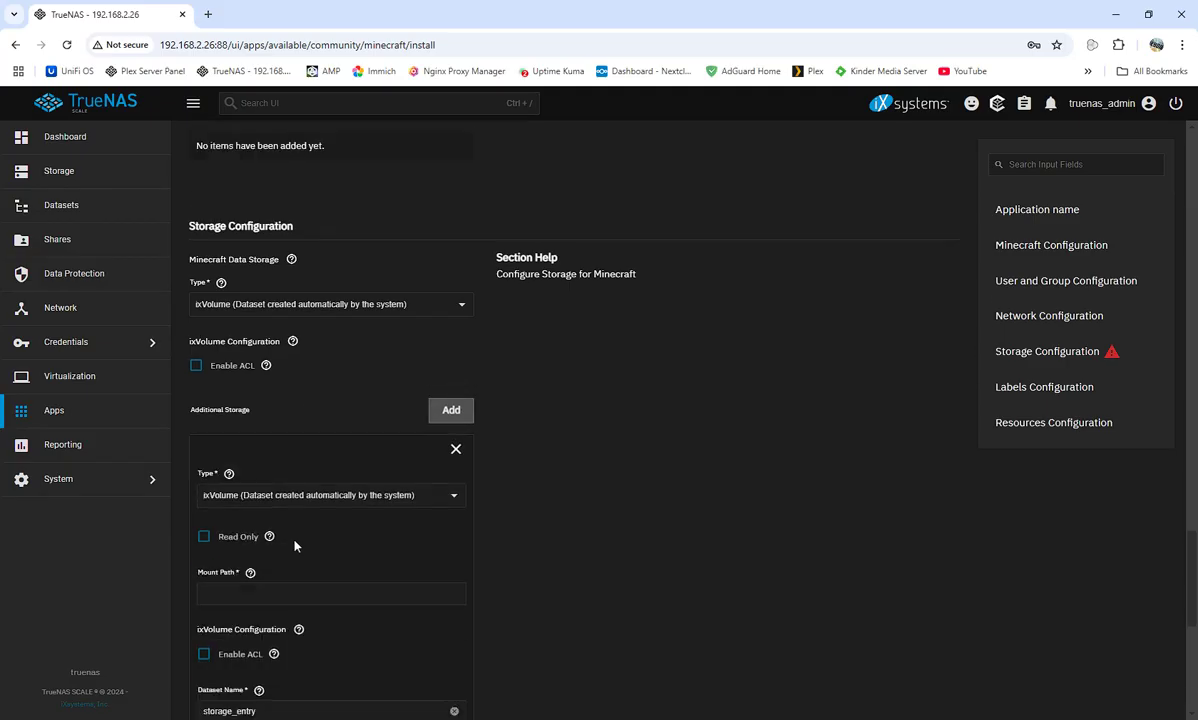
{"action": "scroll", "coordinate": [295, 546], "scroll_direction": "down", "scroll_amount": 1}
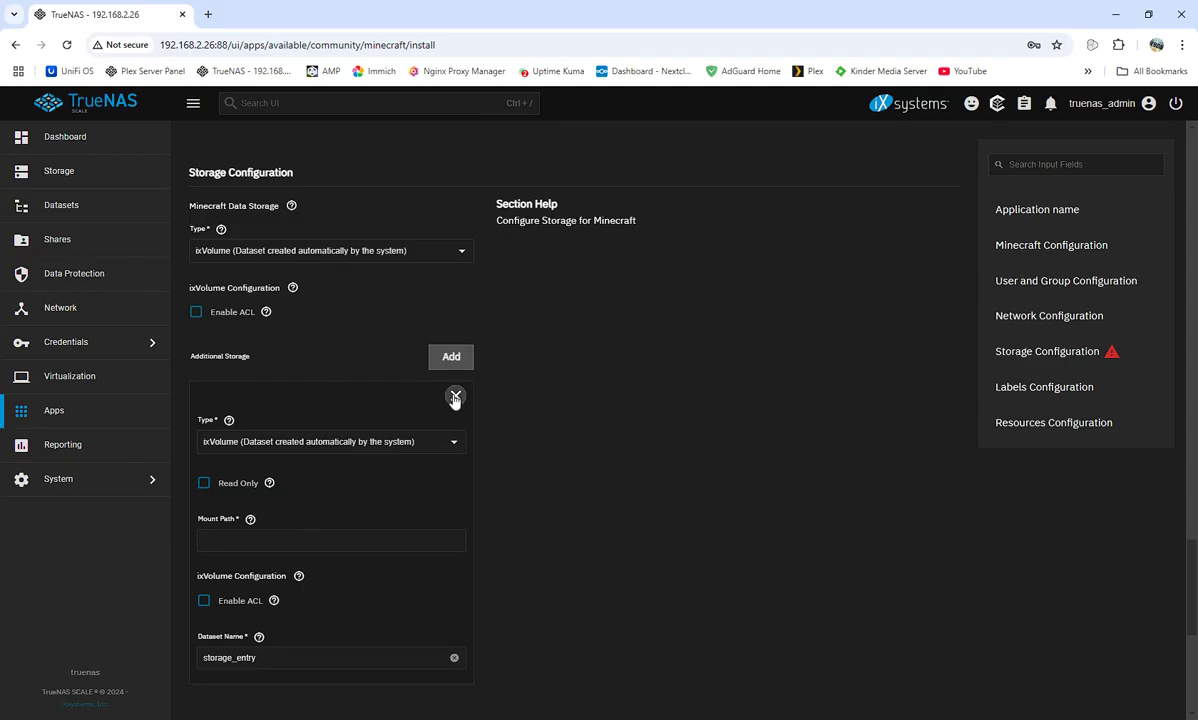
{"action": "left_click", "coordinate": [455, 397]}
{"action": "left_click", "coordinate": [458, 252]}
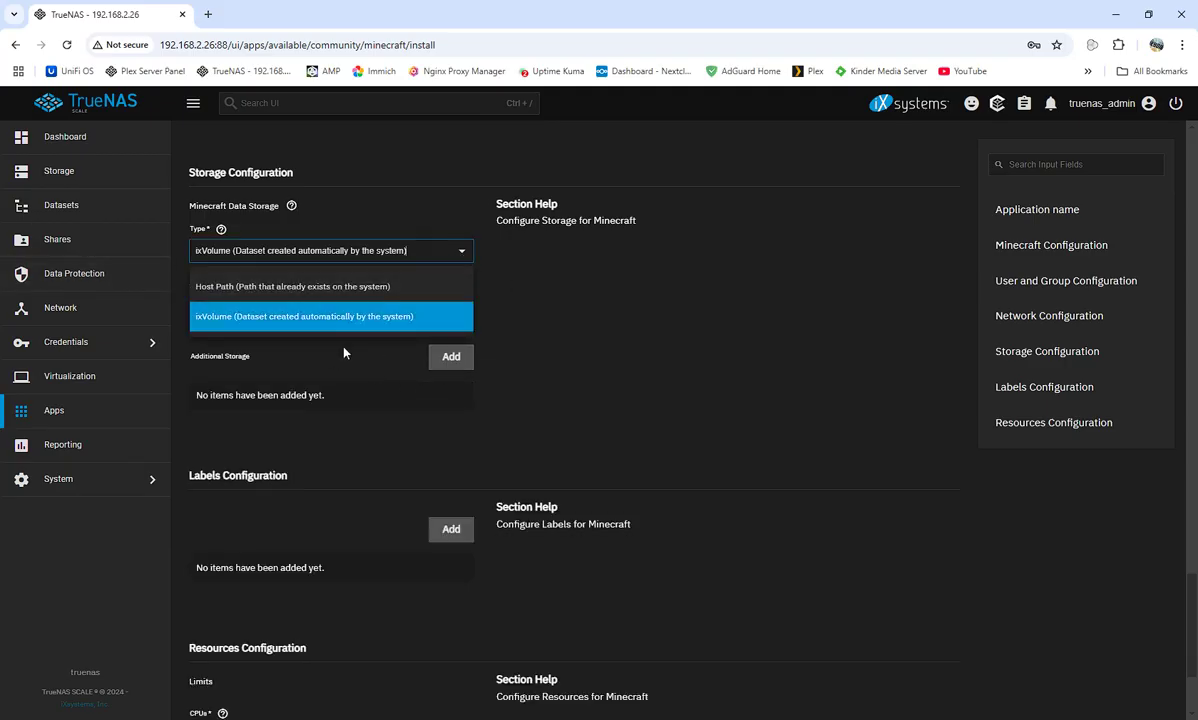
{"action": "left_click", "coordinate": [254, 288]}
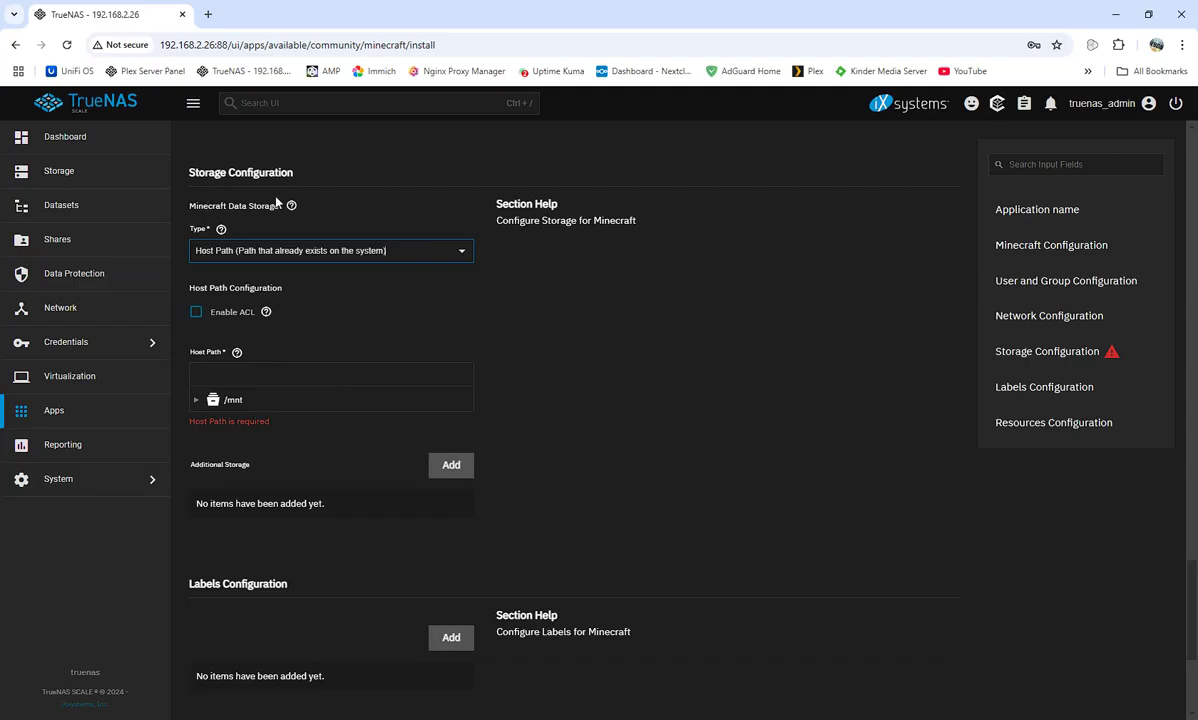
{"action": "left_click", "coordinate": [197, 399]}
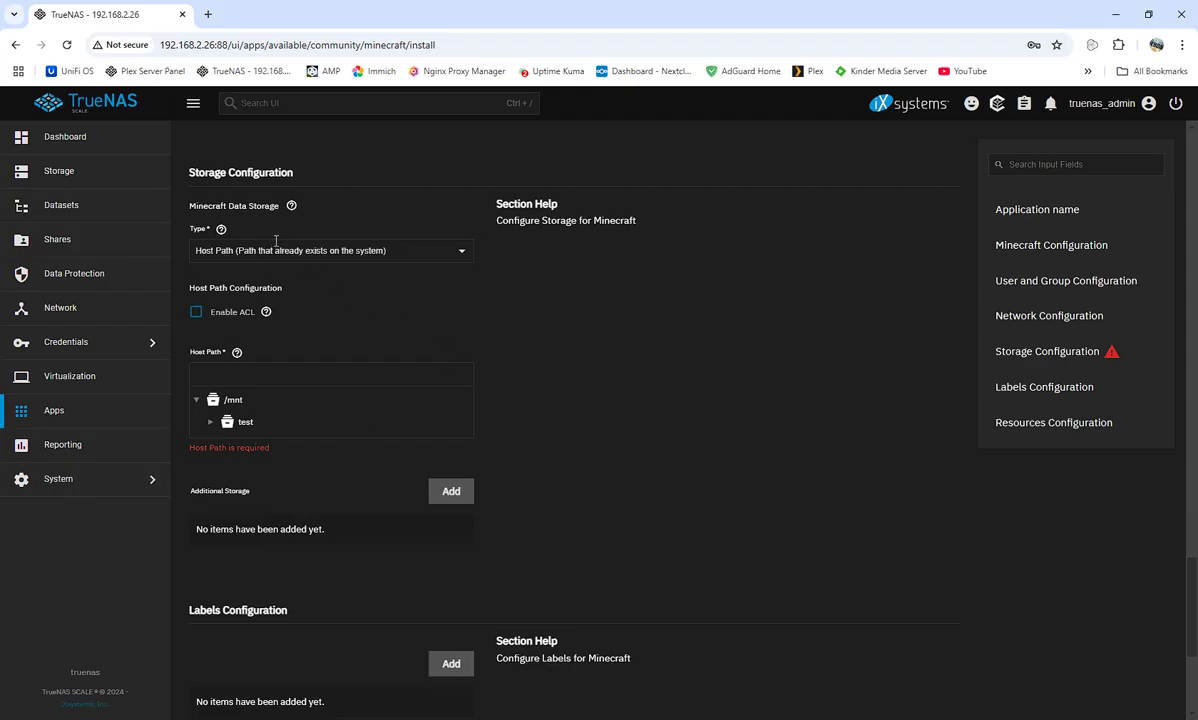
{"action": "left_click", "coordinate": [446, 248]}
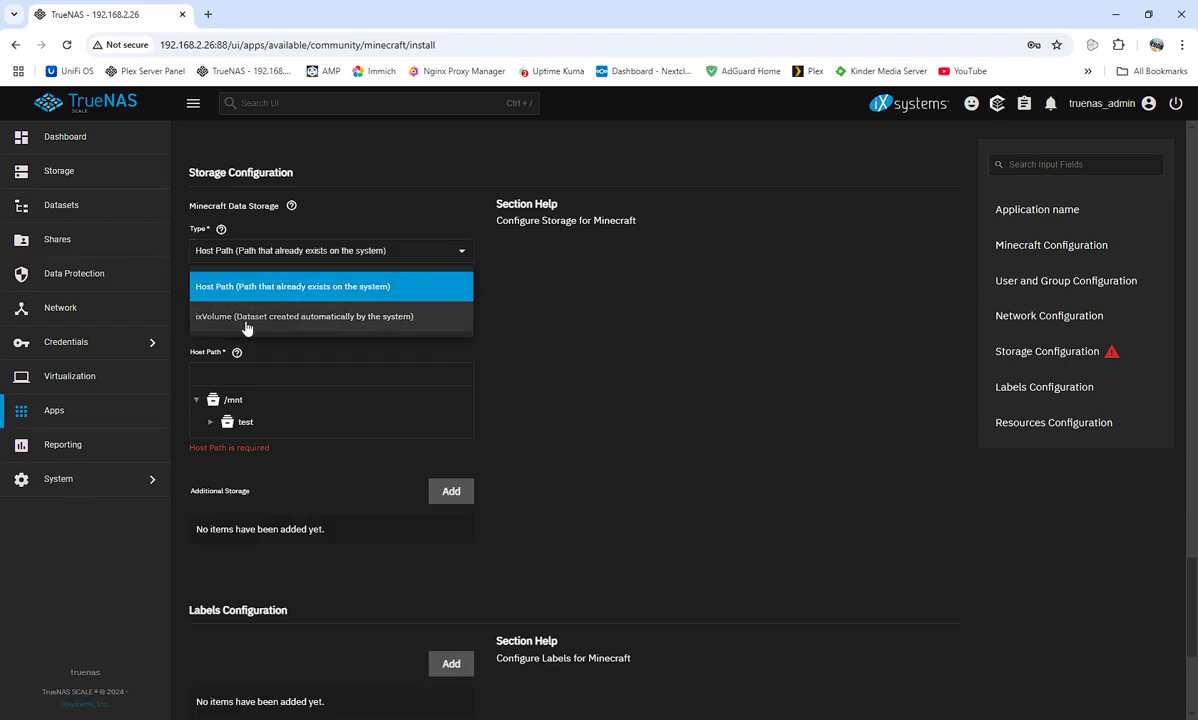
{"action": "left_click", "coordinate": [246, 322]}
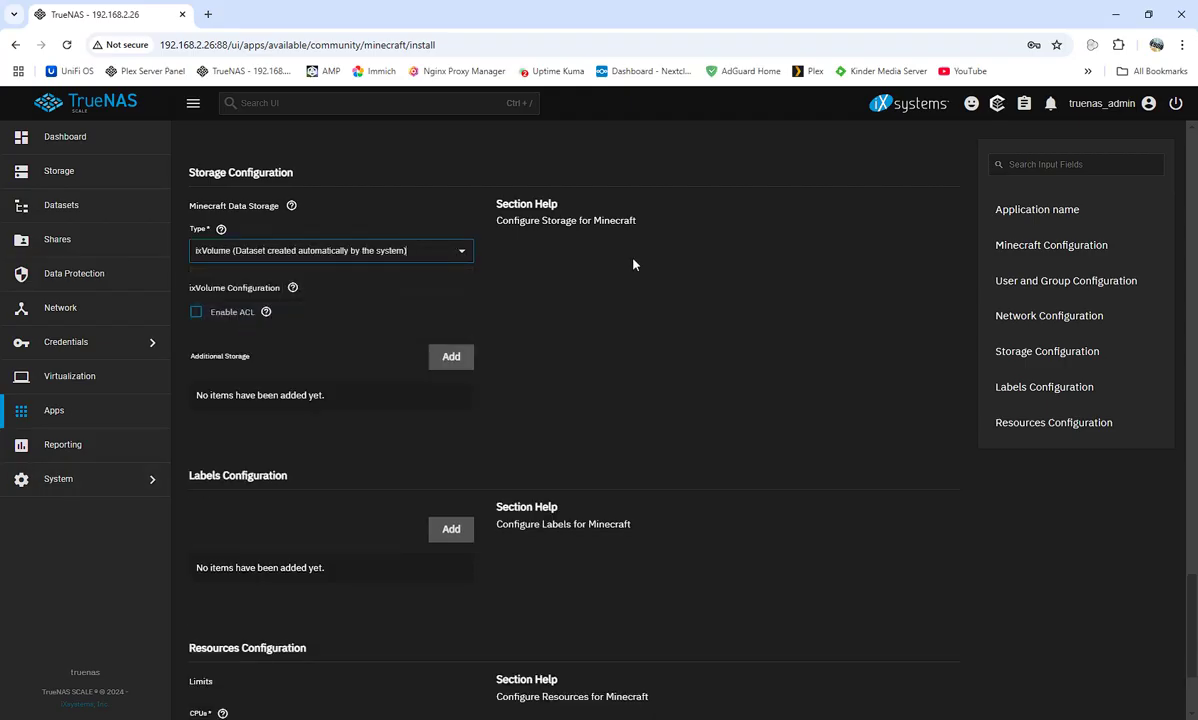
Step: Set the Minecraft data storage to Host Path and choose the /mnt/test/minecraft2 dataset
{"action": "left_click", "coordinate": [461, 254]}
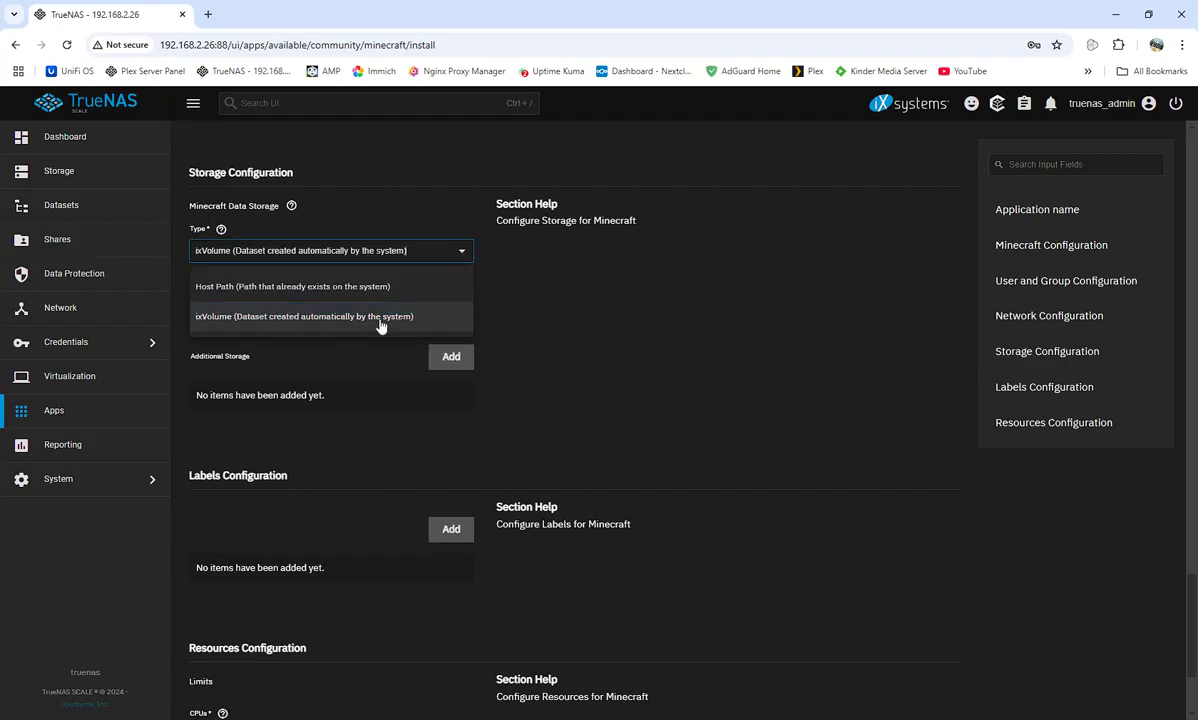
{"action": "left_click", "coordinate": [346, 290]}
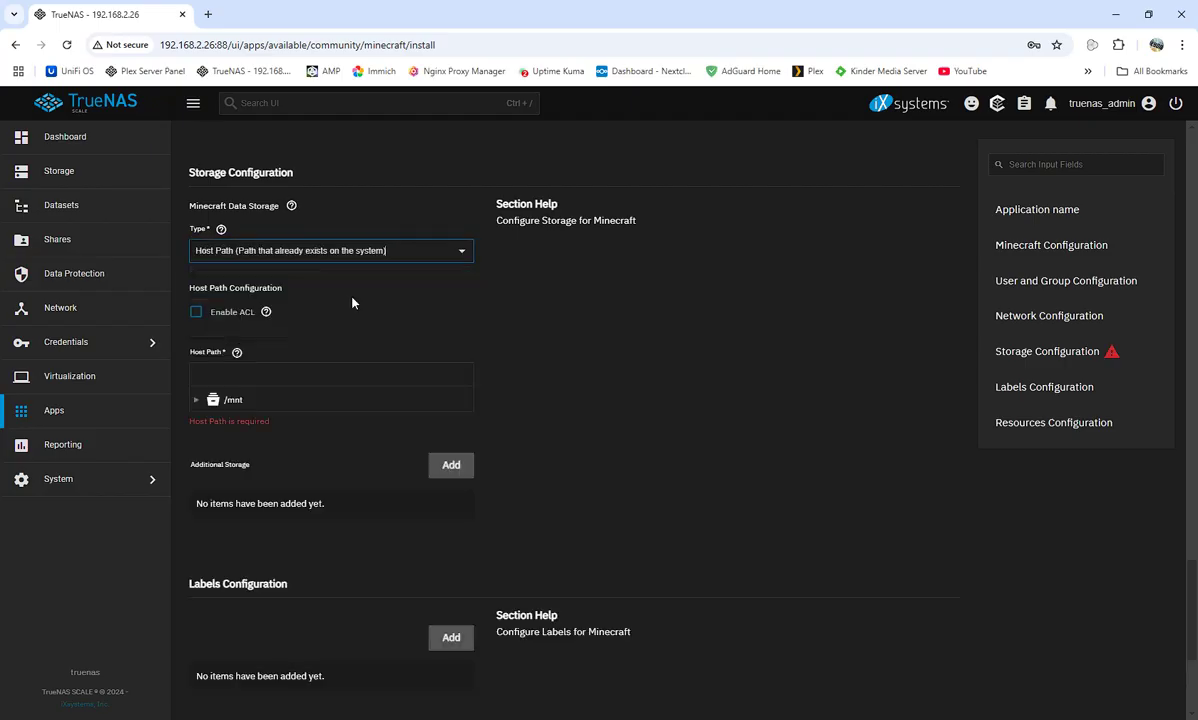
{"action": "left_click", "coordinate": [196, 399]}
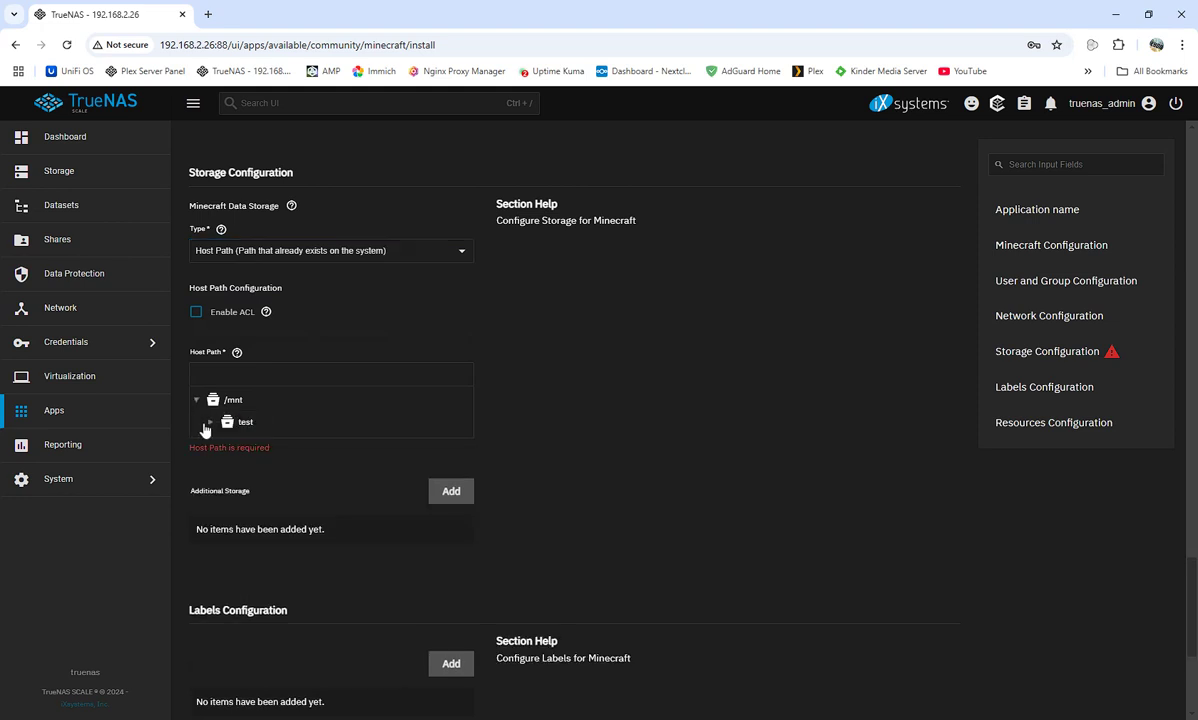
{"action": "left_click", "coordinate": [207, 421]}
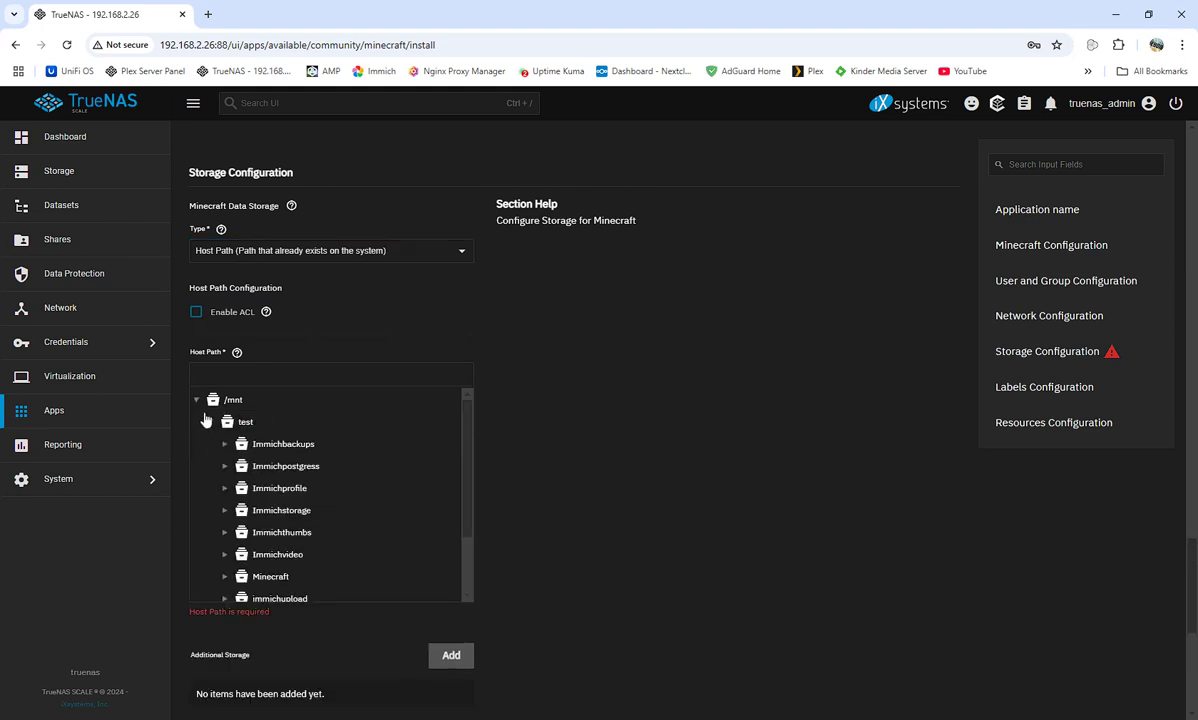
{"action": "scroll", "coordinate": [455, 500], "scroll_direction": "down", "scroll_amount": 2}
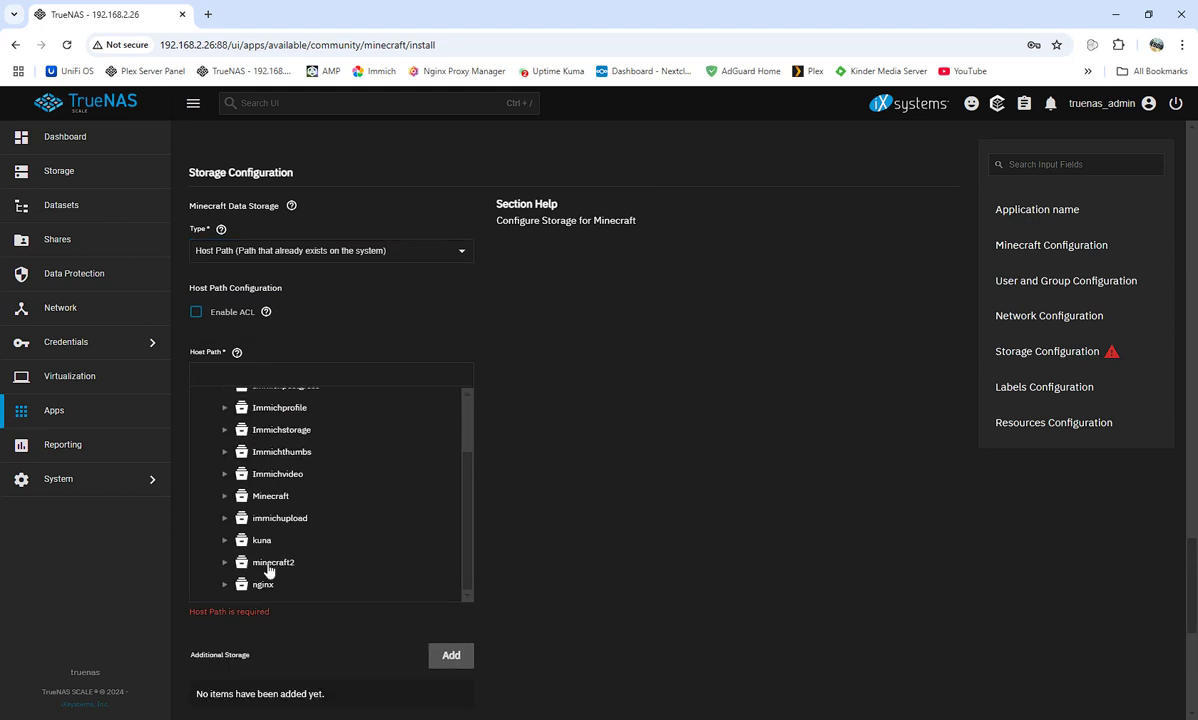
{"action": "left_click", "coordinate": [267, 565]}
Step: Review the labels, resource limits, network and Minecraft server settings across the install form
{"action": "scroll", "coordinate": [764, 557], "scroll_direction": "down", "scroll_amount": 2}
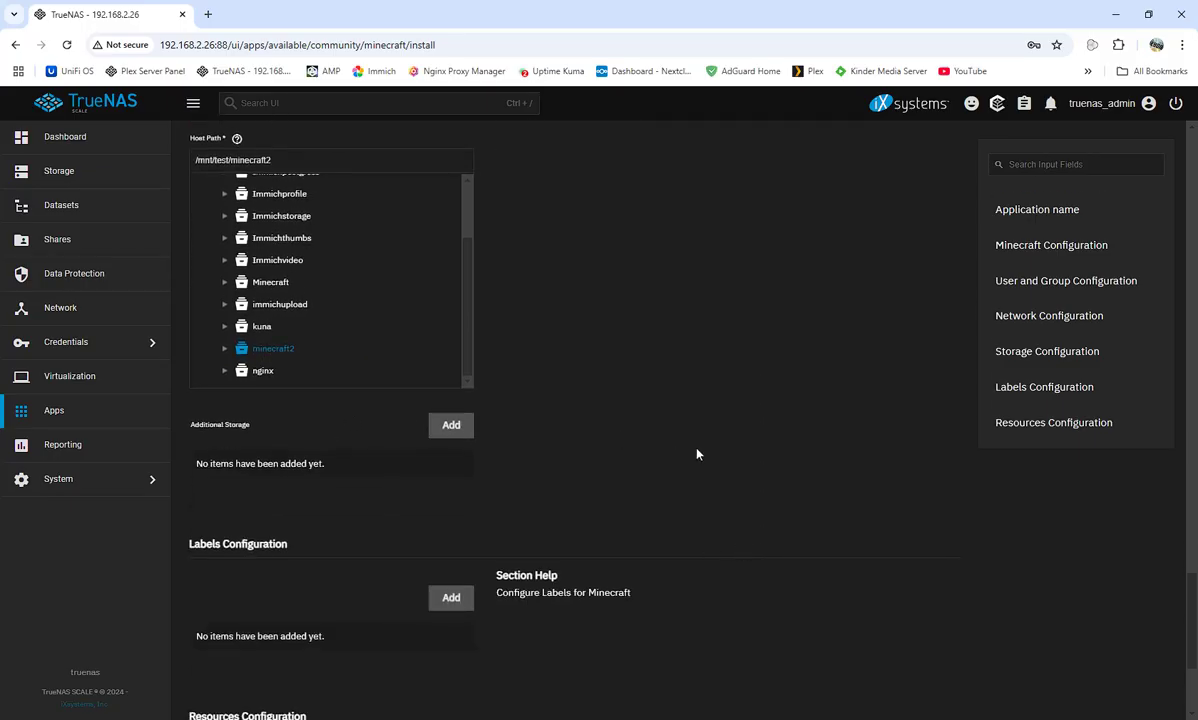
{"action": "scroll", "coordinate": [697, 454], "scroll_direction": "down", "scroll_amount": 2}
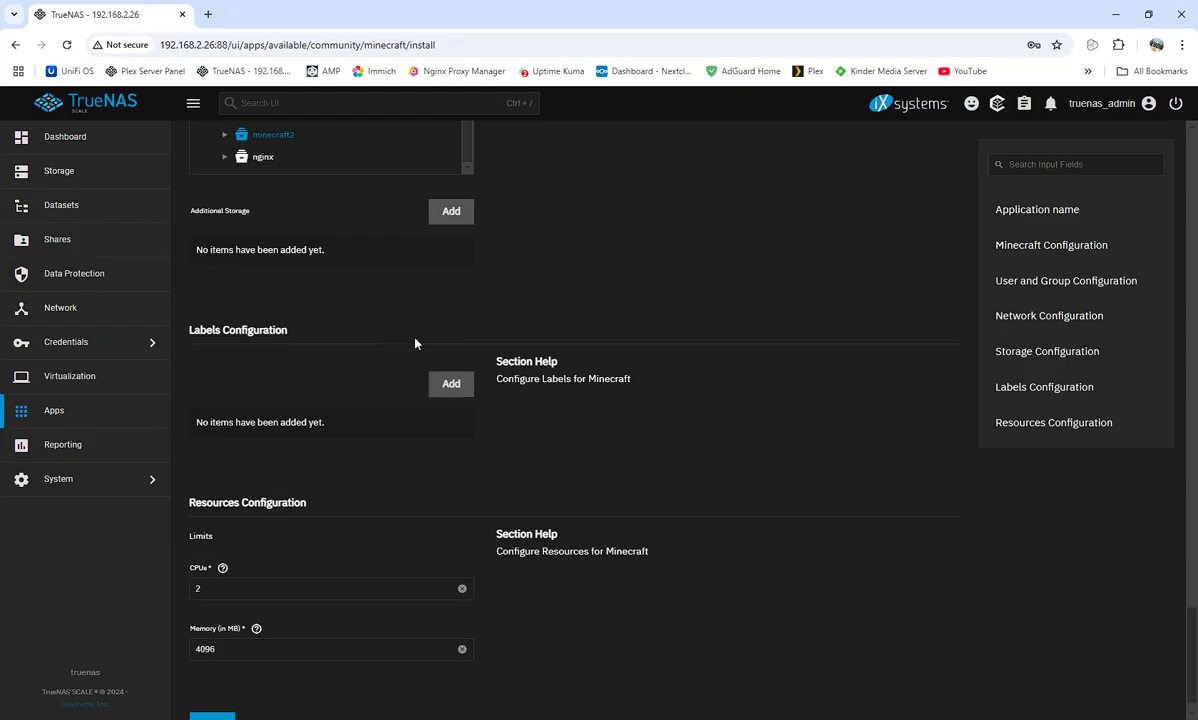
{"action": "scroll", "coordinate": [420, 350], "scroll_direction": "down", "scroll_amount": 1}
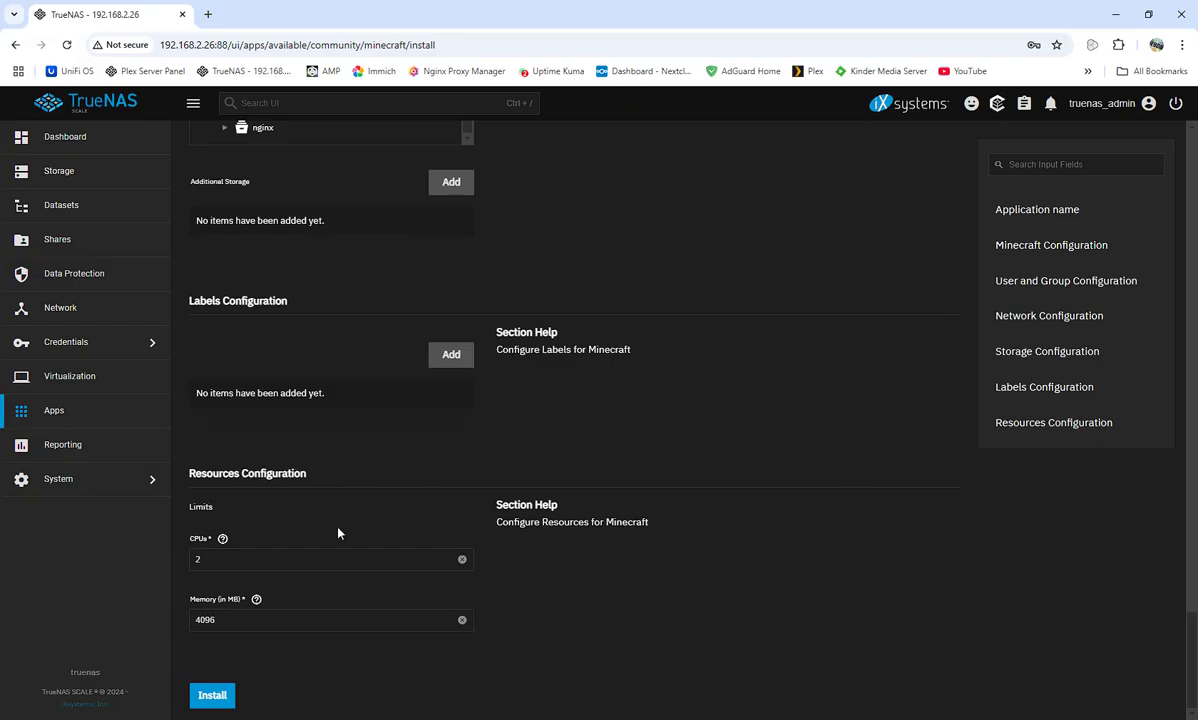
{"action": "scroll", "coordinate": [359, 562], "scroll_direction": "up", "scroll_amount": 5}
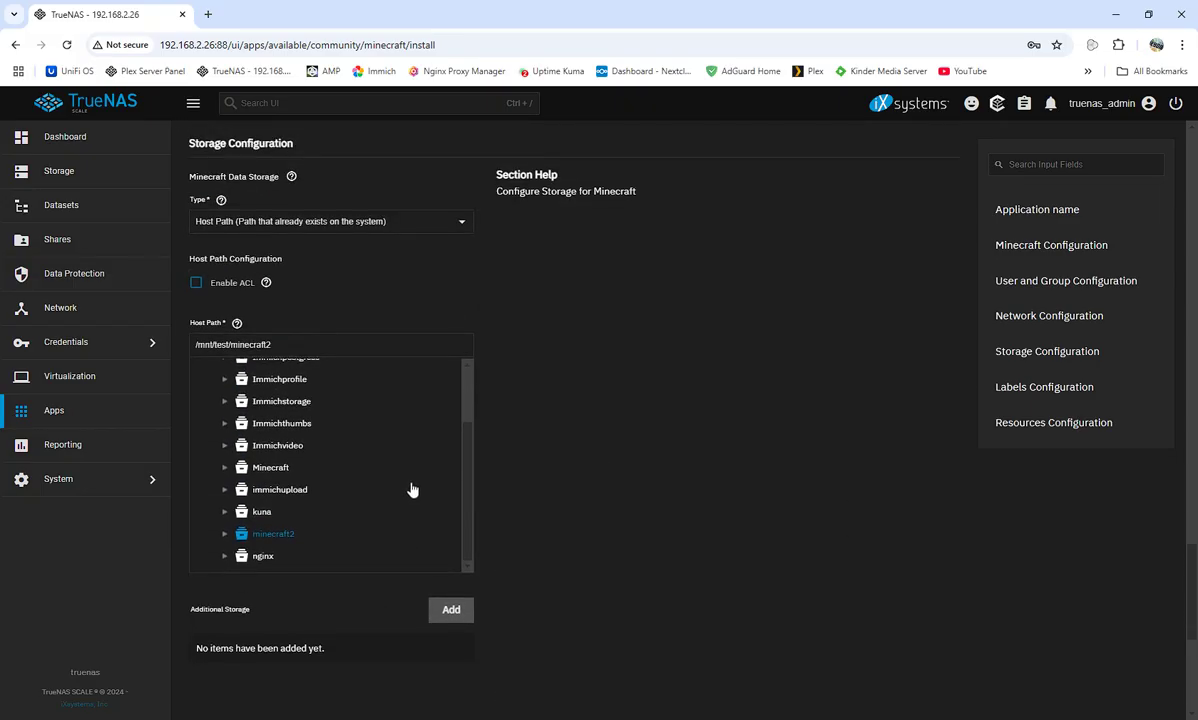
{"action": "scroll", "coordinate": [418, 491], "scroll_direction": "up", "scroll_amount": 15}
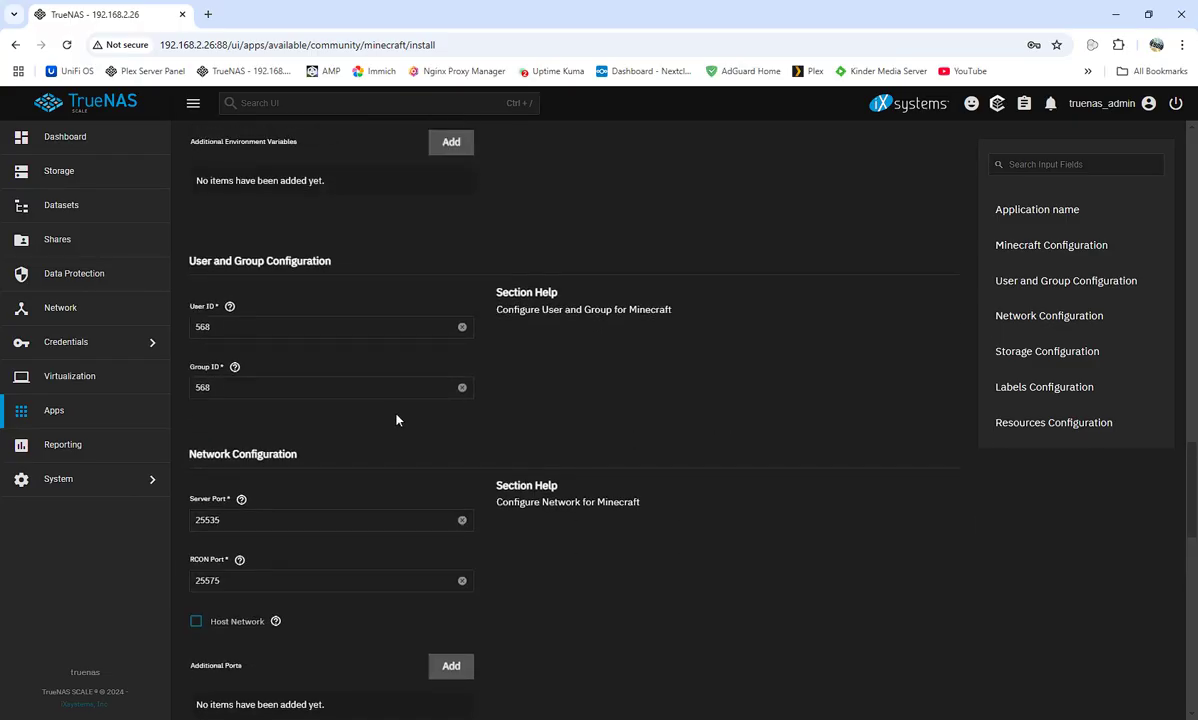
{"action": "scroll", "coordinate": [409, 406], "scroll_direction": "up", "scroll_amount": 3}
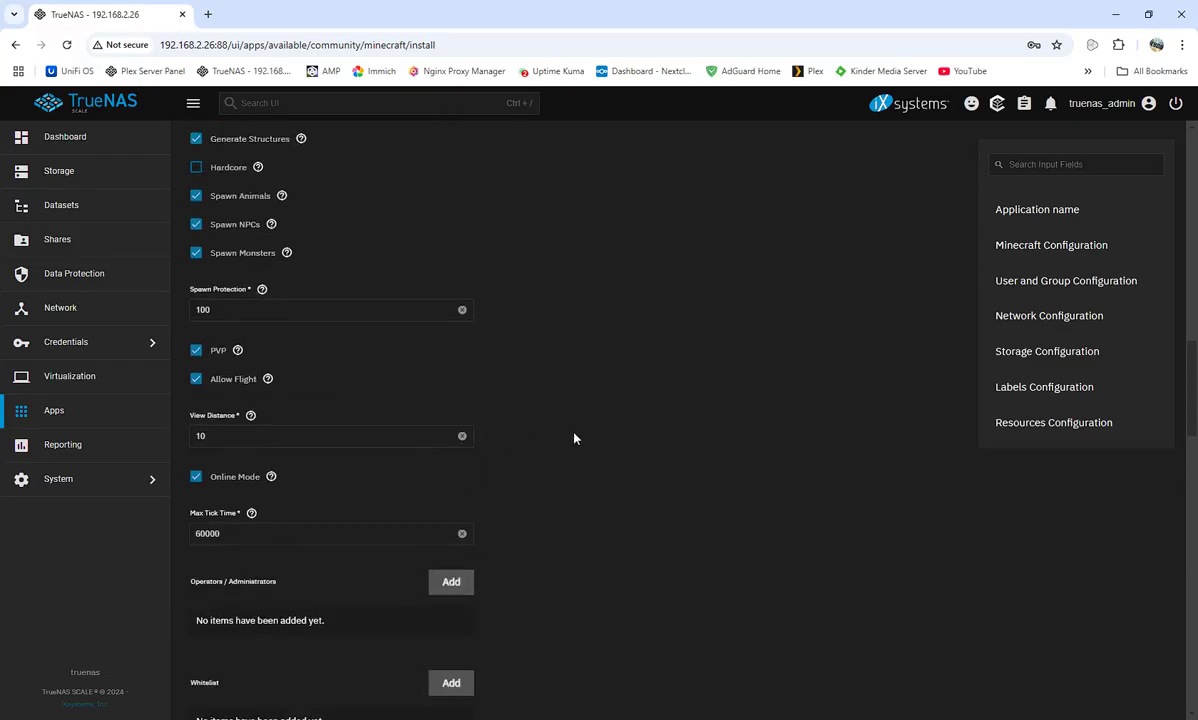
{"action": "scroll", "coordinate": [579, 447], "scroll_direction": "up", "scroll_amount": 5}
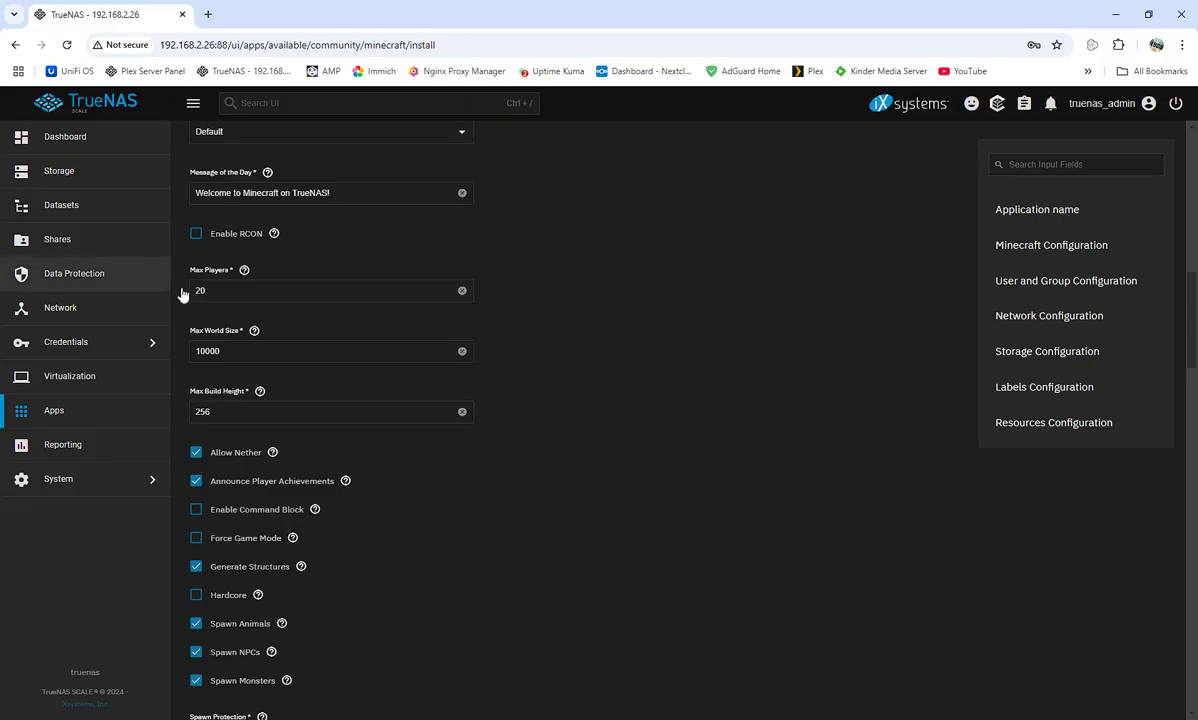
{"action": "scroll", "coordinate": [575, 484], "scroll_direction": "down", "scroll_amount": 15}
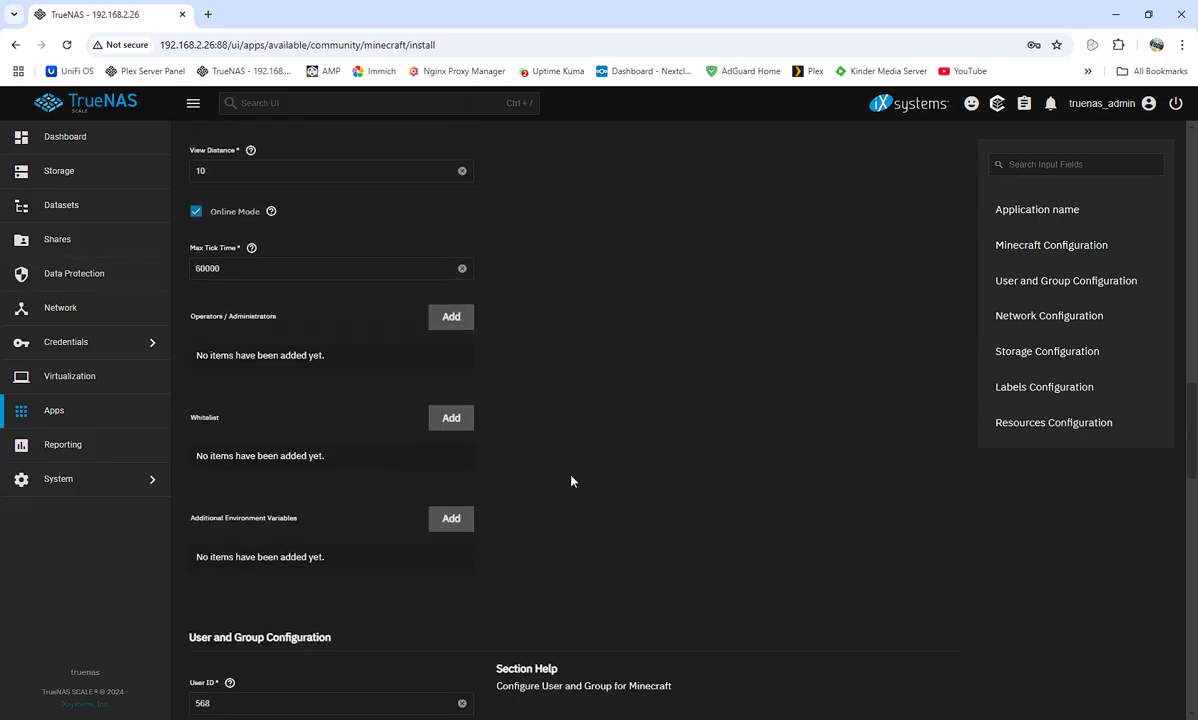
{"action": "scroll", "coordinate": [558, 503], "scroll_direction": "down", "scroll_amount": 6}
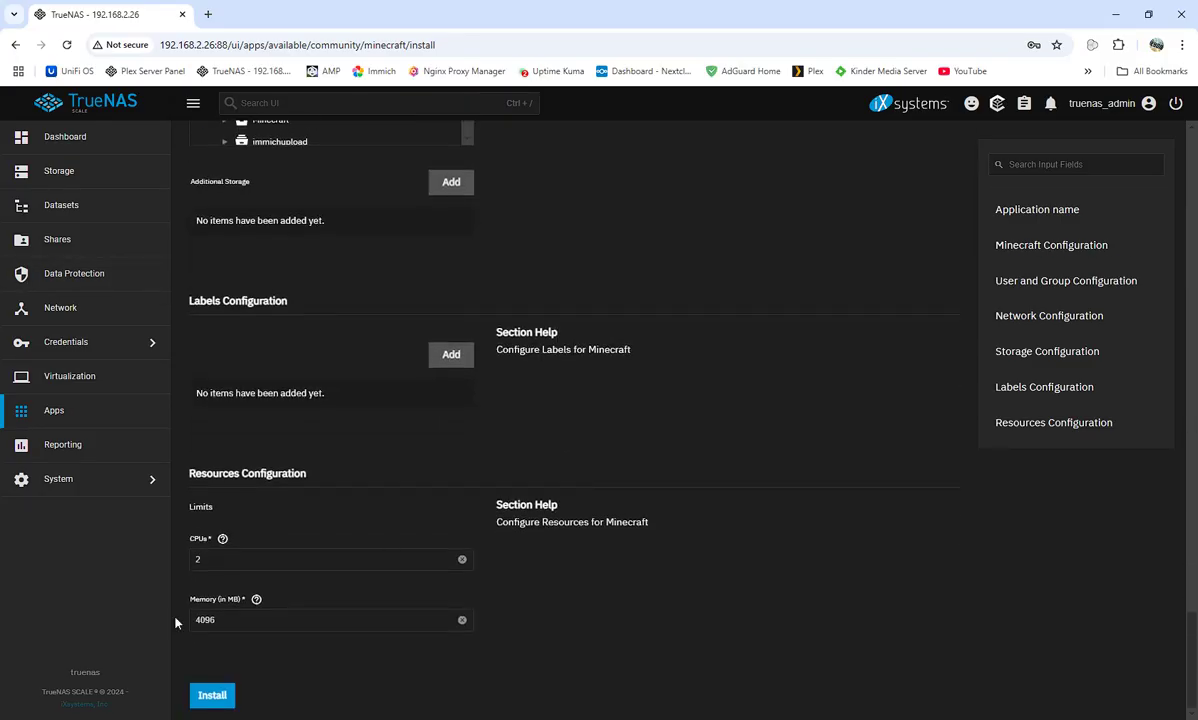
Step: Try a CPU limit of 14 in the Minecraft app's resource settings, and clear the value
{"action": "left_click", "coordinate": [238, 559]}
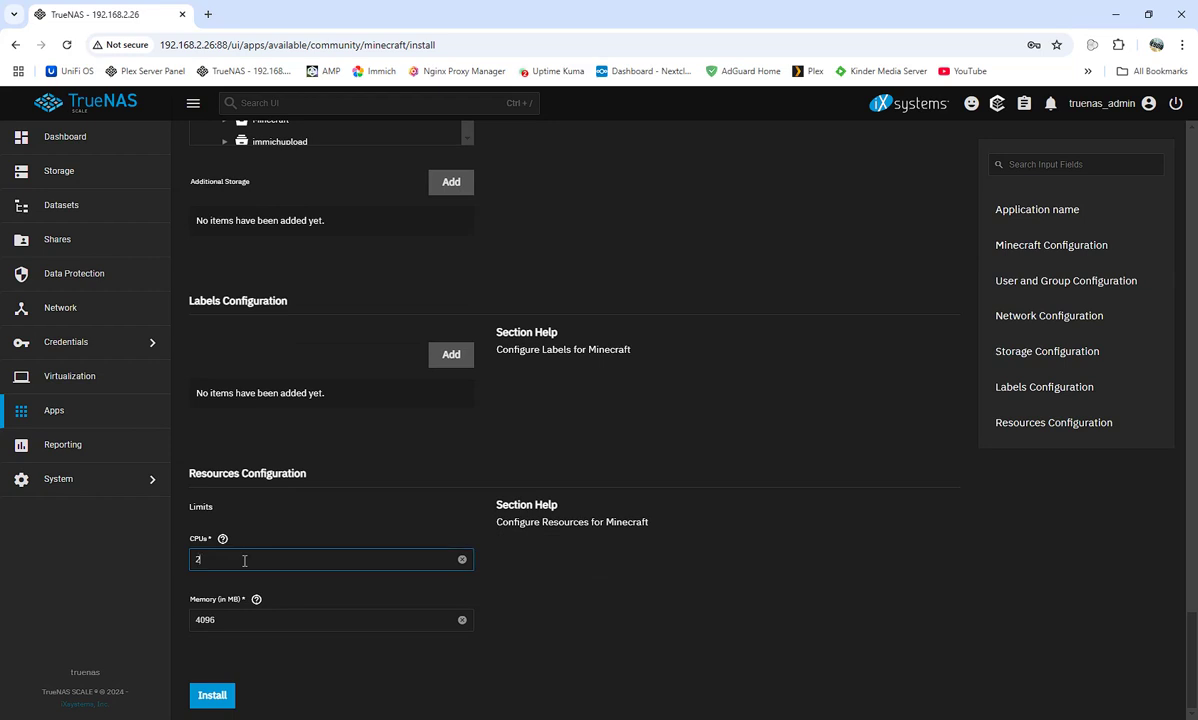
{"action": "key", "text": "BackSpace"}
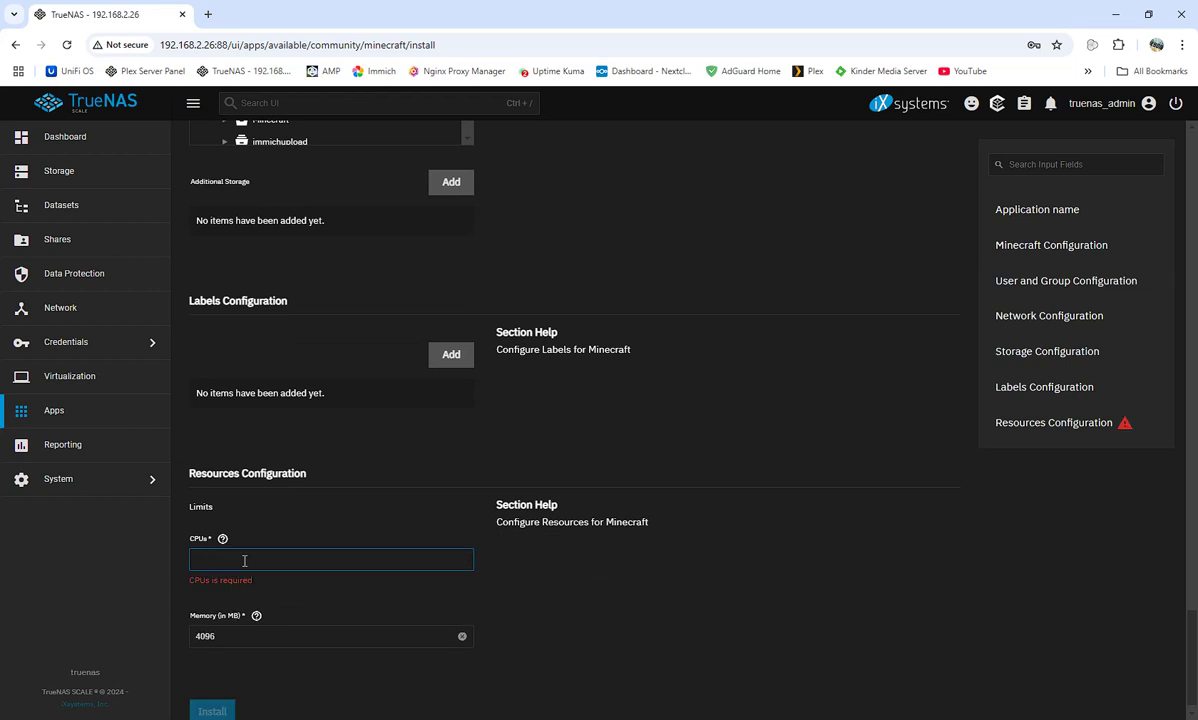
{"action": "type", "text": "14"}
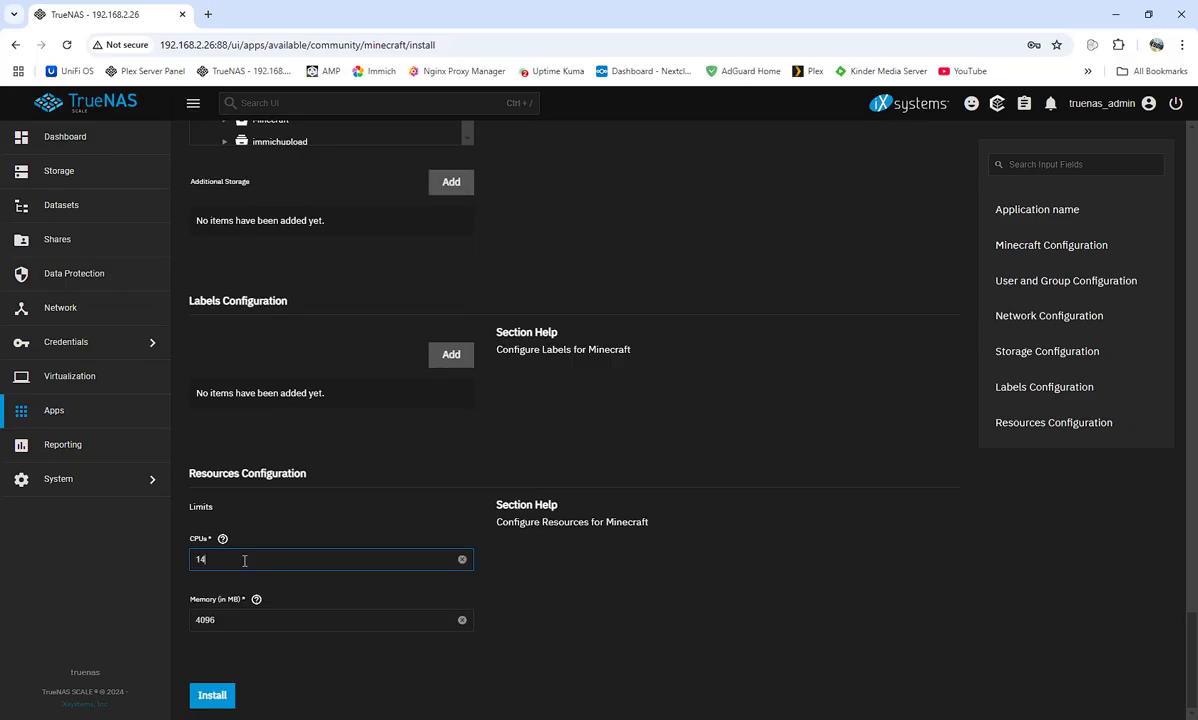
{"action": "key", "text": "BackSpace"}
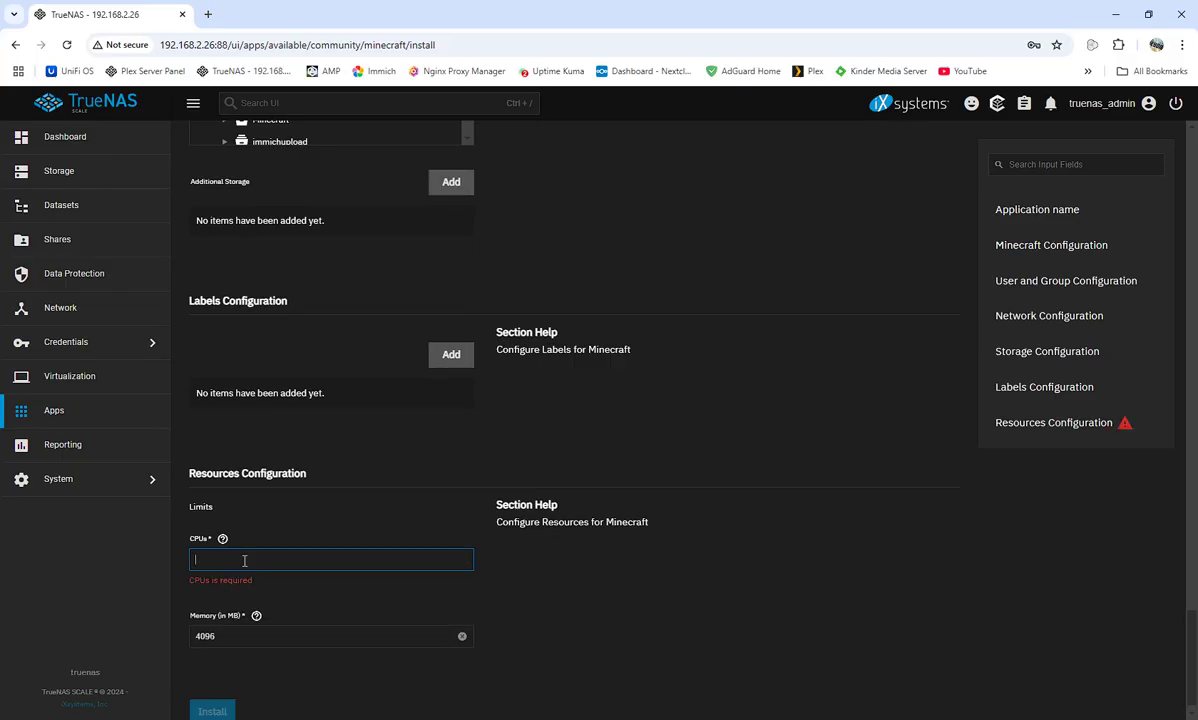
{"action": "type", "text": "1"}
{"action": "key", "text": "BackSpace"}
{"action": "key", "text": "BackSpace"}
Step: Start the stopped minecraft app from the installed applications and check its deployment status
{"action": "left_click", "coordinate": [63, 414]}
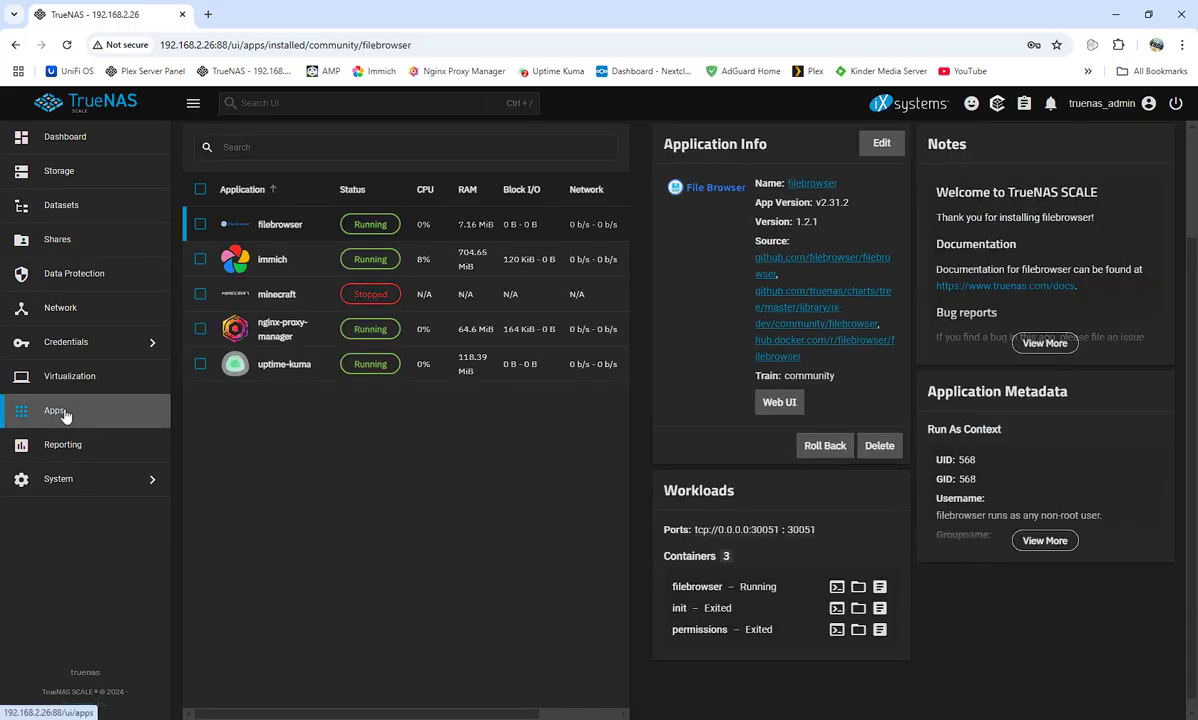
{"action": "left_click", "coordinate": [283, 296]}
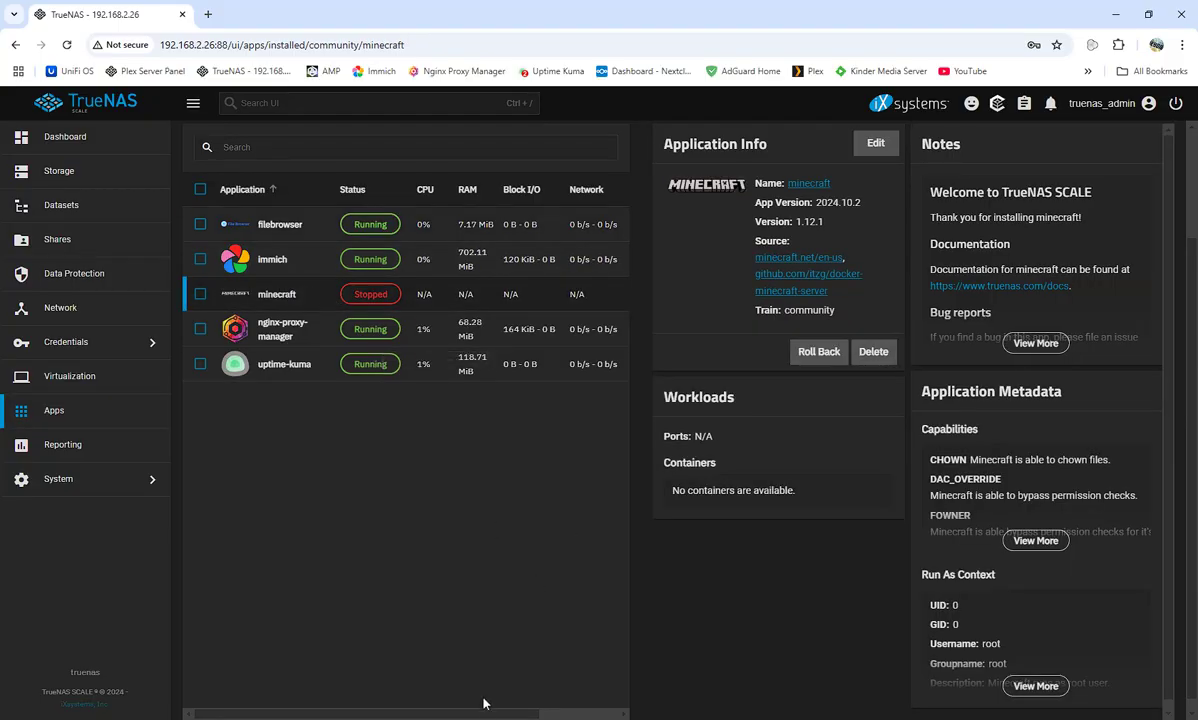
{"action": "left_click_drag", "start_coordinate": [483, 713], "coordinate": [568, 713]}
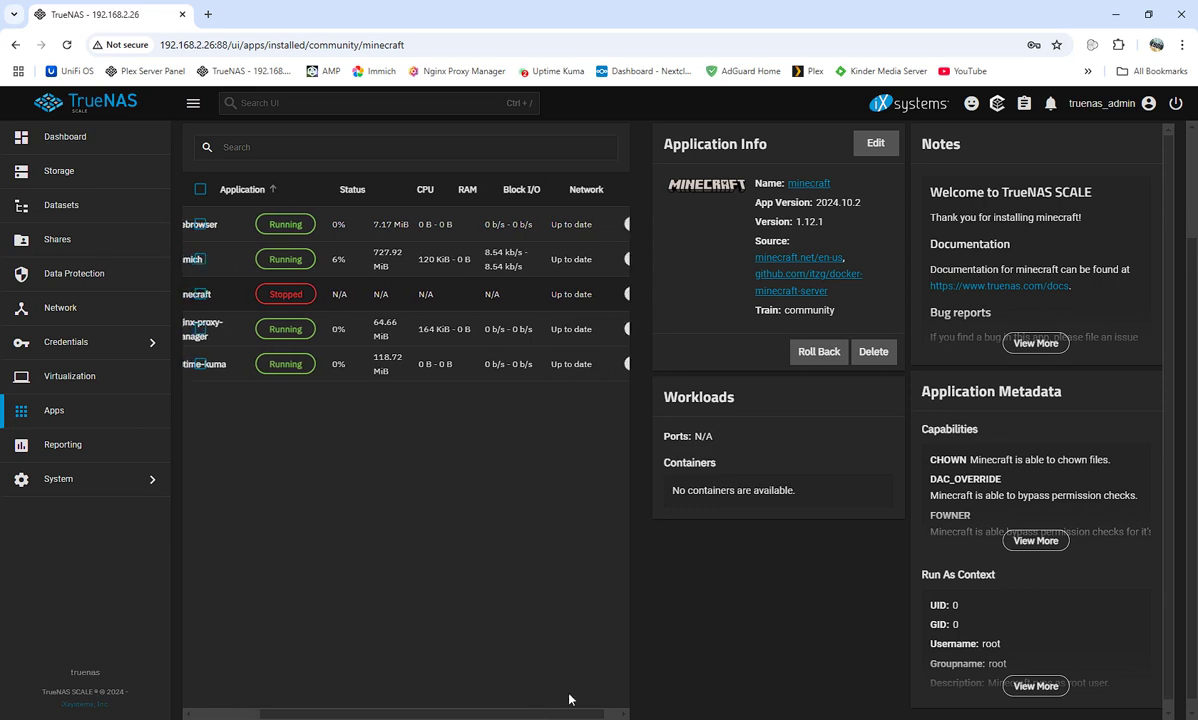
{"action": "left_click", "coordinate": [628, 294]}
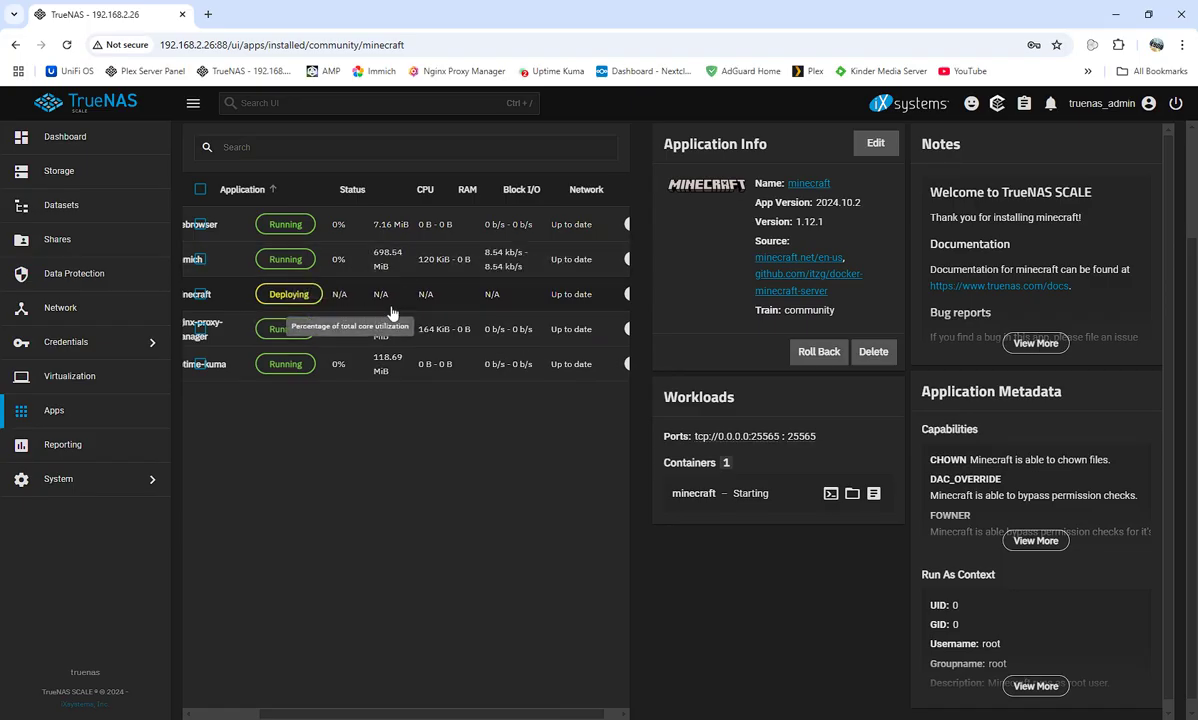
{"action": "left_click_drag", "start_coordinate": [552, 716], "coordinate": [495, 714]}
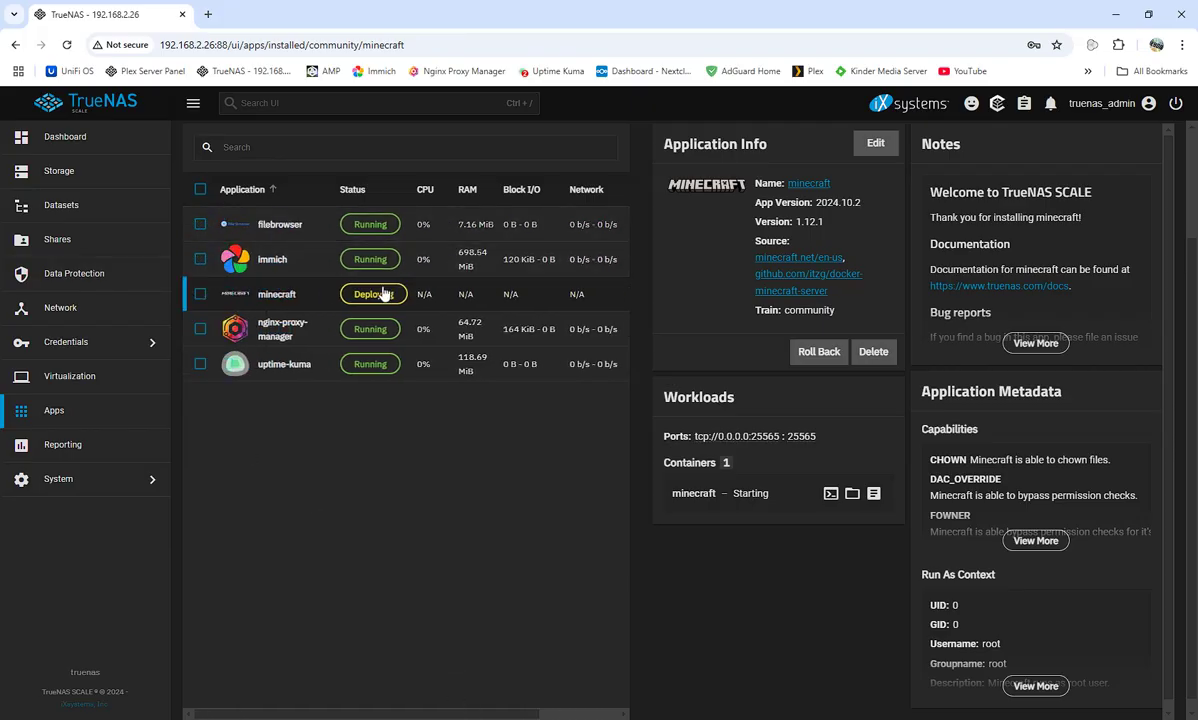
{"action": "mouse_move", "coordinate": [380, 295]}
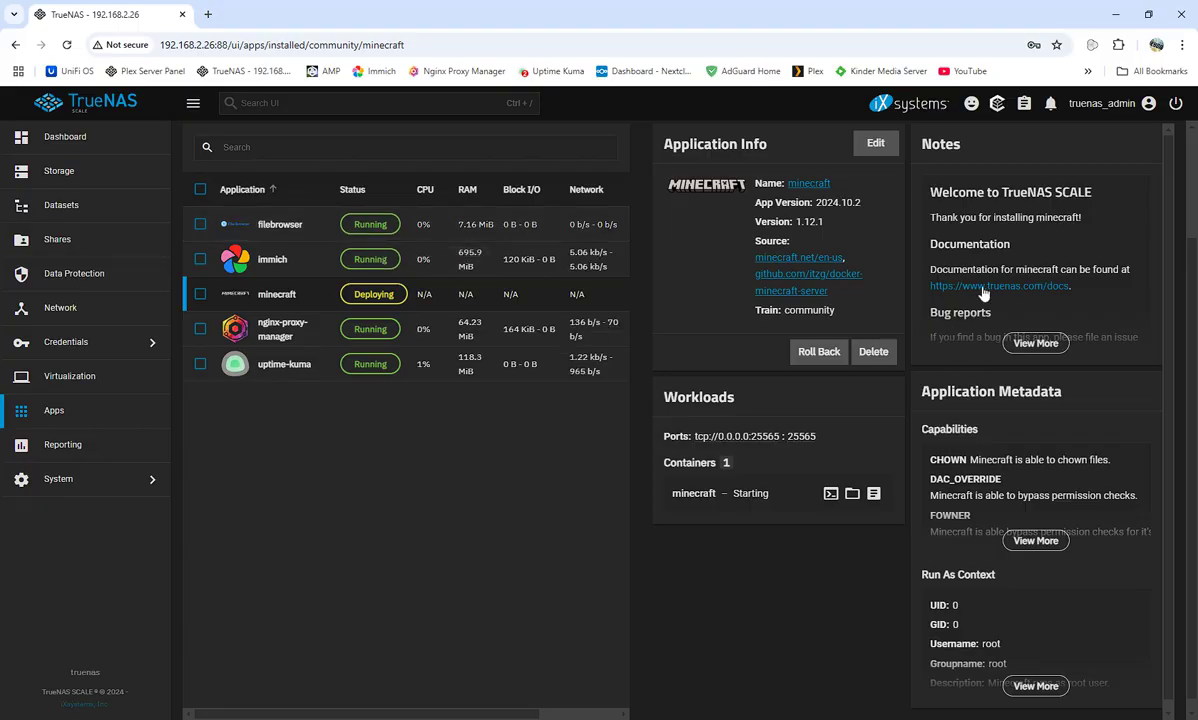
{"action": "scroll", "coordinate": [300, 550], "scroll_direction": "up", "scroll_amount": 2}
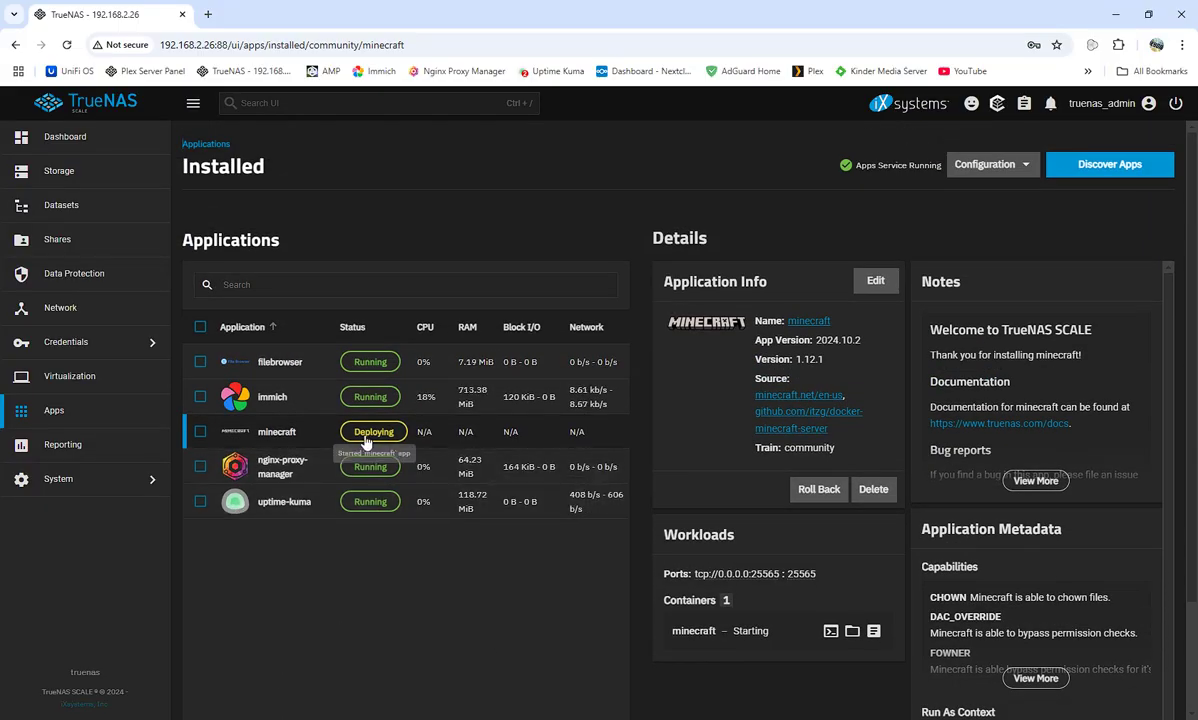
Step: Search the available apps for File Browser and open the install form for another instance
{"action": "left_click", "coordinate": [1080, 183]}
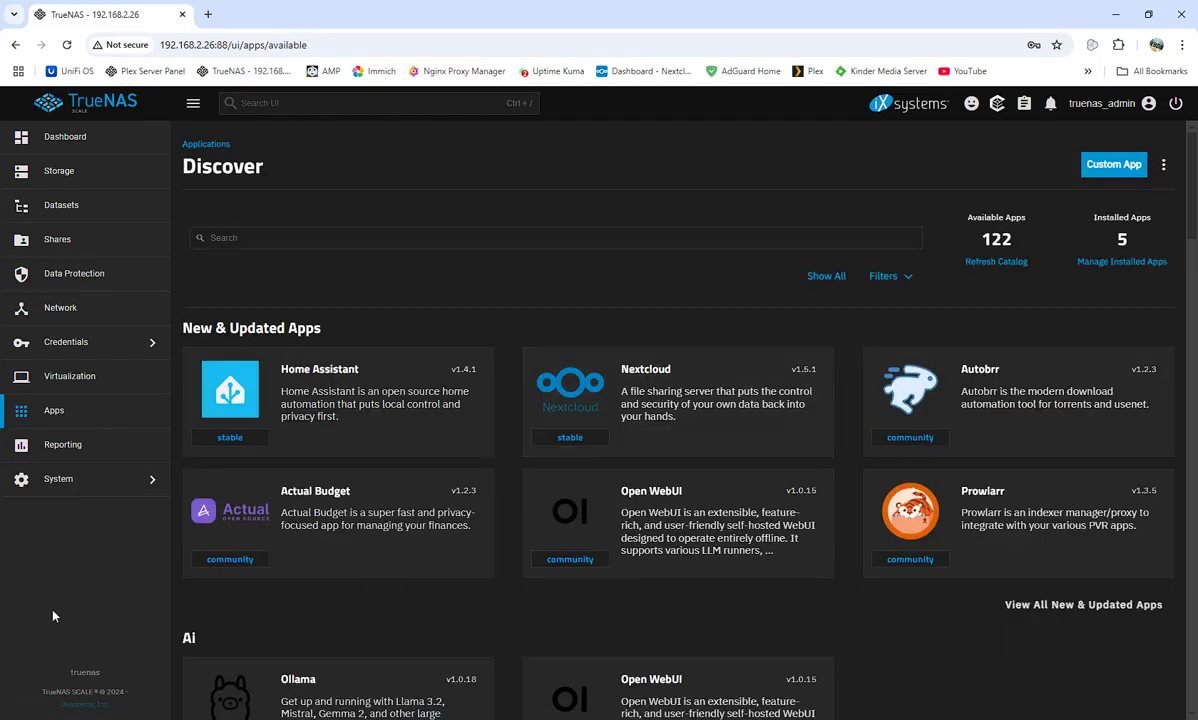
{"action": "left_click", "coordinate": [266, 237]}
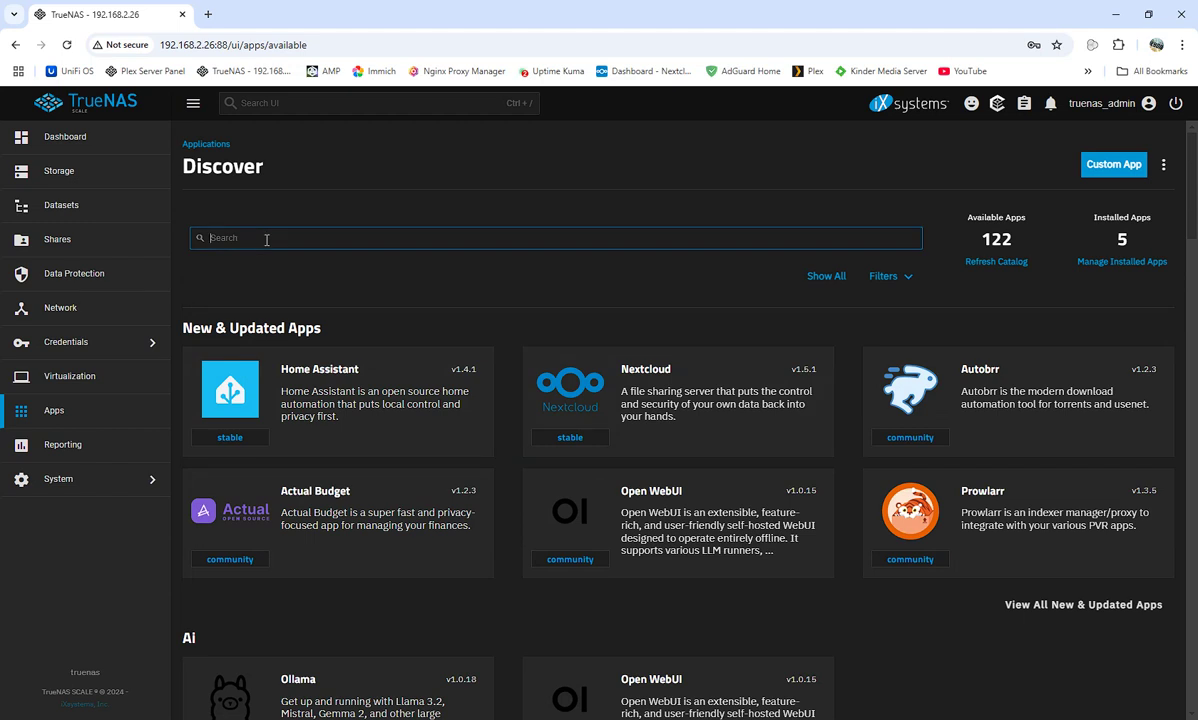
{"action": "type", "text": "file"}
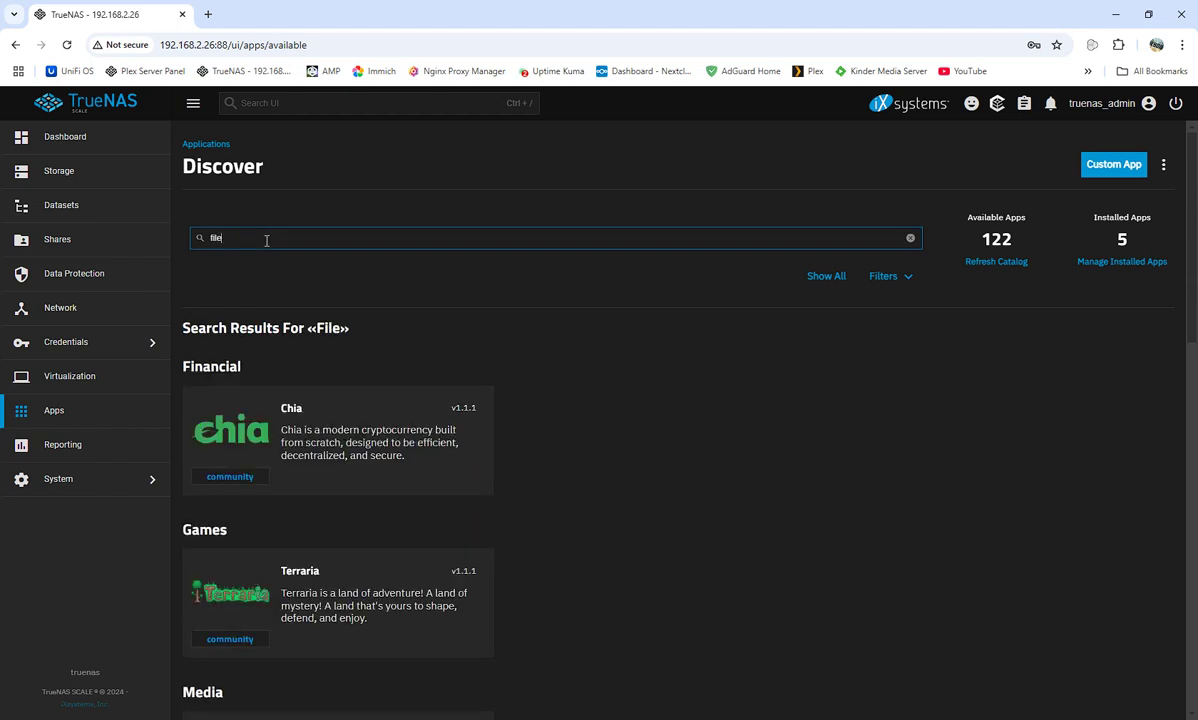
{"action": "type", "text": " br"}
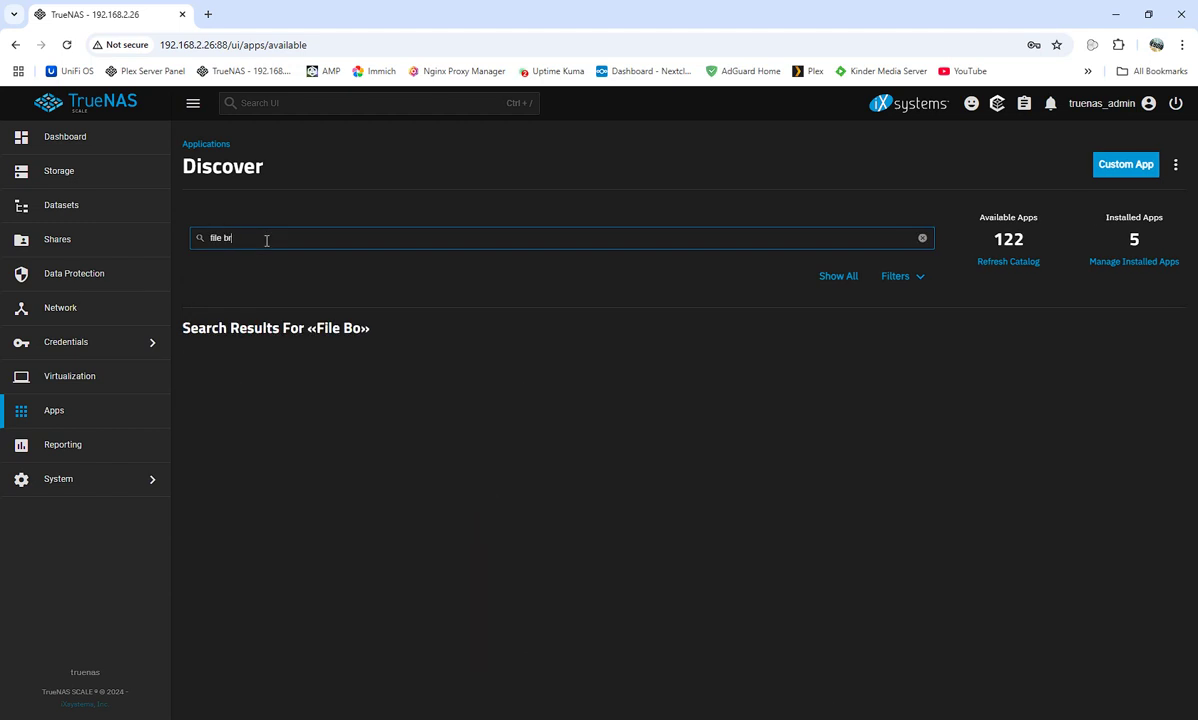
{"action": "left_click", "coordinate": [316, 447]}
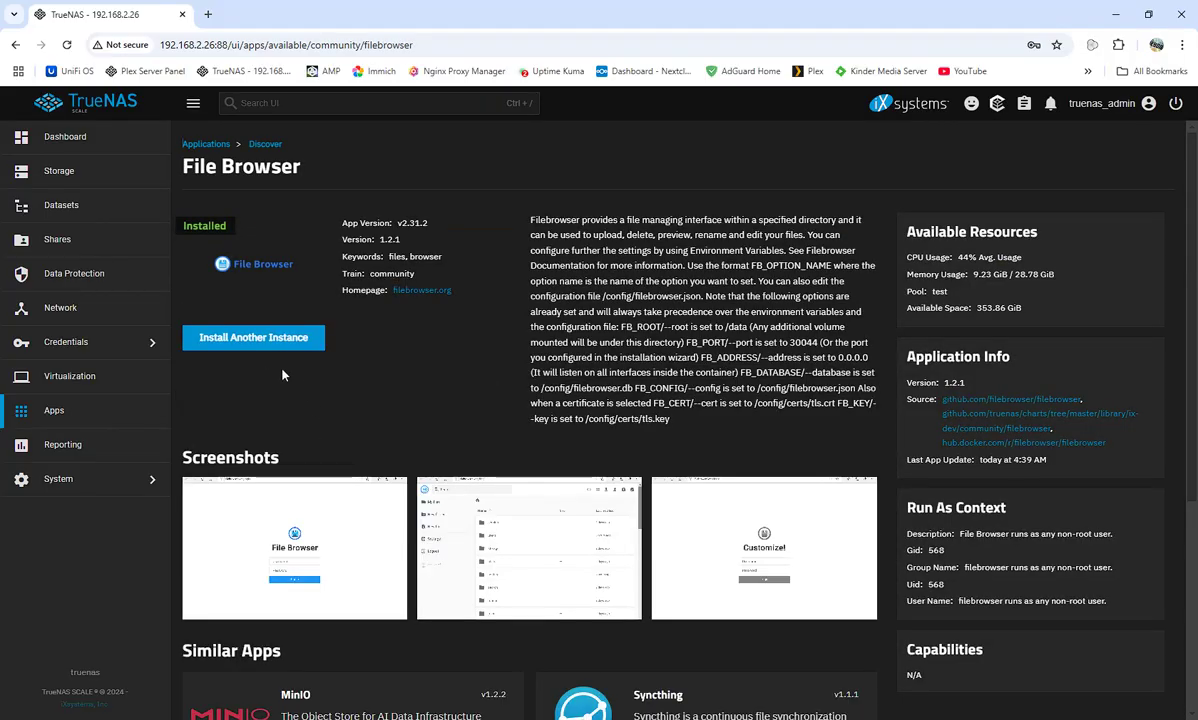
{"action": "left_click", "coordinate": [226, 338]}
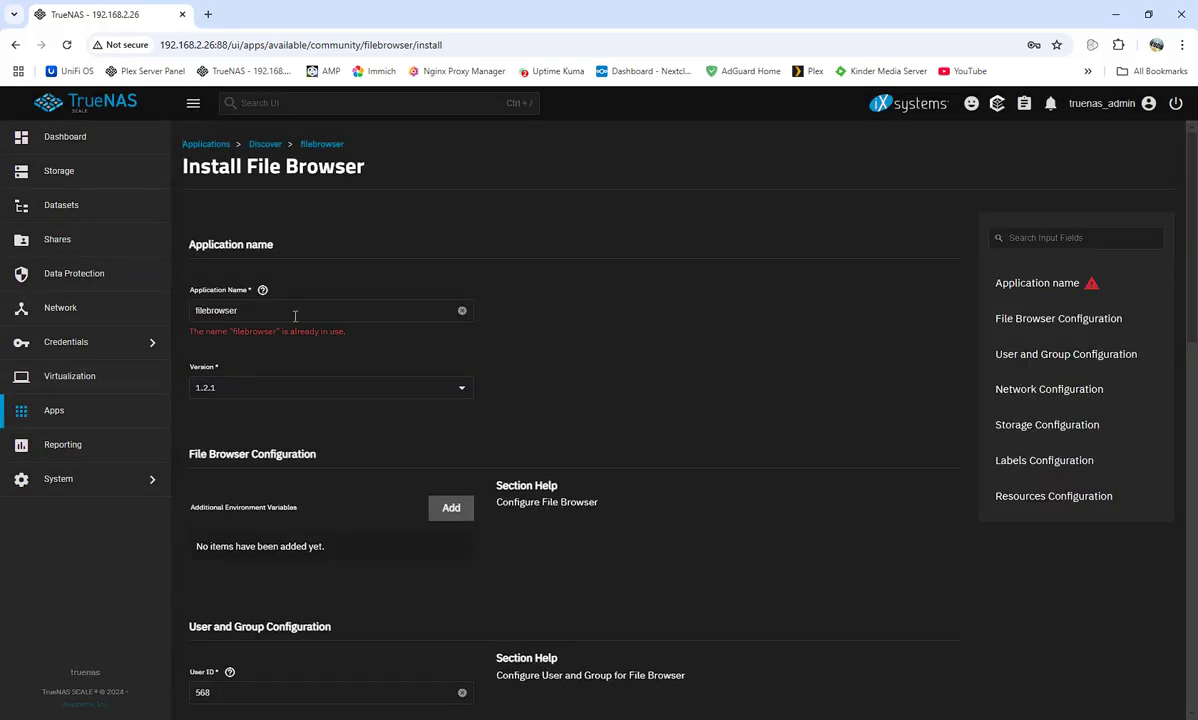
Step: Try setting File Browser's config storage to Host Path at /mnt/test in the install form, and review the remaining sections
{"action": "scroll", "coordinate": [271, 321], "scroll_direction": "down", "scroll_amount": 1}
{"action": "scroll", "coordinate": [271, 321], "scroll_direction": "down", "scroll_amount": 2}
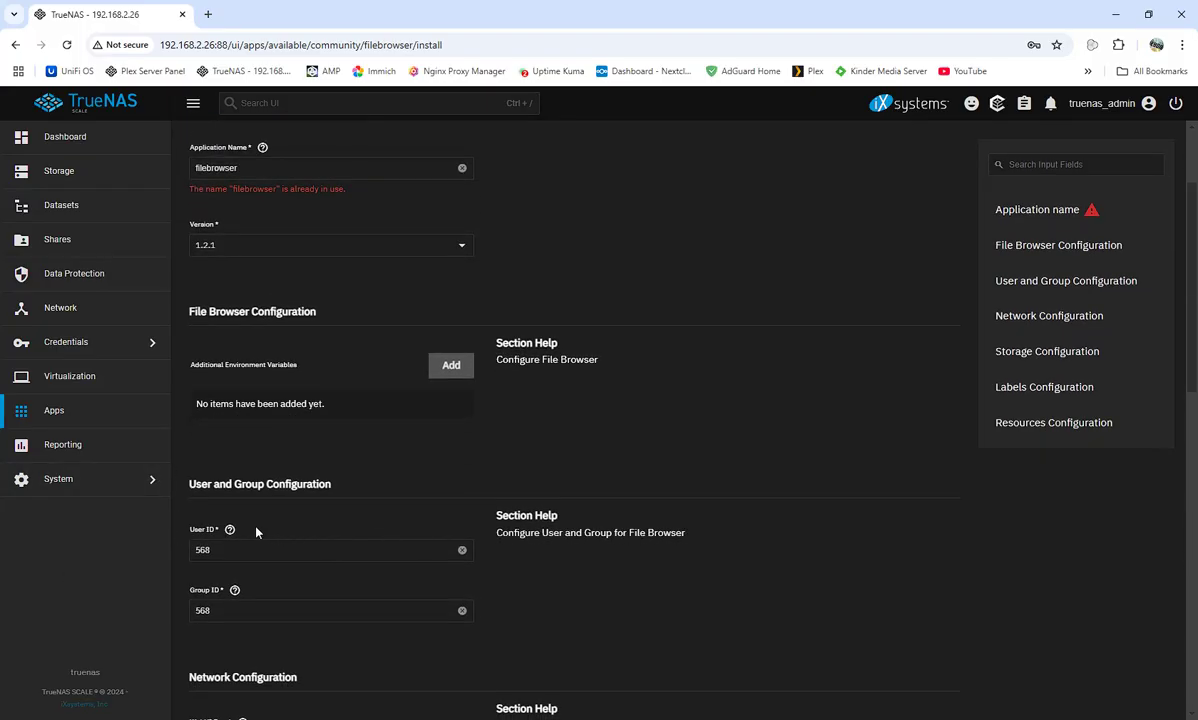
{"action": "scroll", "coordinate": [238, 627], "scroll_direction": "down", "scroll_amount": 4}
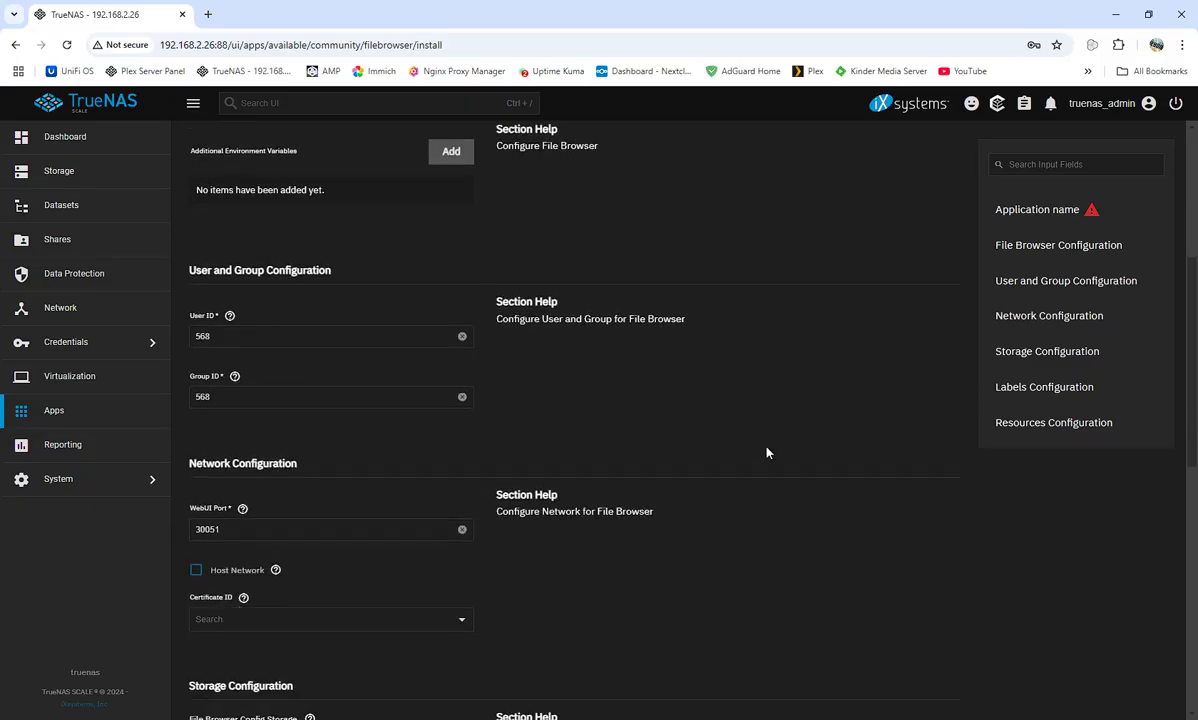
{"action": "scroll", "coordinate": [541, 378], "scroll_direction": "down", "scroll_amount": 3}
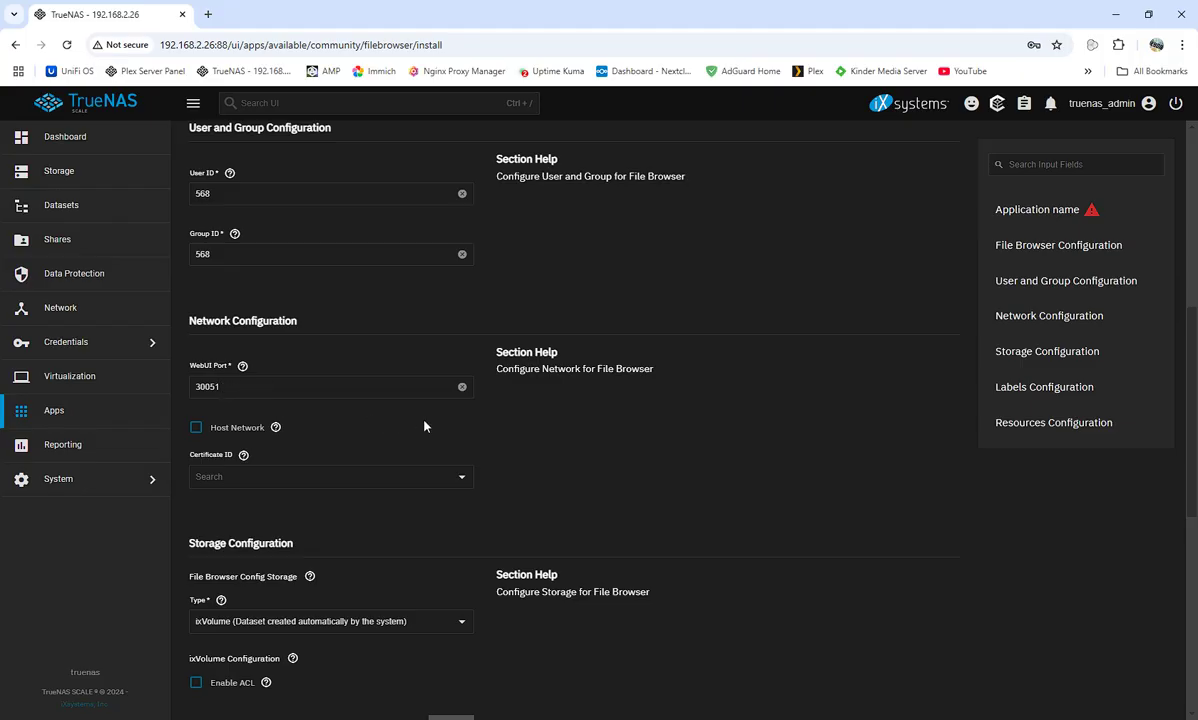
{"action": "scroll", "coordinate": [424, 426], "scroll_direction": "down", "scroll_amount": 3}
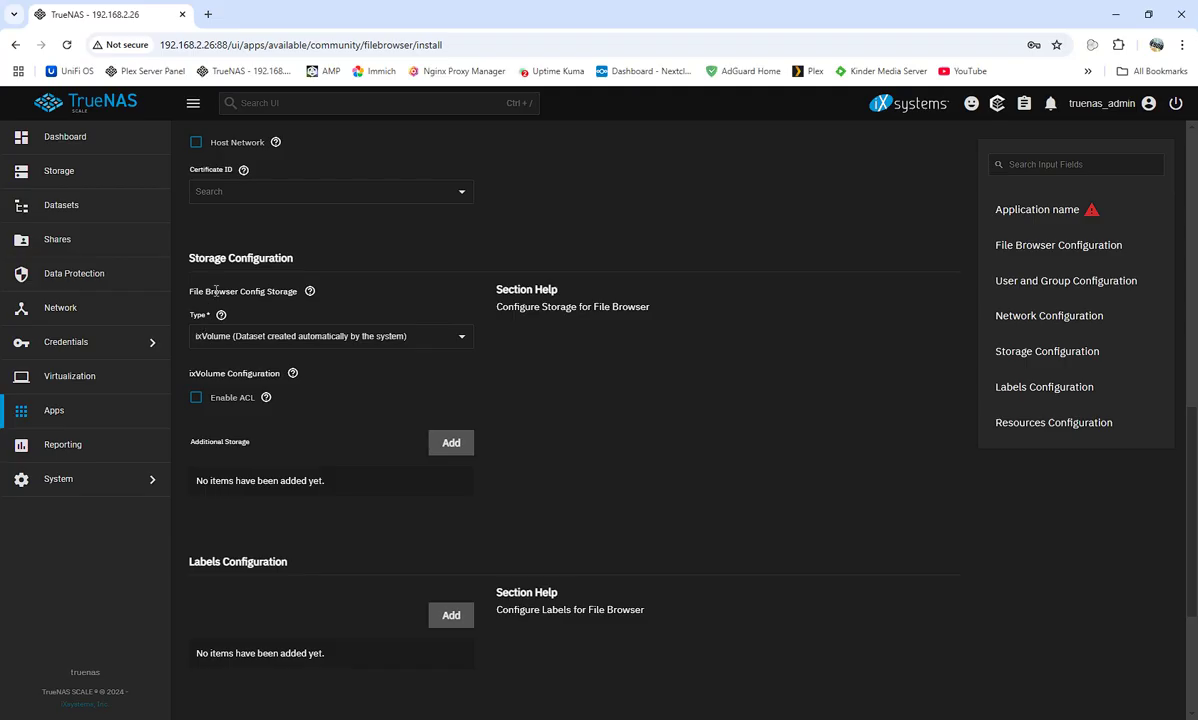
{"action": "left_click", "coordinate": [461, 340]}
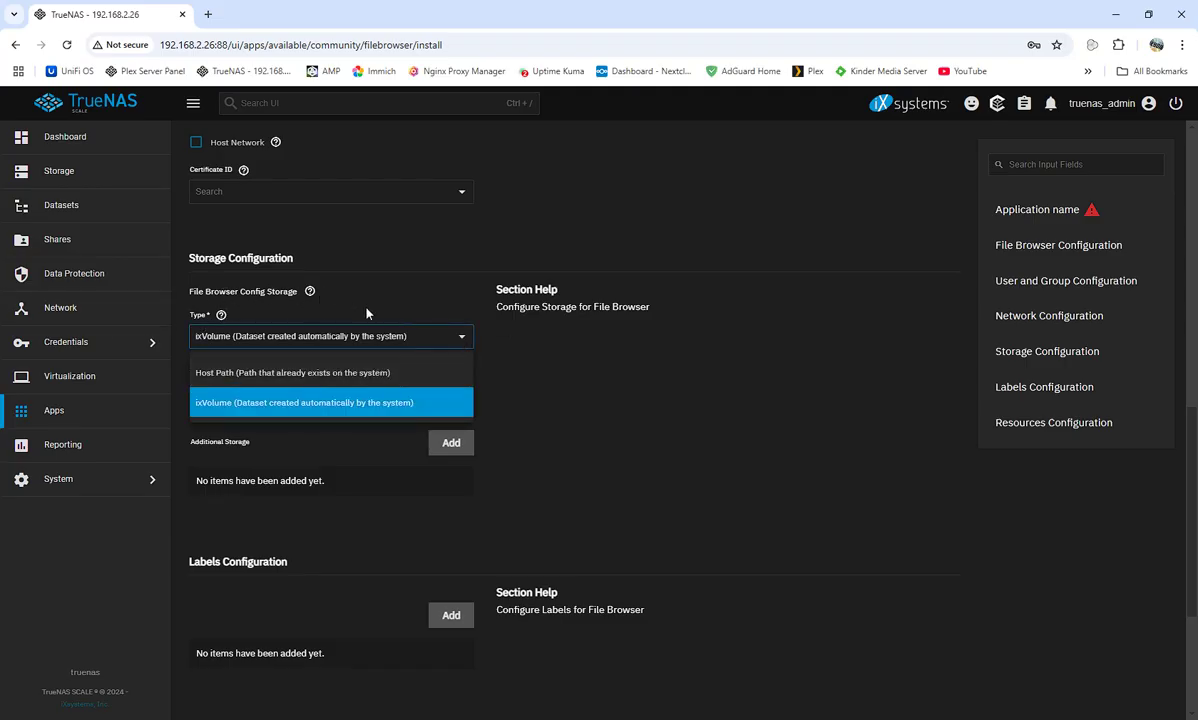
{"action": "left_click", "coordinate": [360, 370]}
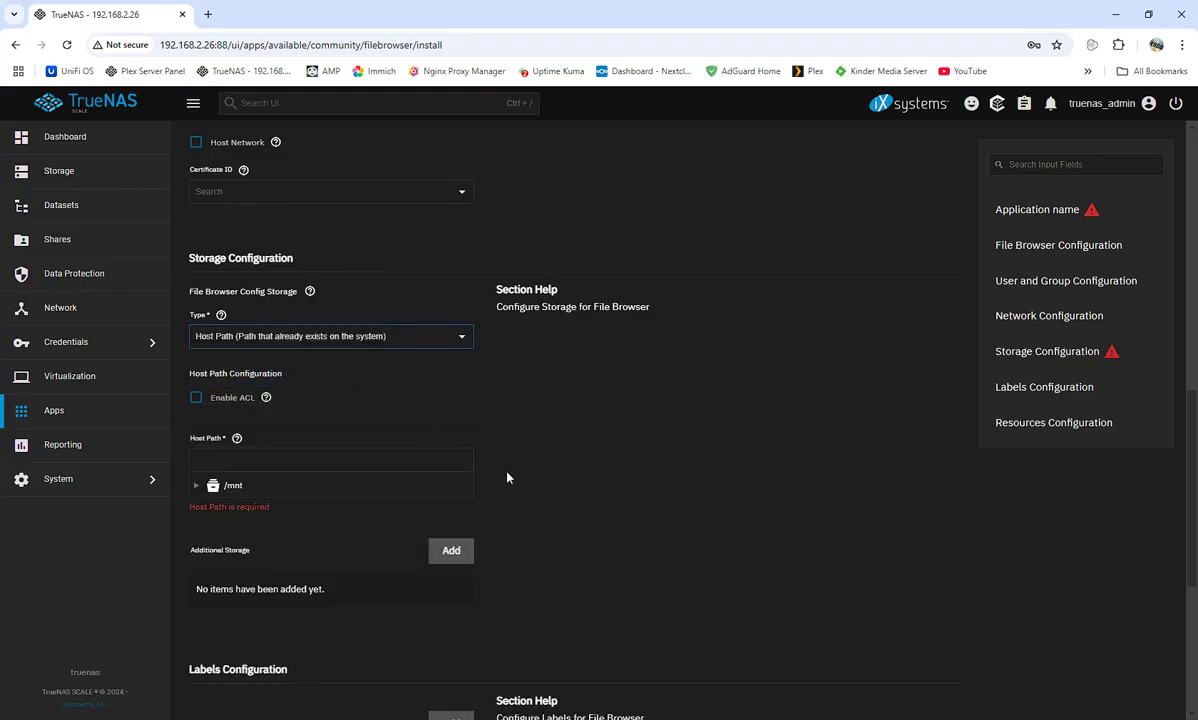
{"action": "left_click", "coordinate": [198, 487]}
{"action": "left_click", "coordinate": [246, 508]}
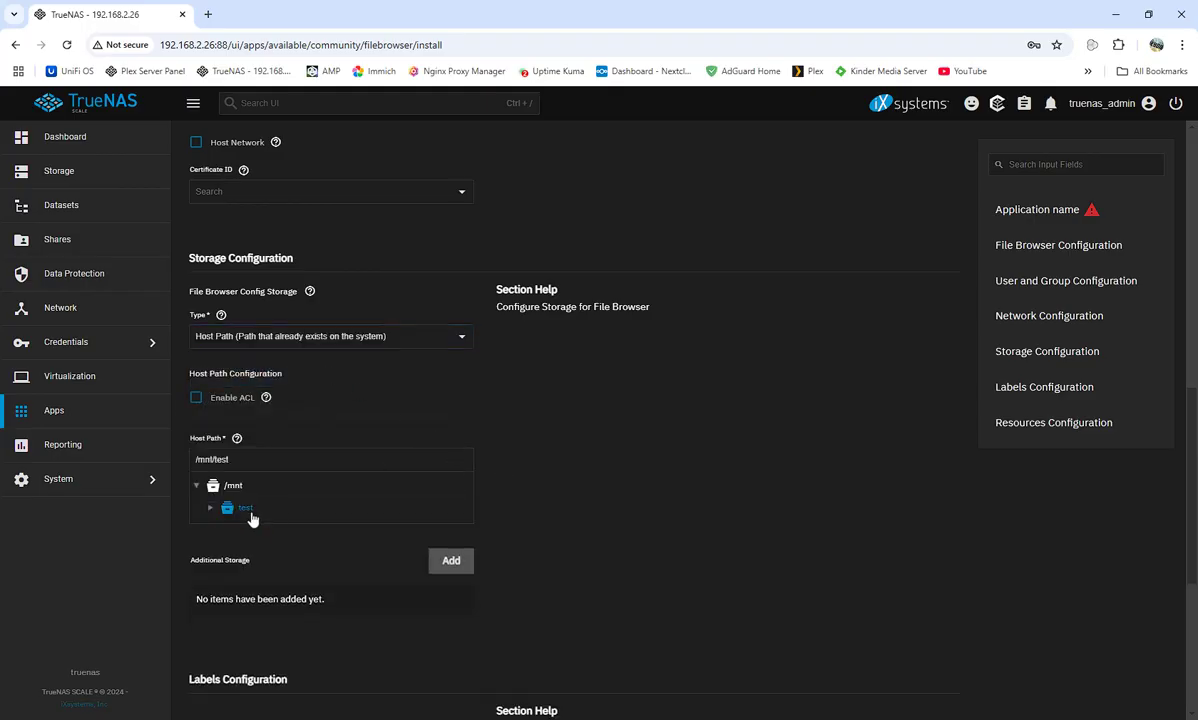
{"action": "scroll", "coordinate": [825, 521], "scroll_direction": "down", "scroll_amount": 3}
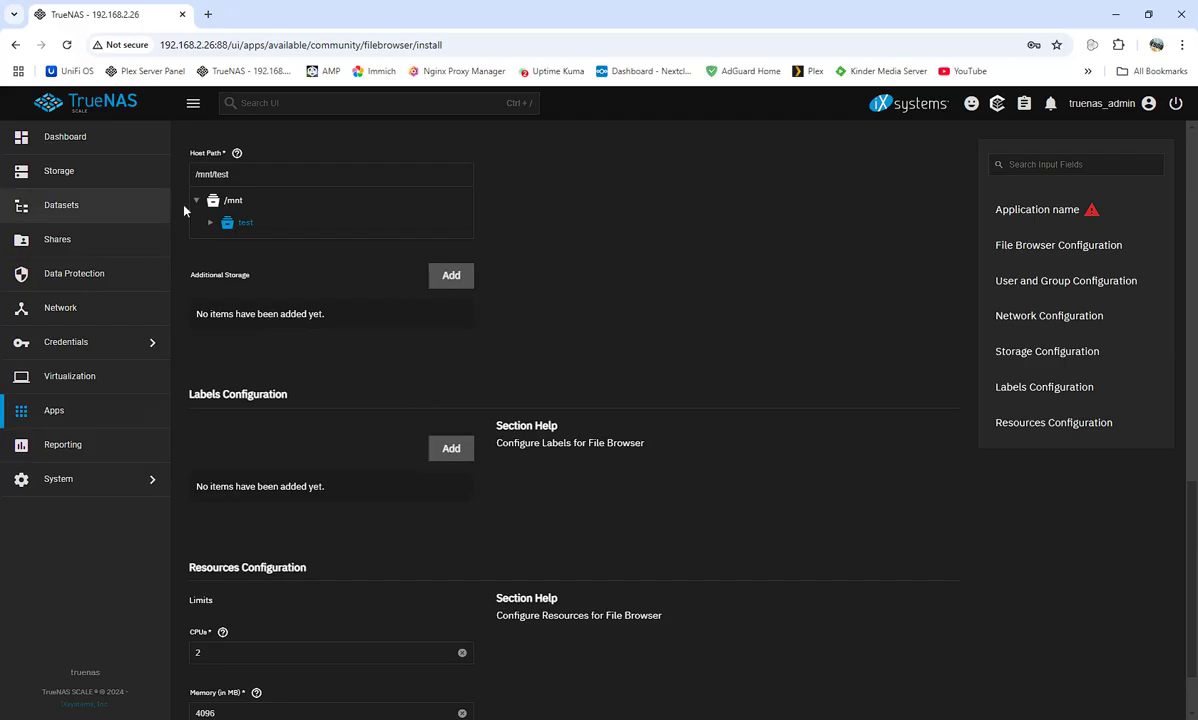
{"action": "scroll", "coordinate": [420, 400], "scroll_direction": "down", "scroll_amount": 1}
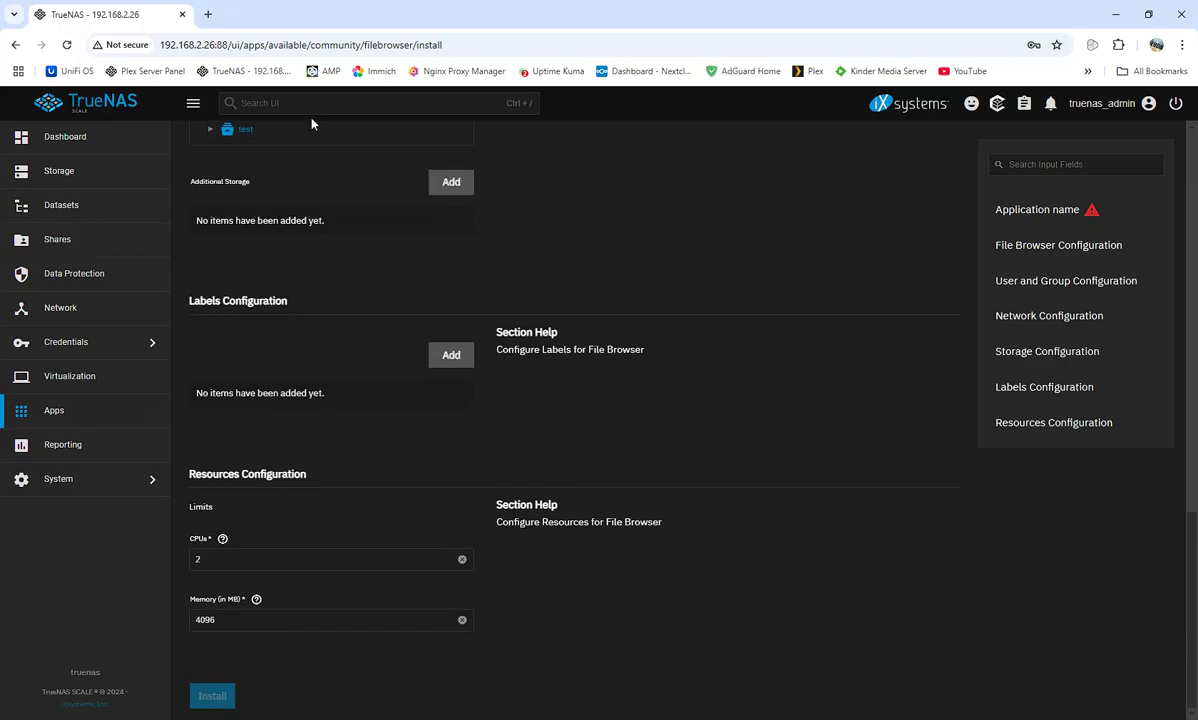
Step: Open the installed filebrowser app for editing and review its config storage and additional storage settings
{"action": "left_click", "coordinate": [52, 412]}
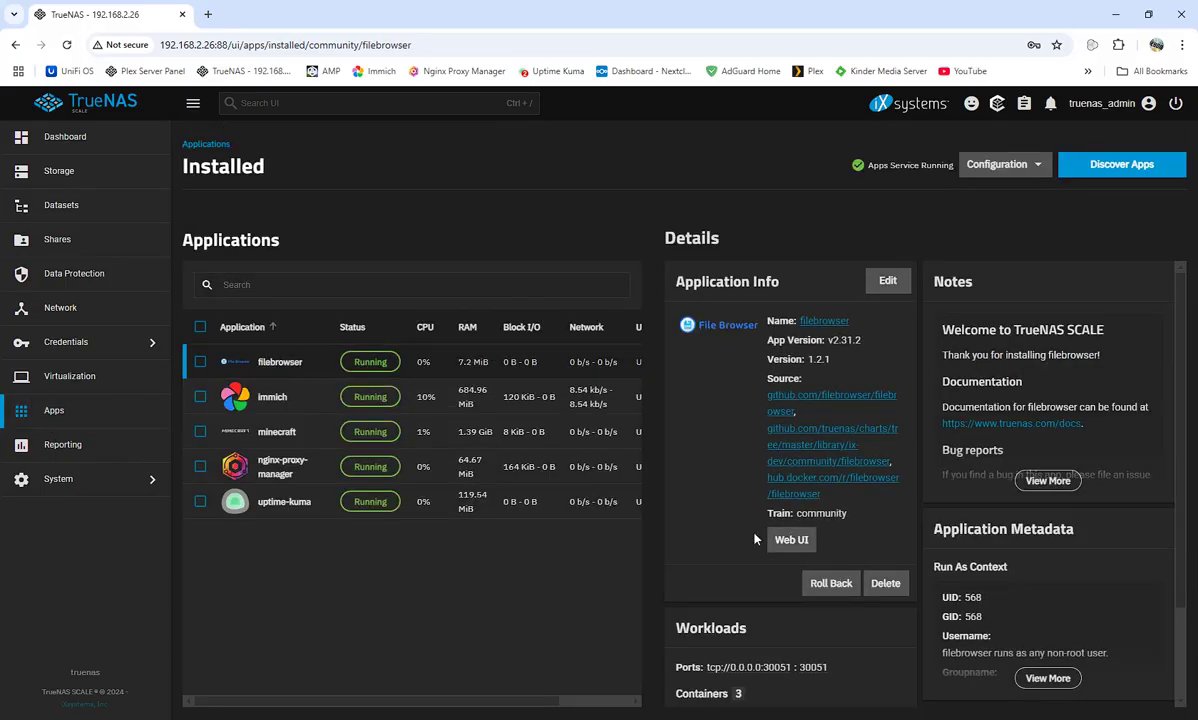
{"action": "left_click", "coordinate": [888, 284]}
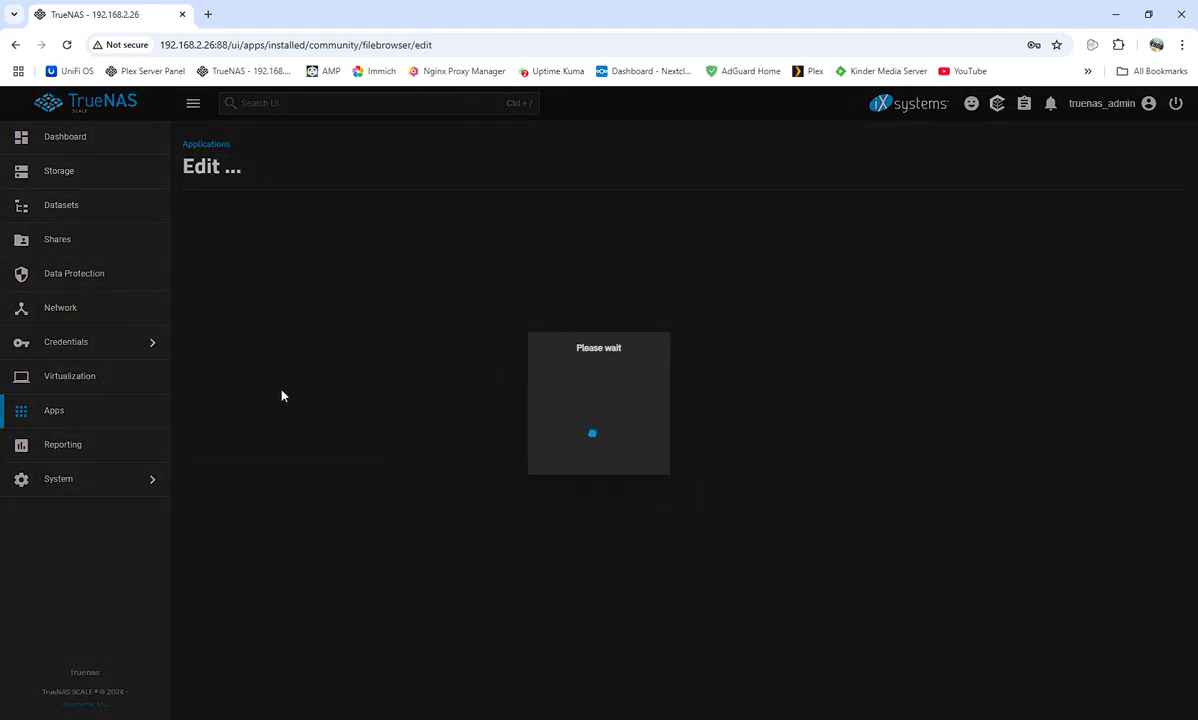
{"action": "scroll", "coordinate": [340, 395], "scroll_direction": "down", "scroll_amount": 7}
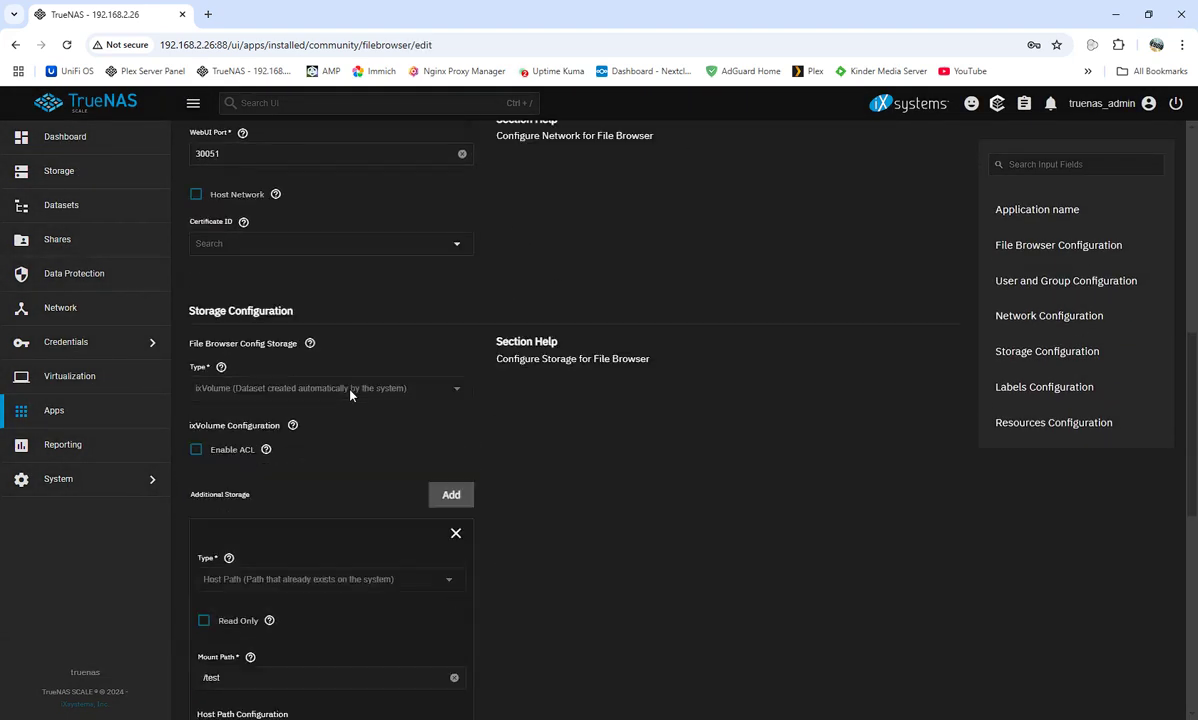
{"action": "scroll", "coordinate": [350, 396], "scroll_direction": "down", "scroll_amount": 2}
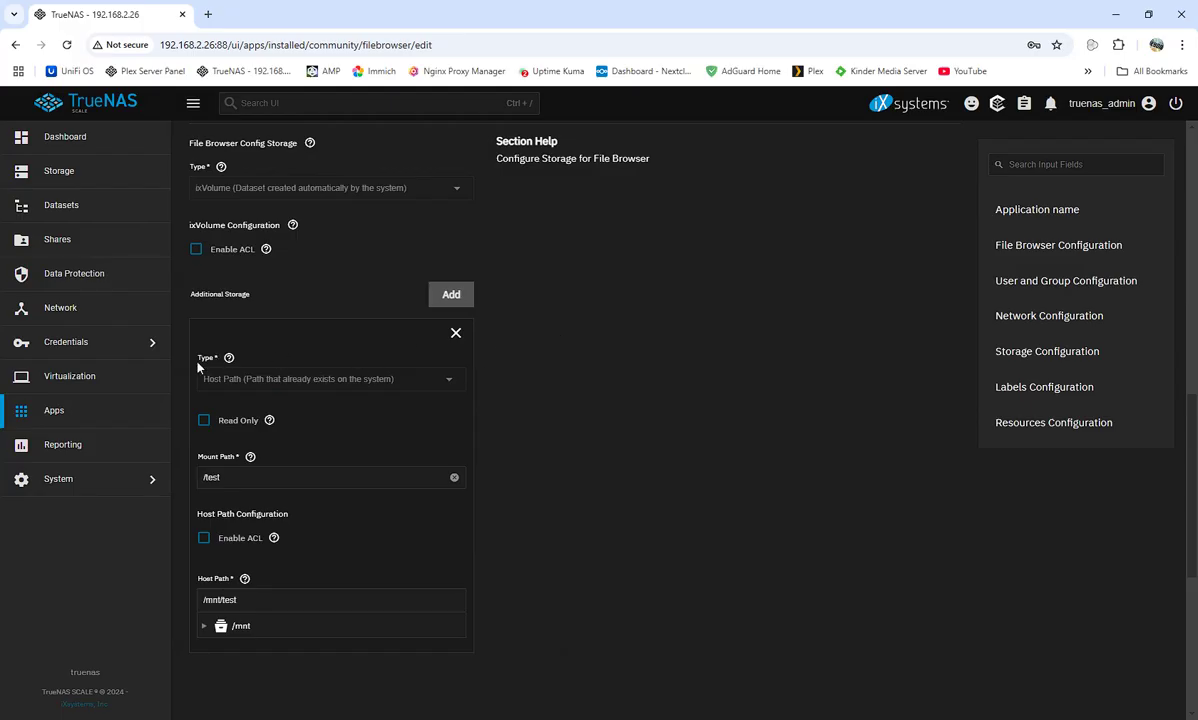
{"action": "scroll", "coordinate": [454, 410], "scroll_direction": "down", "scroll_amount": 1}
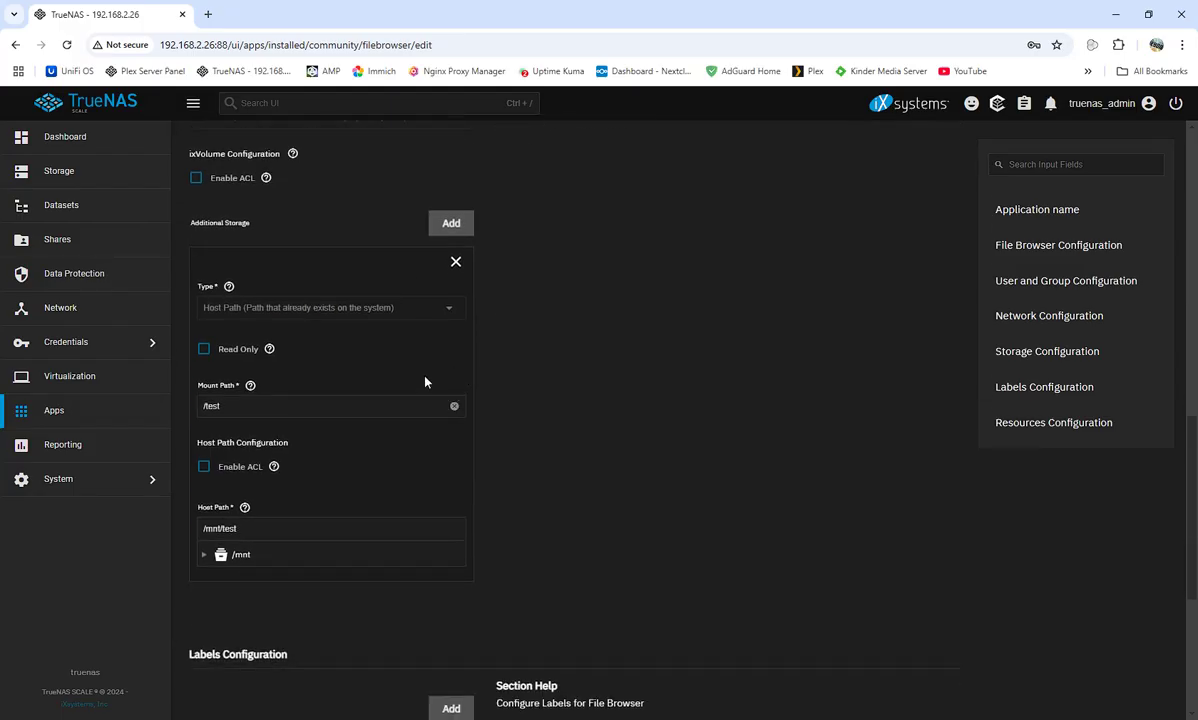
{"action": "scroll", "coordinate": [448, 398], "scroll_direction": "up", "scroll_amount": 2}
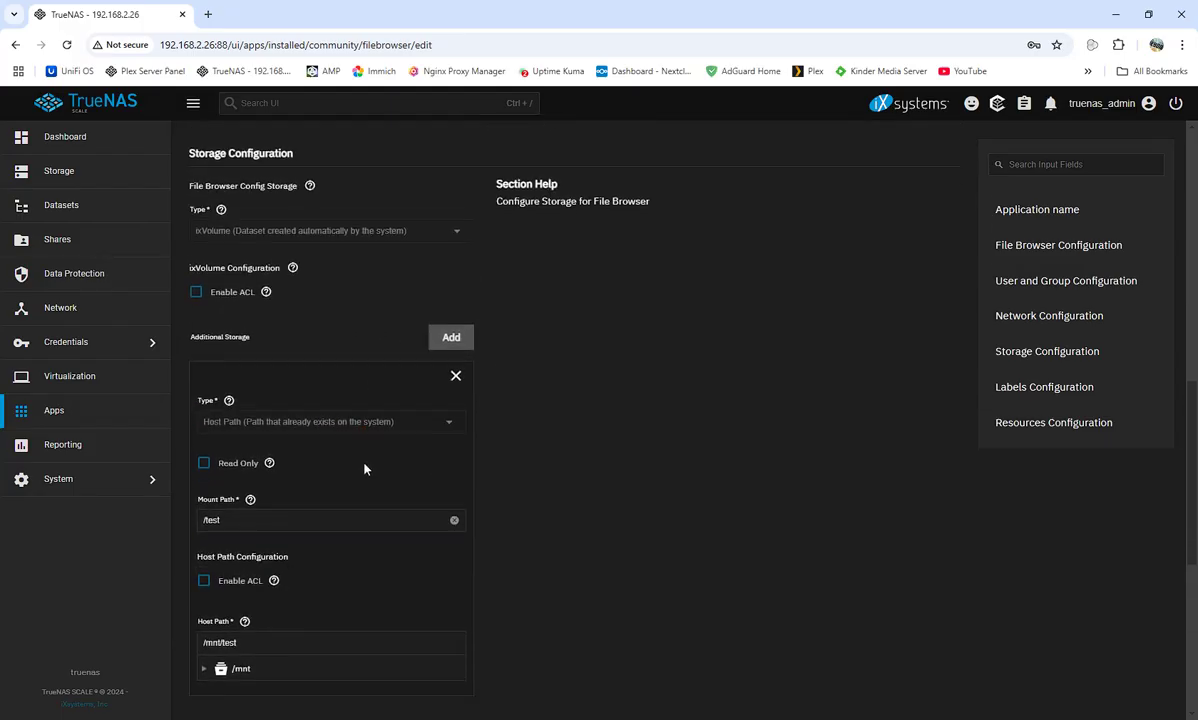
{"action": "scroll", "coordinate": [364, 468], "scroll_direction": "down", "scroll_amount": 2}
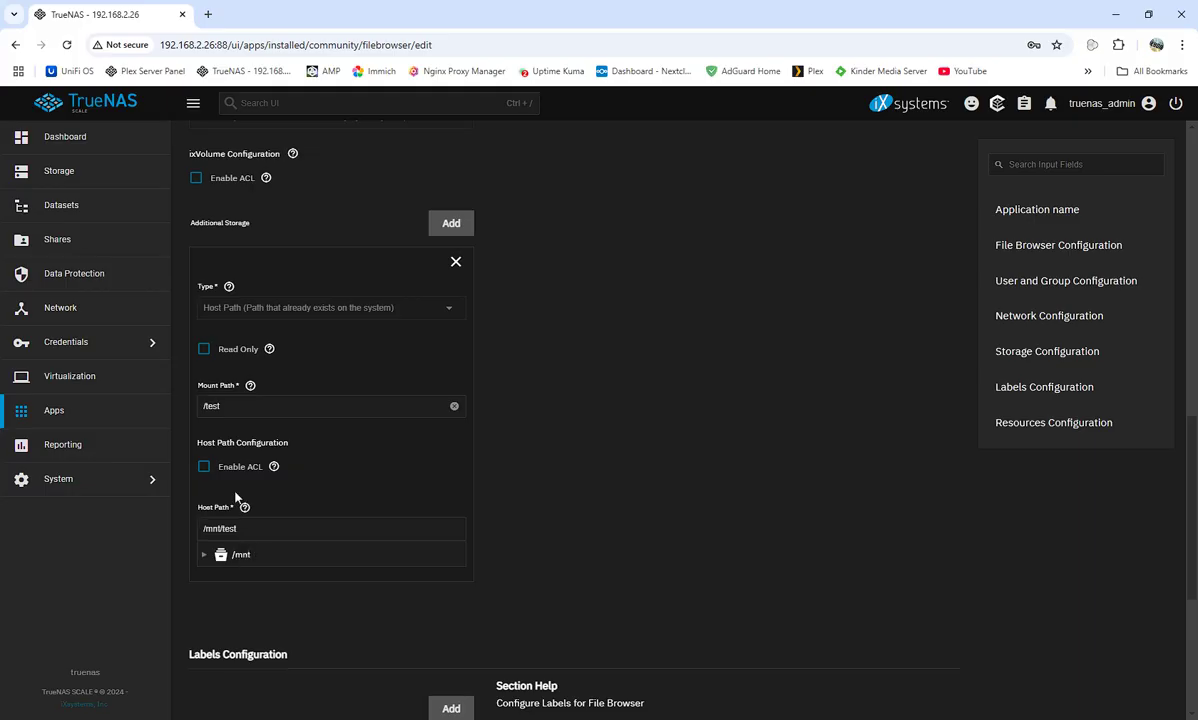
Step: Open File Browser's web UI and upload the worldguard-bukkit-7.0.13 plugin file to the test/Minecraft/plugins folder
{"action": "left_click", "coordinate": [88, 418]}
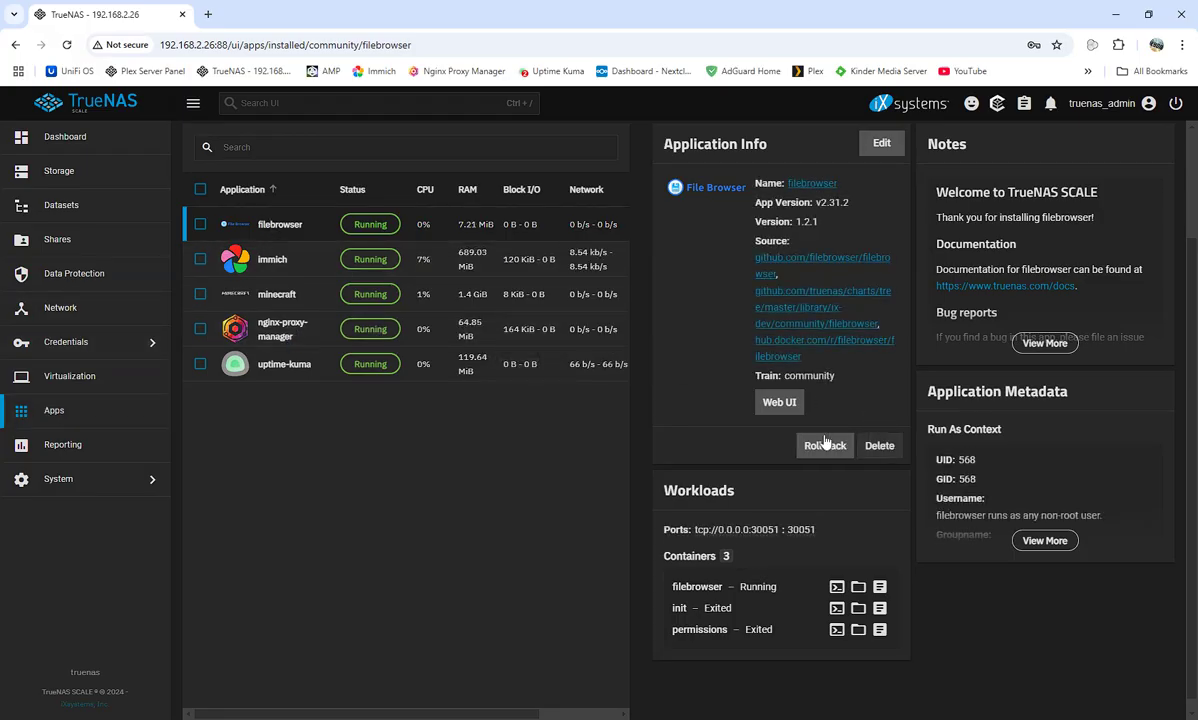
{"action": "left_click", "coordinate": [781, 401]}
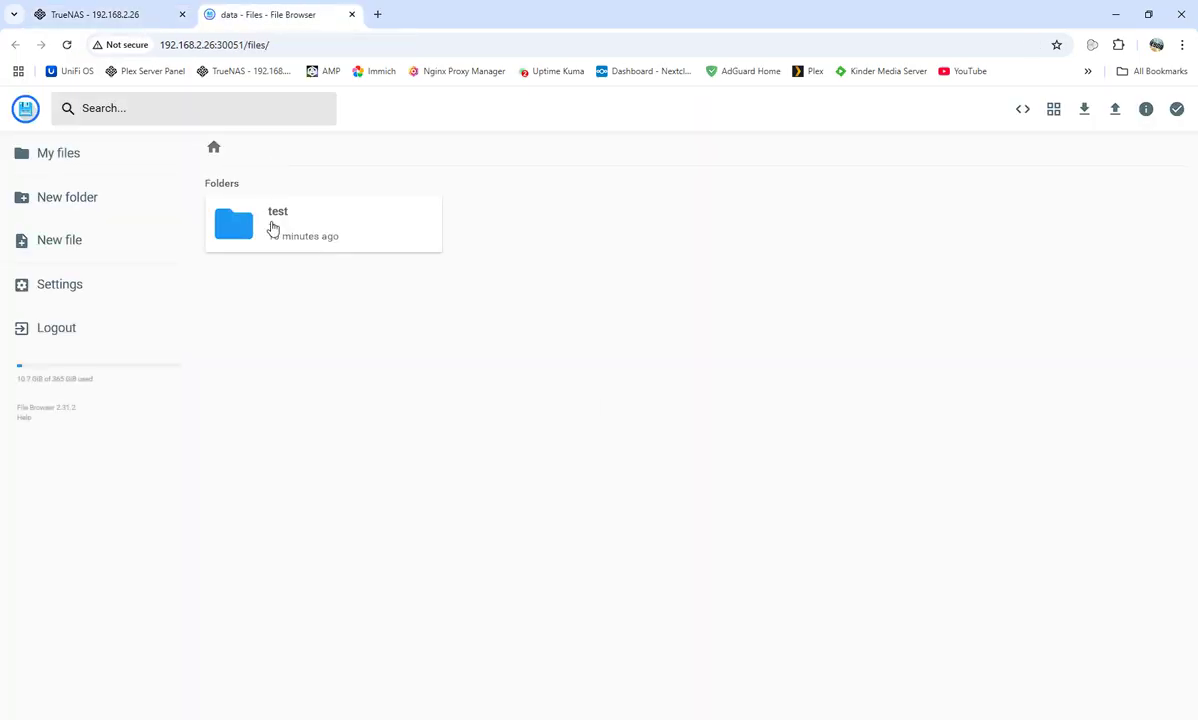
{"action": "double_click", "coordinate": [272, 228]}
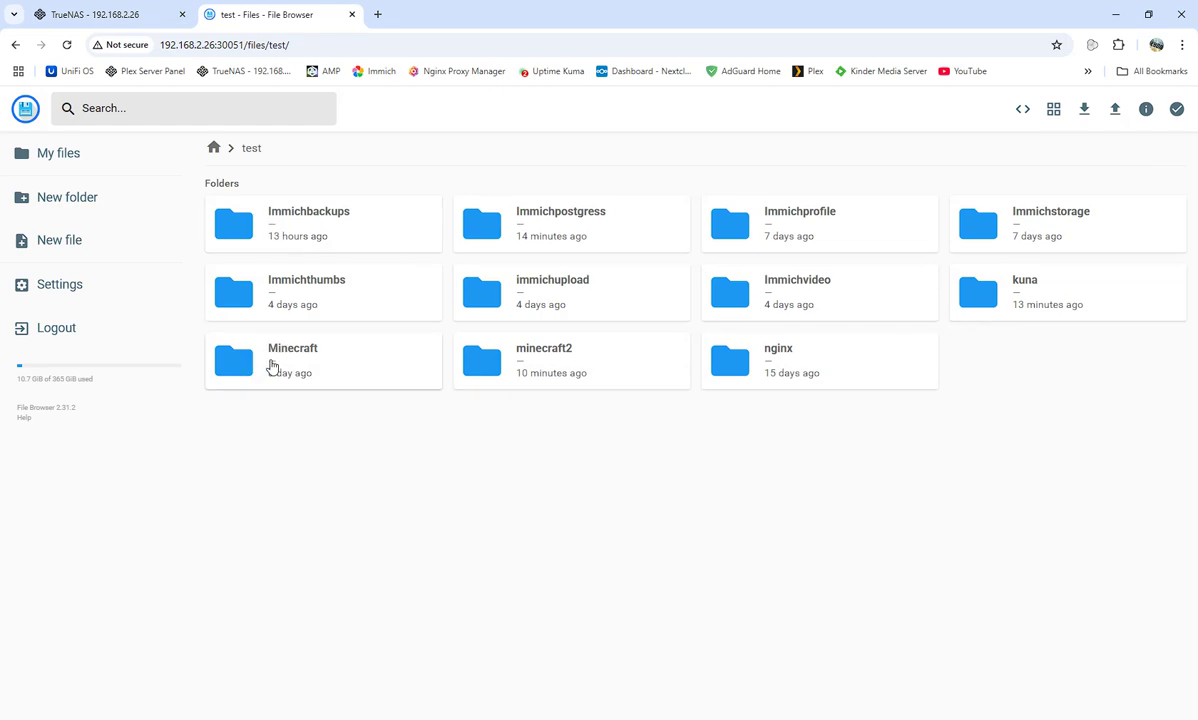
{"action": "double_click", "coordinate": [273, 364]}
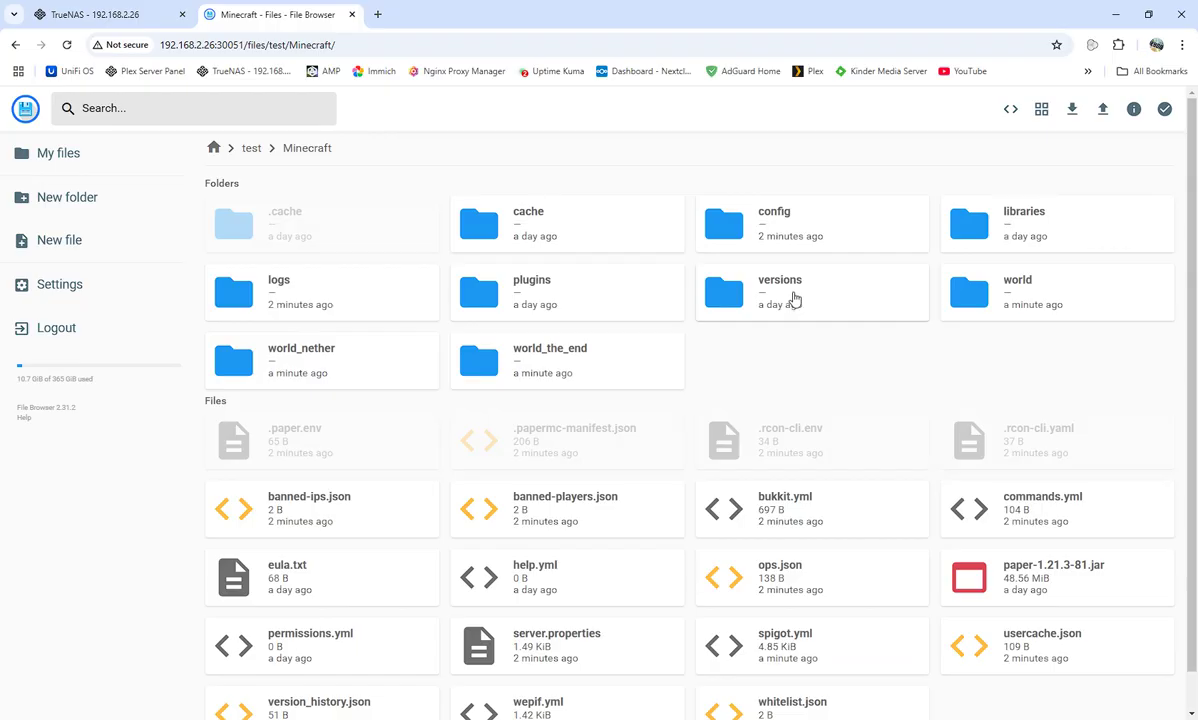
{"action": "double_click", "coordinate": [514, 289]}
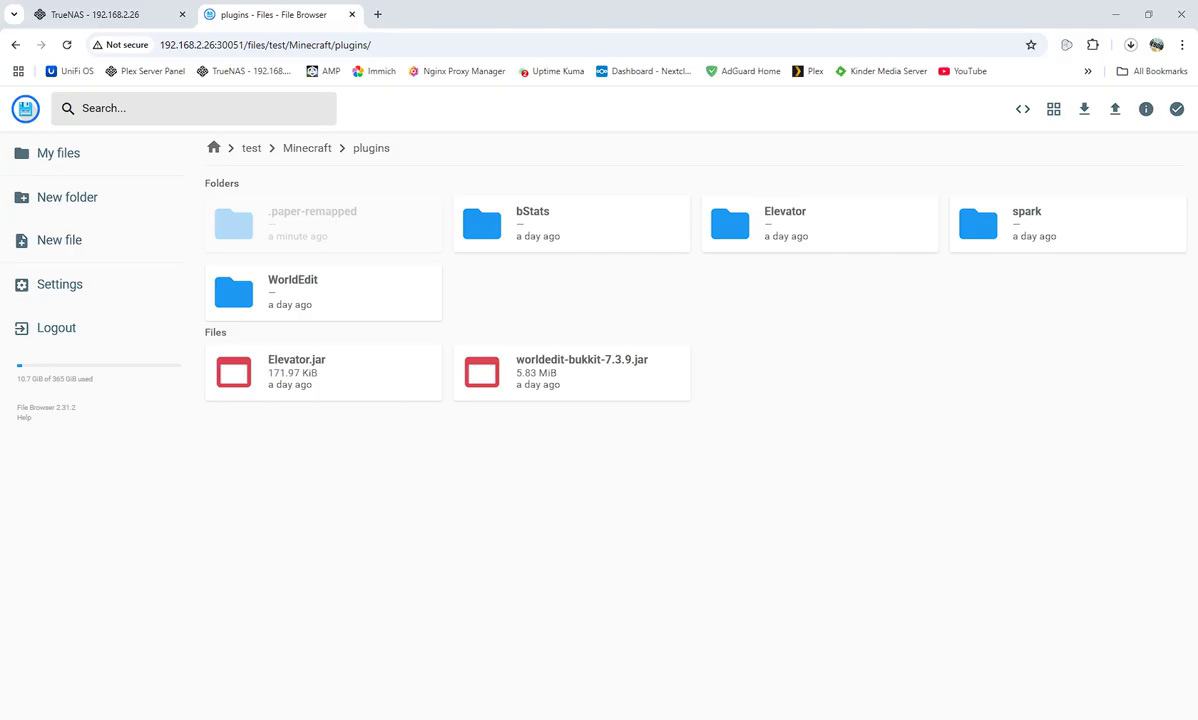
{"action": "left_click_drag", "start_coordinate": [856, 449], "coordinate": [783, 486]}
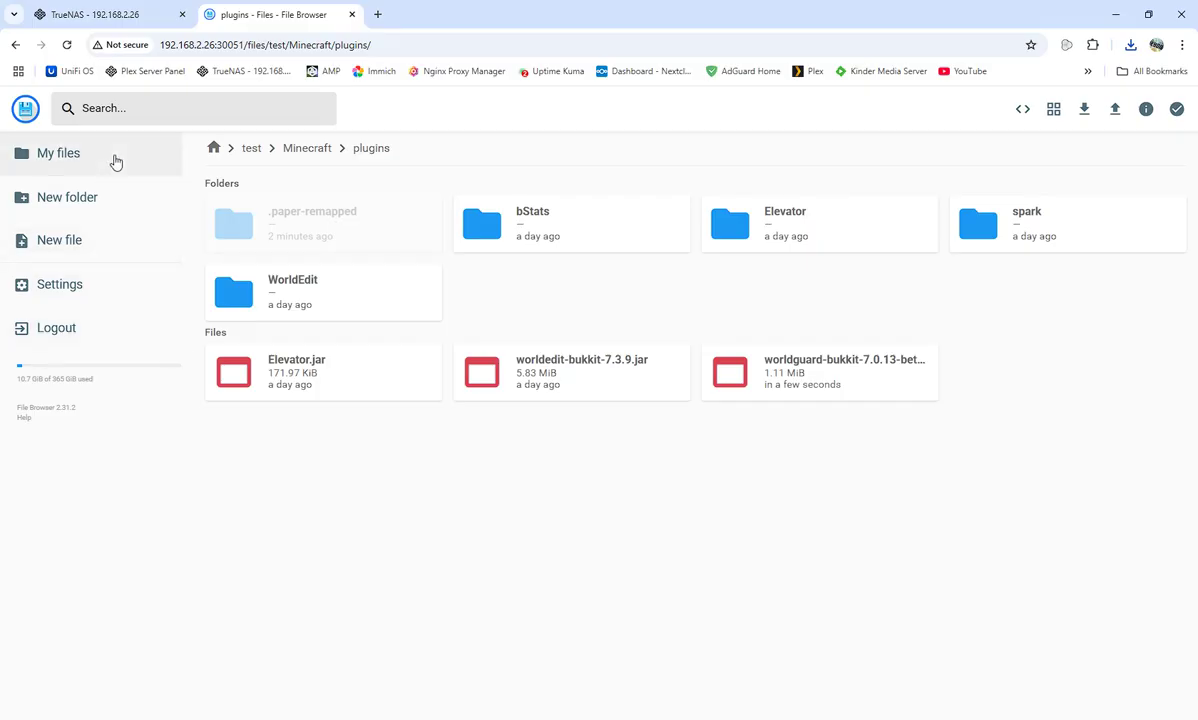
Step: Switch back to TrueNAS and restart the minecraft app by stopping it and starting it again
{"action": "left_click", "coordinate": [95, 14]}
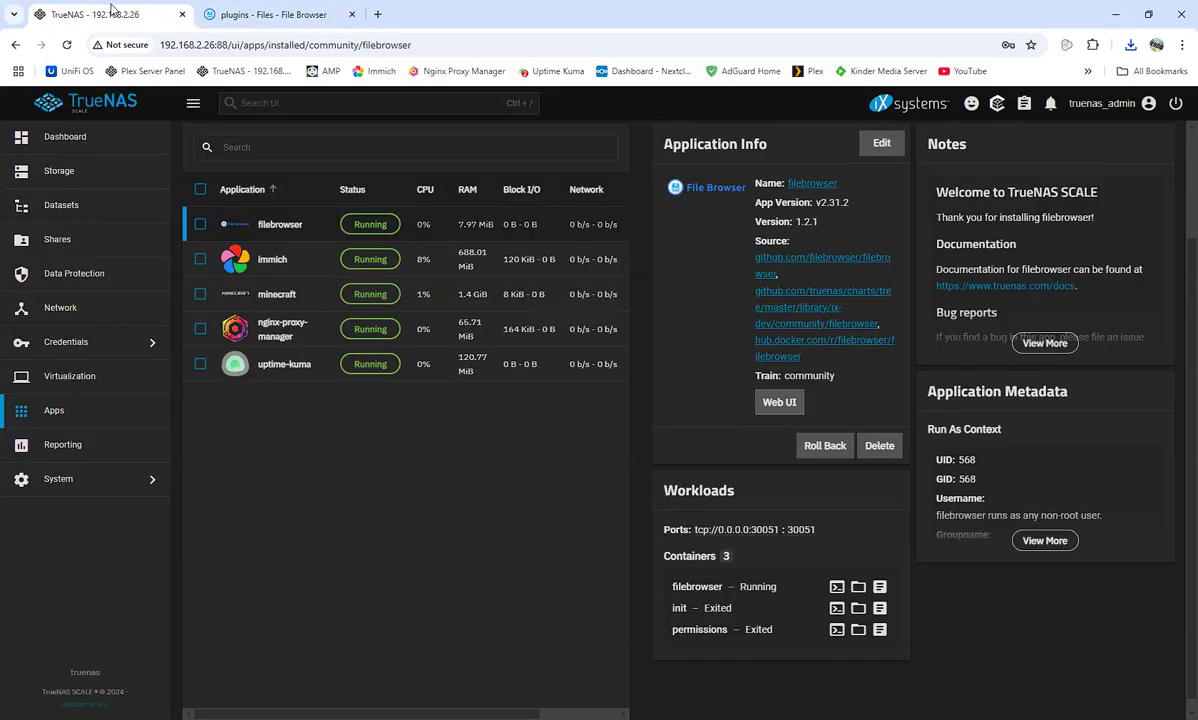
{"action": "left_click", "coordinate": [315, 296]}
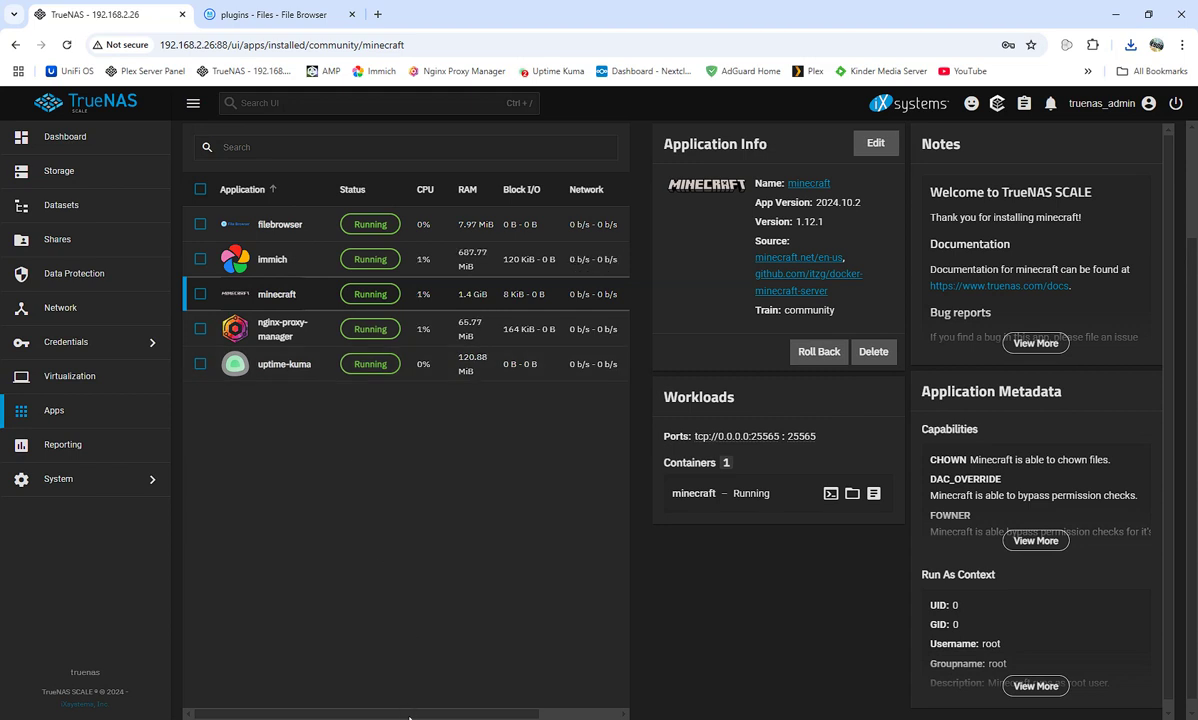
{"action": "left_click_drag", "start_coordinate": [414, 713], "coordinate": [594, 711]}
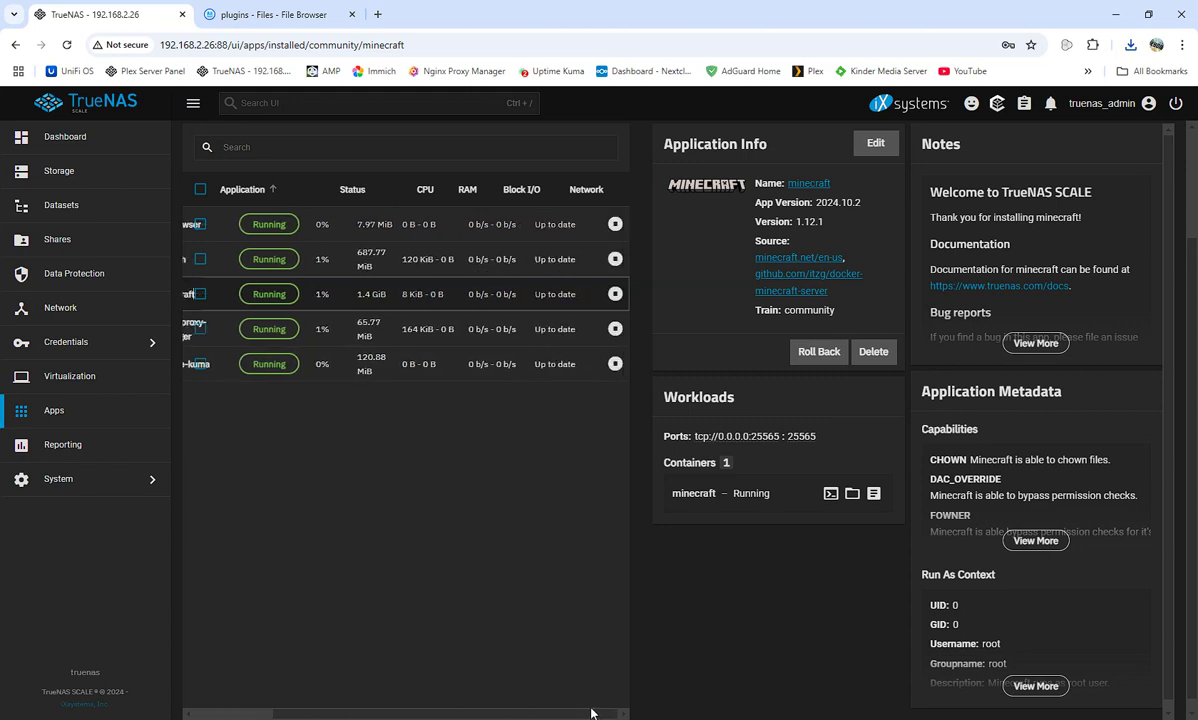
{"action": "left_click", "coordinate": [615, 294]}
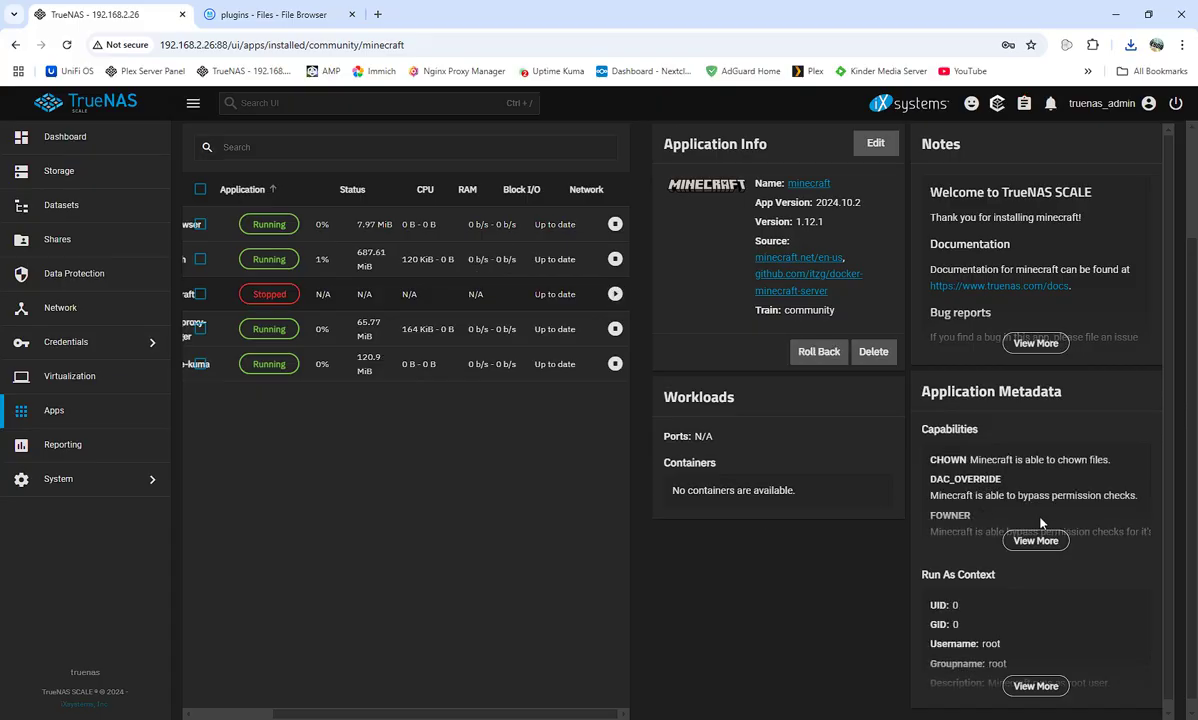
{"action": "left_click", "coordinate": [615, 294]}
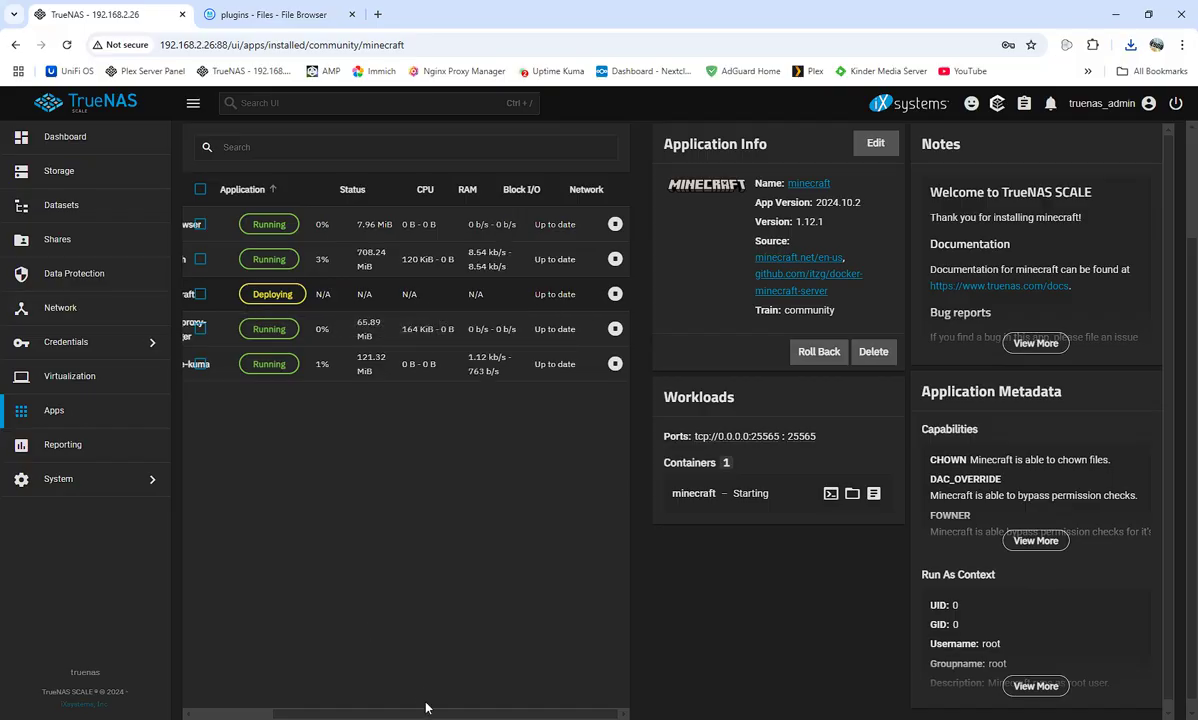
{"action": "left_click_drag", "start_coordinate": [437, 717], "coordinate": [359, 717]}
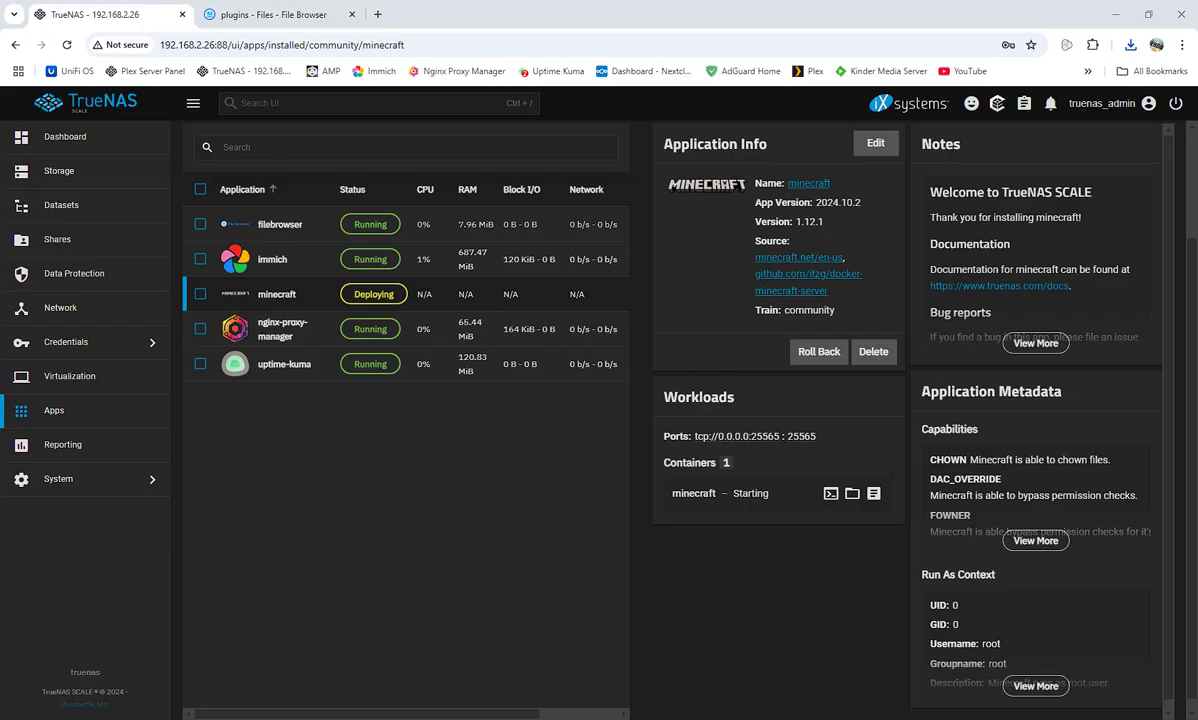
Step: Switch to File Browser and reload the plugins folder to check its contents
{"action": "left_click", "coordinate": [268, 14]}
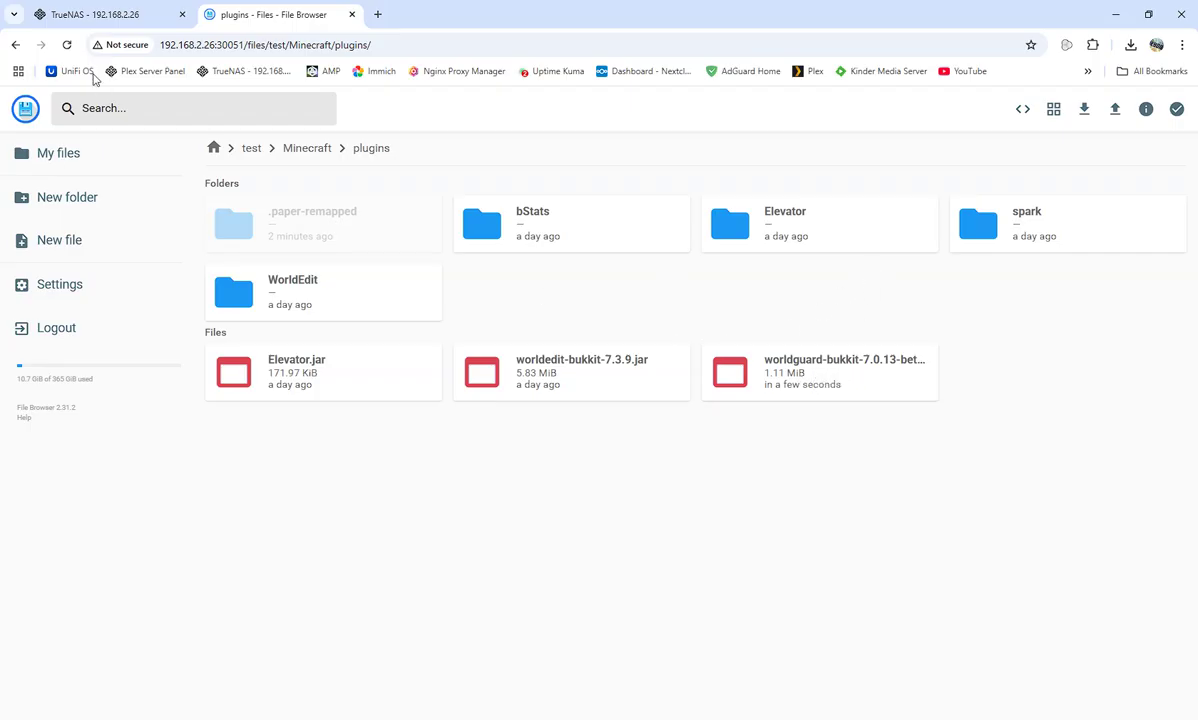
{"action": "left_click", "coordinate": [66, 44]}
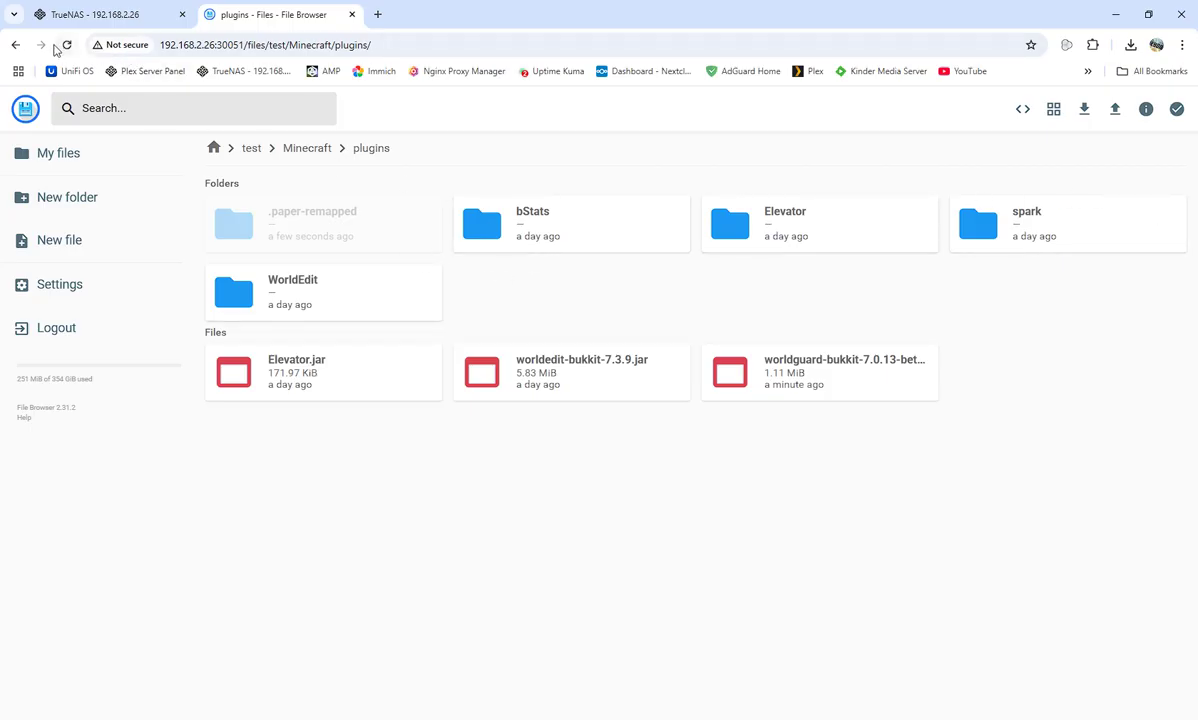
Step: View the minecraft container's logs in TrueNAS with 500 tail lines, and return to the plugins folder in File Browser
{"action": "left_click", "coordinate": [92, 14]}
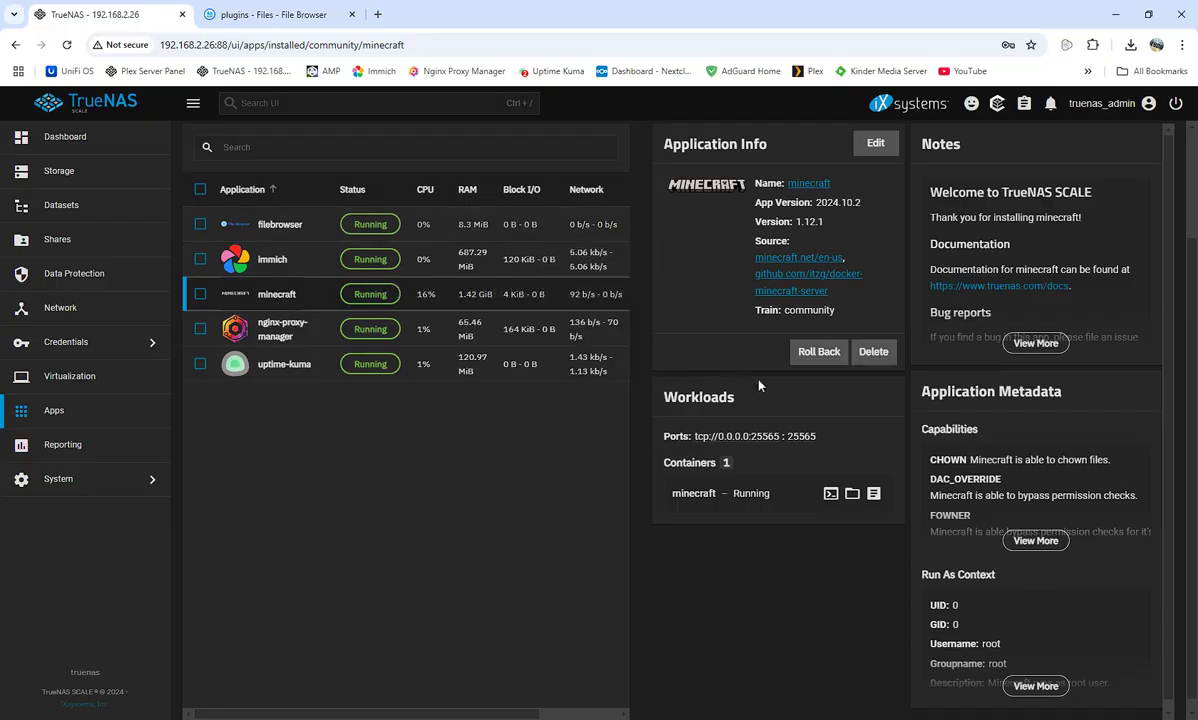
{"action": "left_click", "coordinate": [873, 493]}
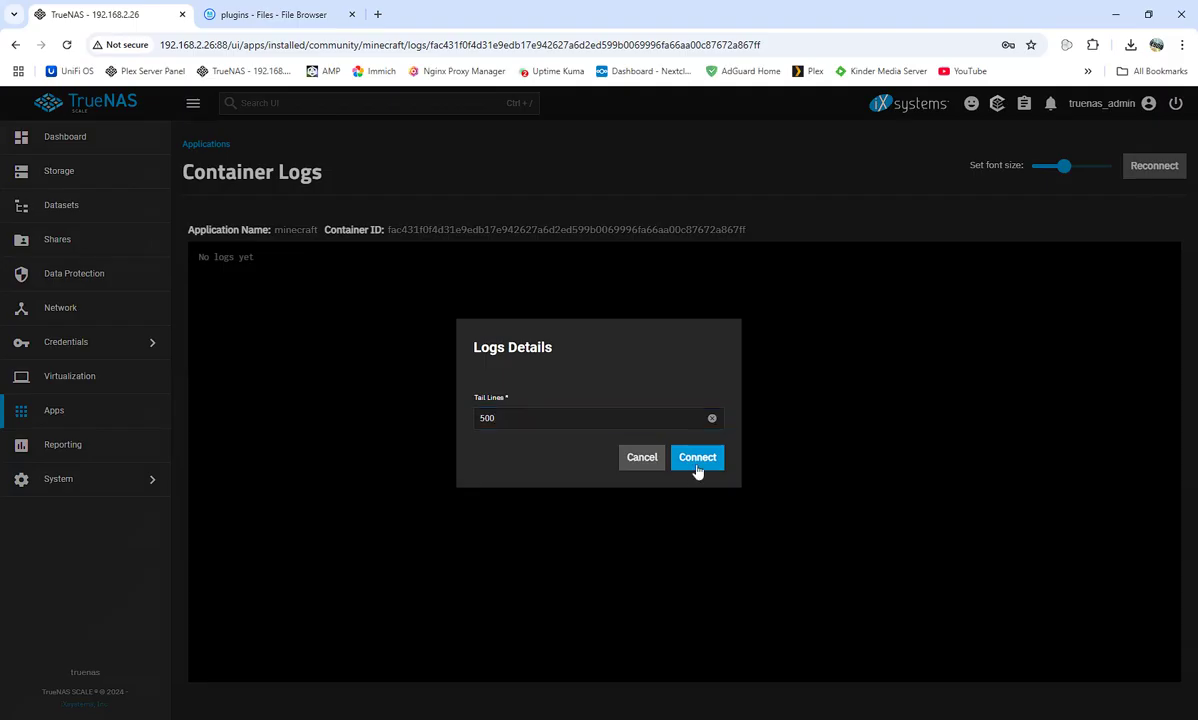
{"action": "left_click", "coordinate": [696, 459]}
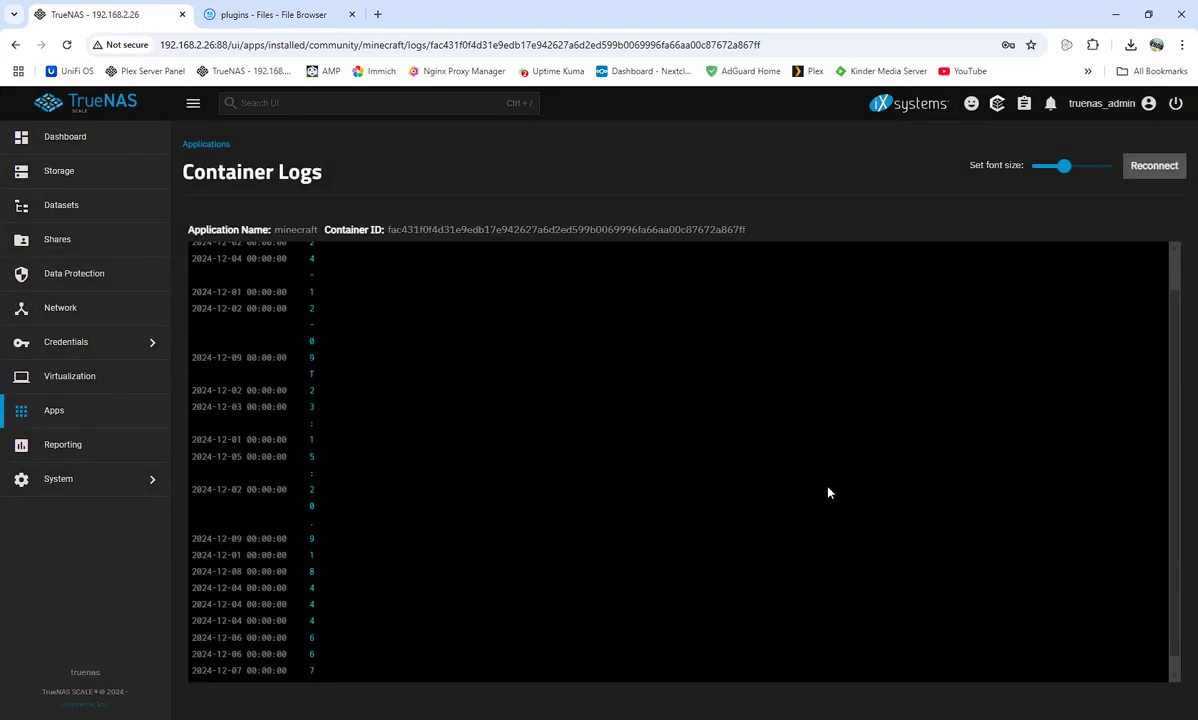
{"action": "left_click", "coordinate": [108, 411]}
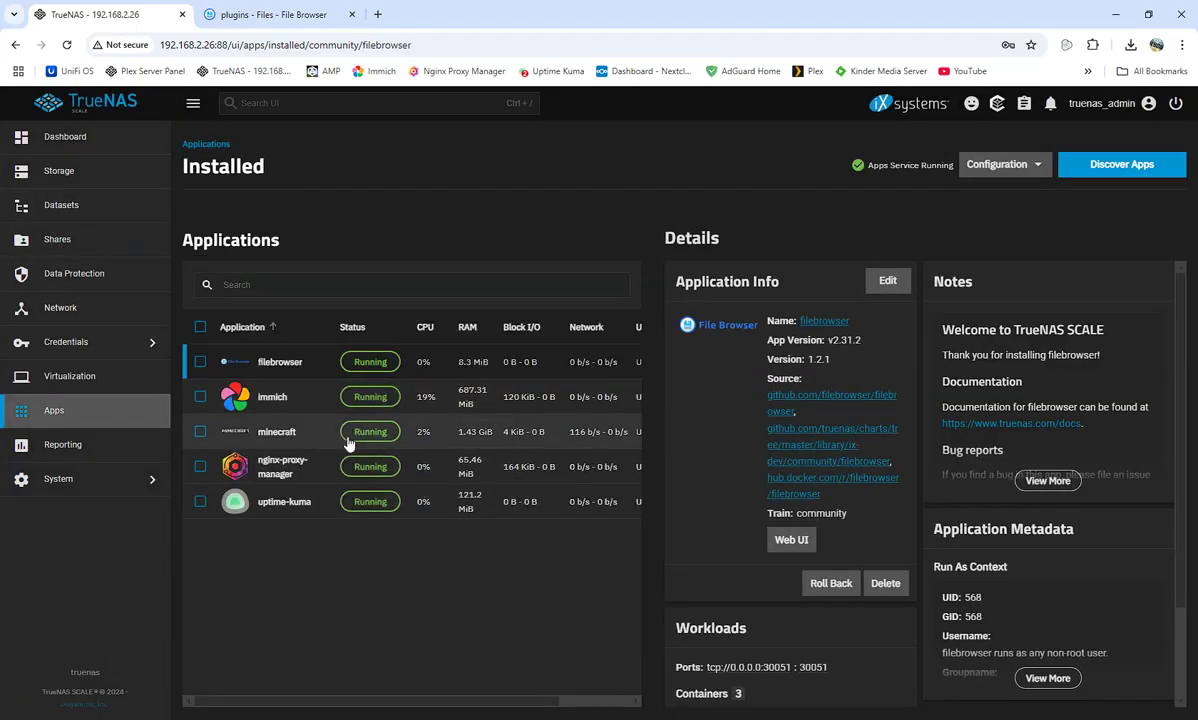
{"action": "left_click", "coordinate": [278, 12]}
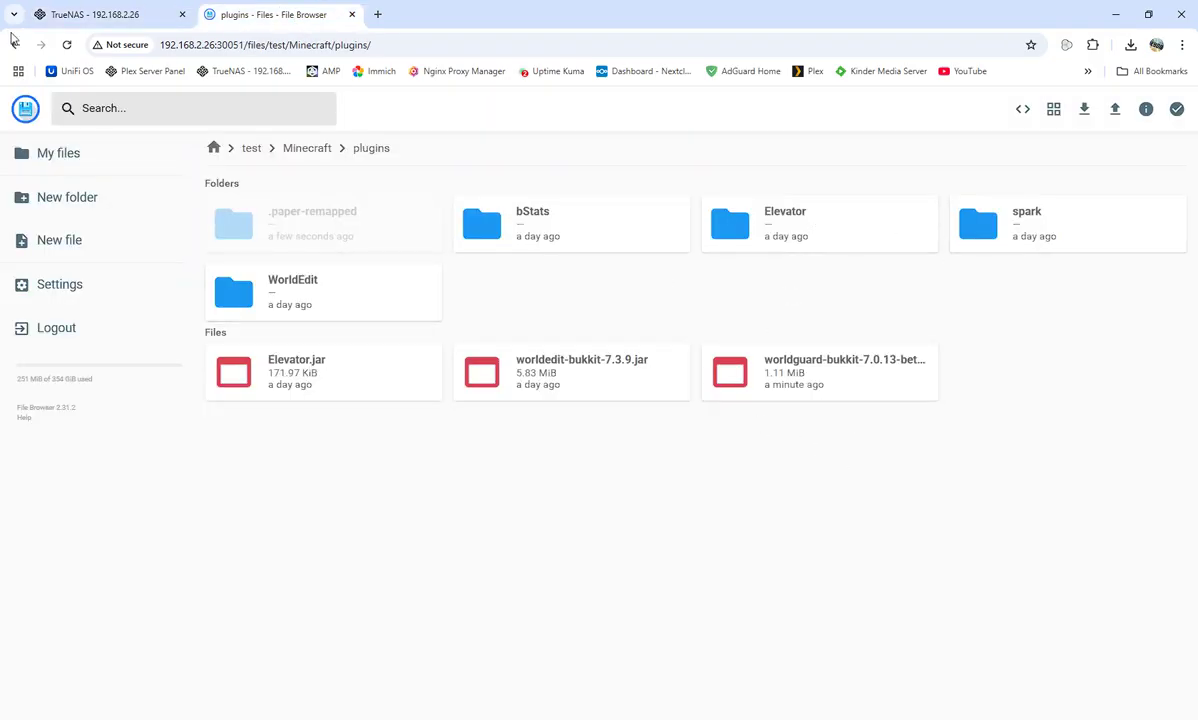
Step: Reload the plugins folder in File Browser, and view the datasets in TrueNAS before returning to the installed apps
{"action": "left_click", "coordinate": [67, 45]}
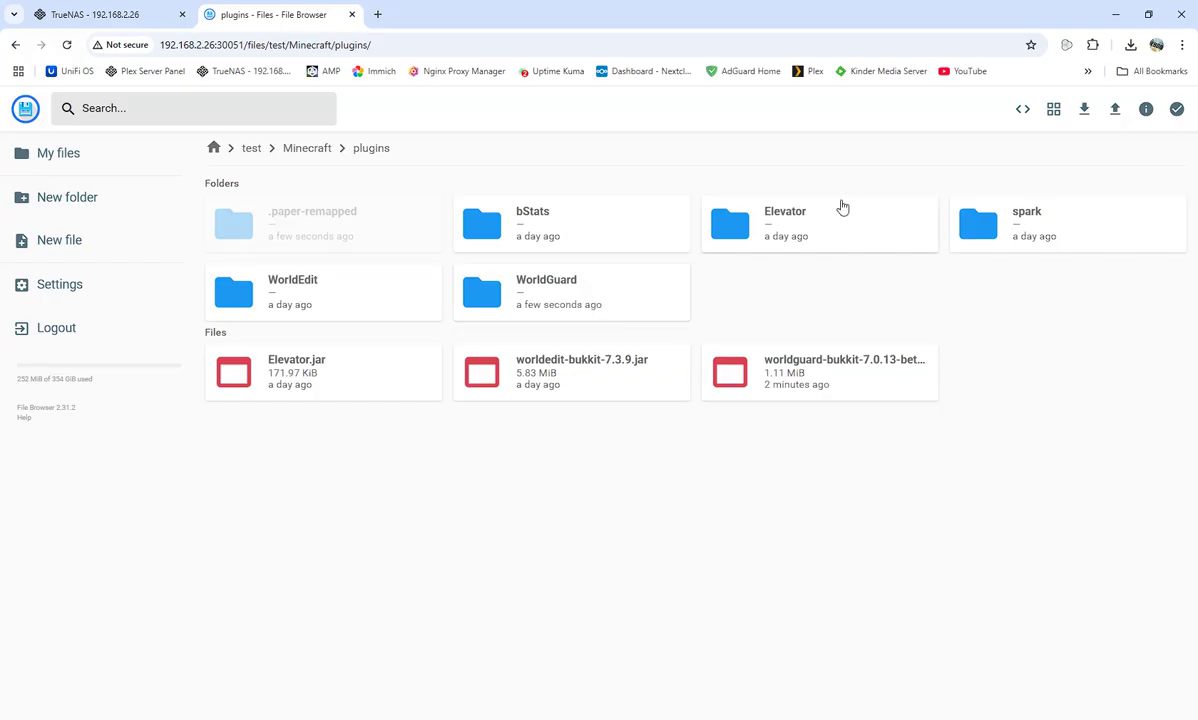
{"action": "left_click", "coordinate": [100, 14]}
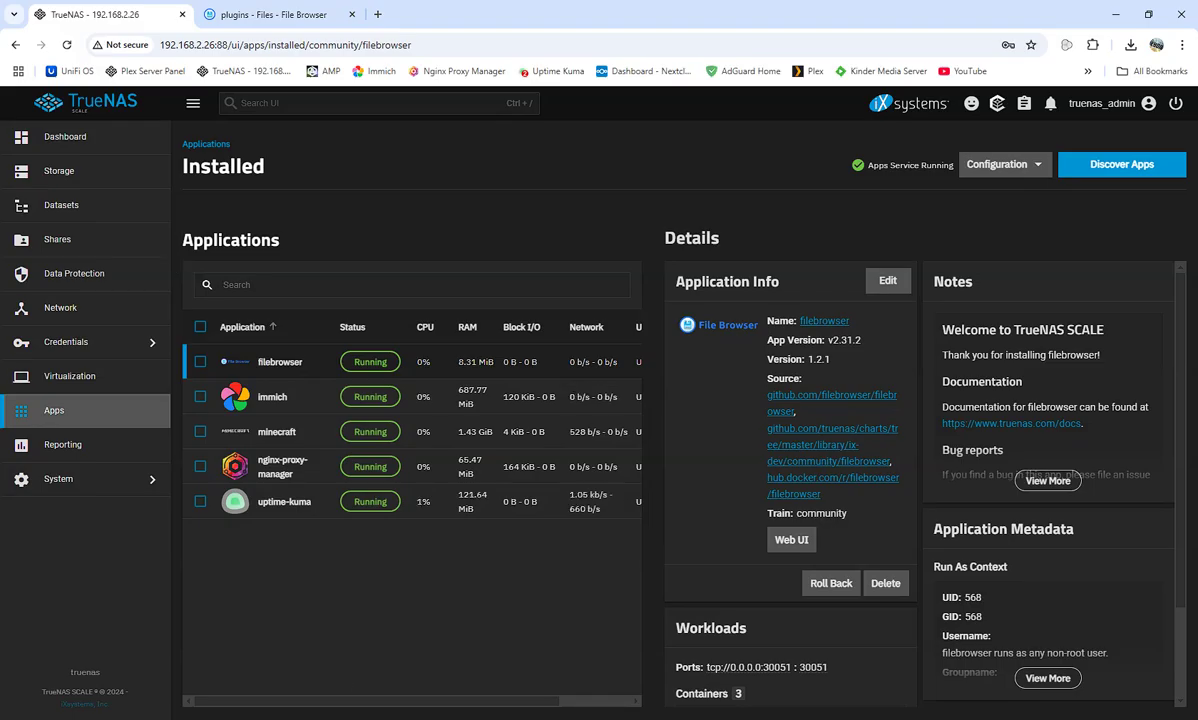
{"action": "left_click", "coordinate": [70, 205]}
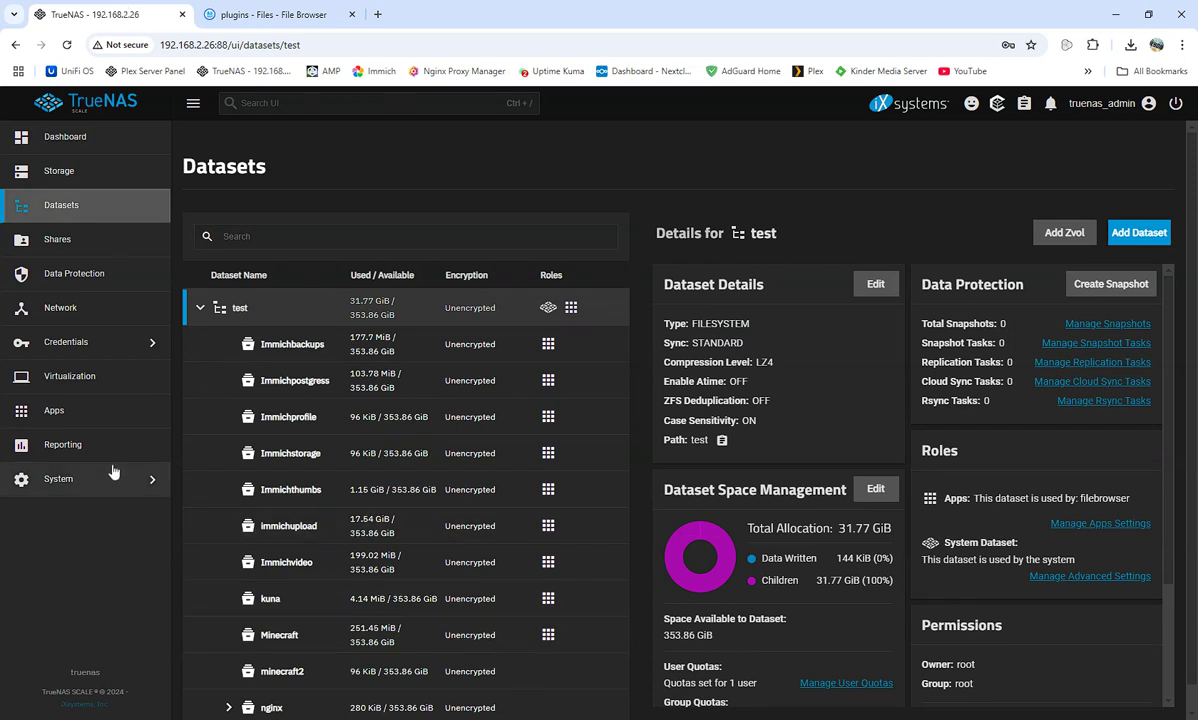
{"action": "left_click", "coordinate": [87, 421]}
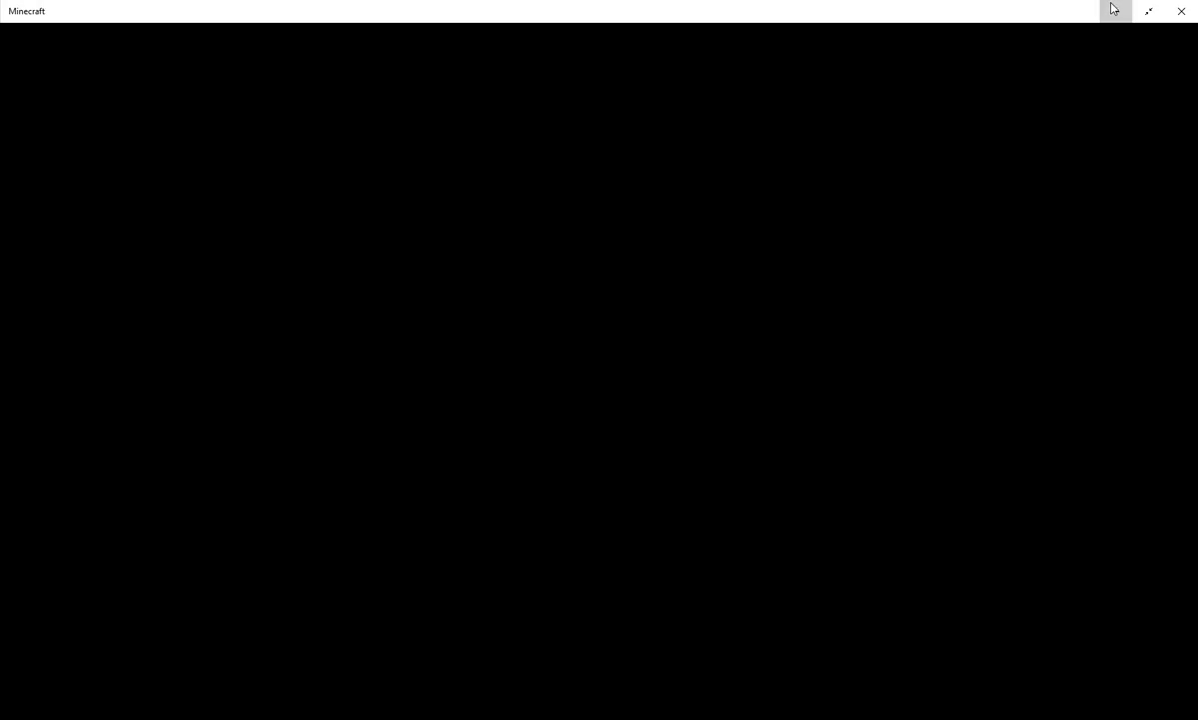
Step: Switch to the Minecraft Launcher to start the game, and bring the TrueNAS browser window back up
{"action": "left_click", "coordinate": [1118, 8]}
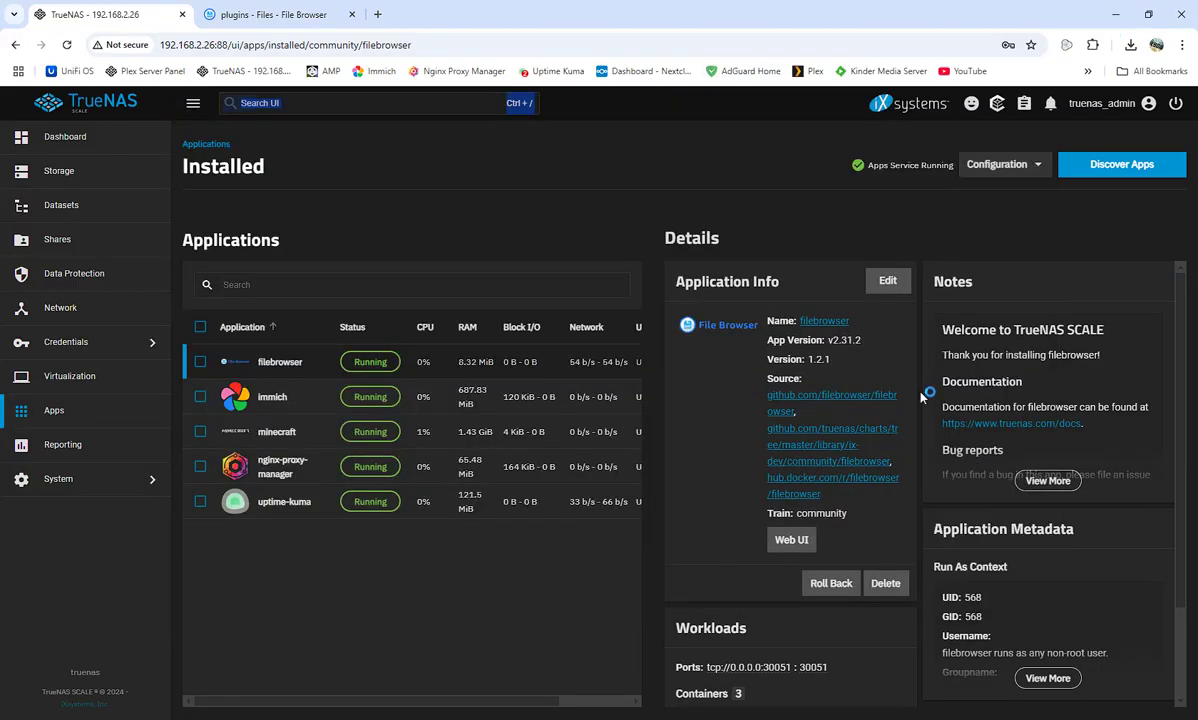
{"action": "mouse_move", "coordinate": [572, 719]}
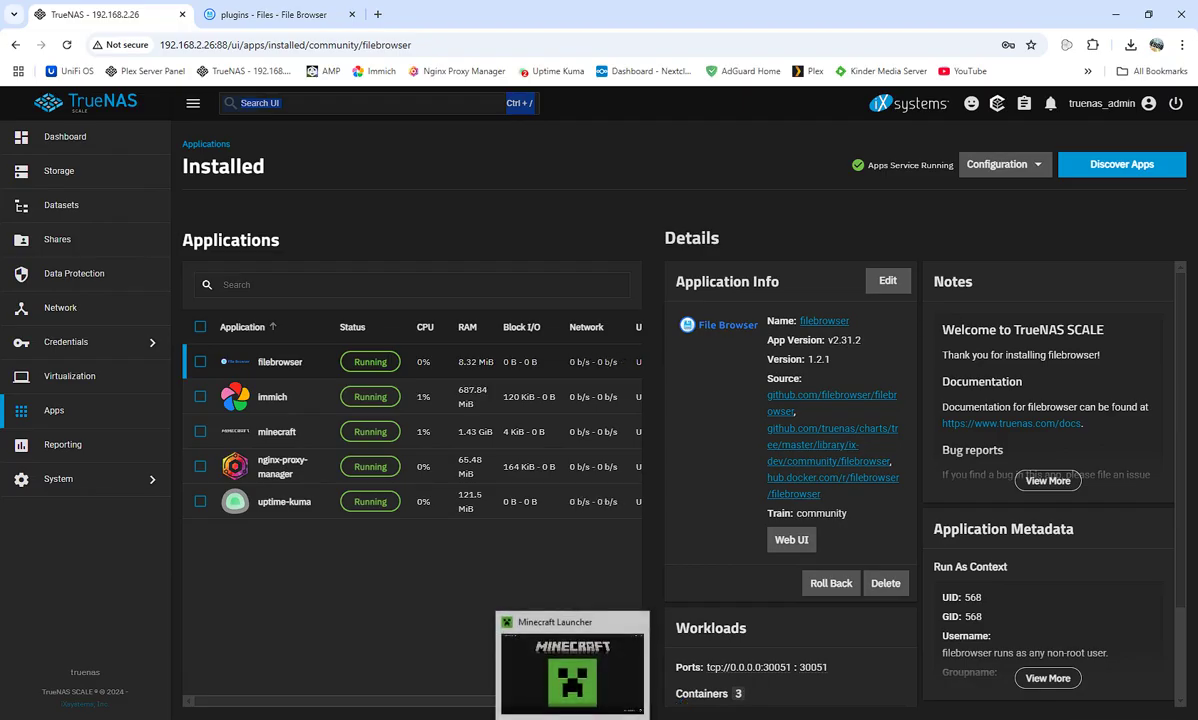
{"action": "left_click", "coordinate": [572, 665]}
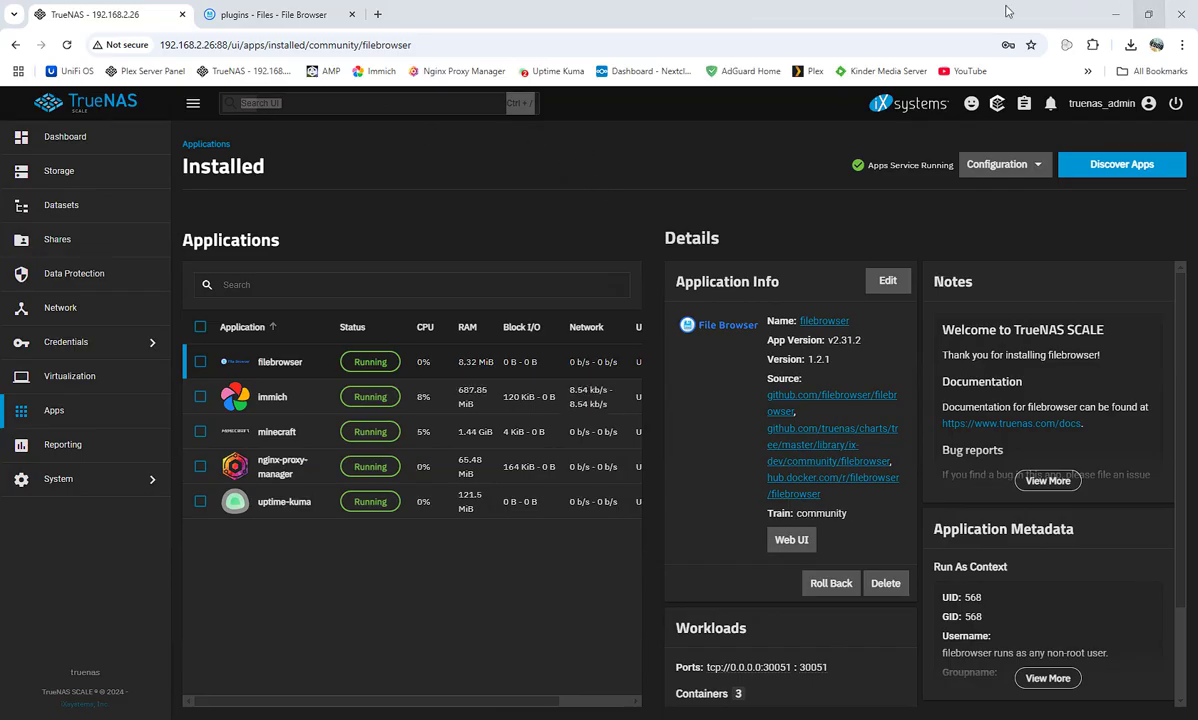
{"action": "left_click", "coordinate": [1118, 13]}
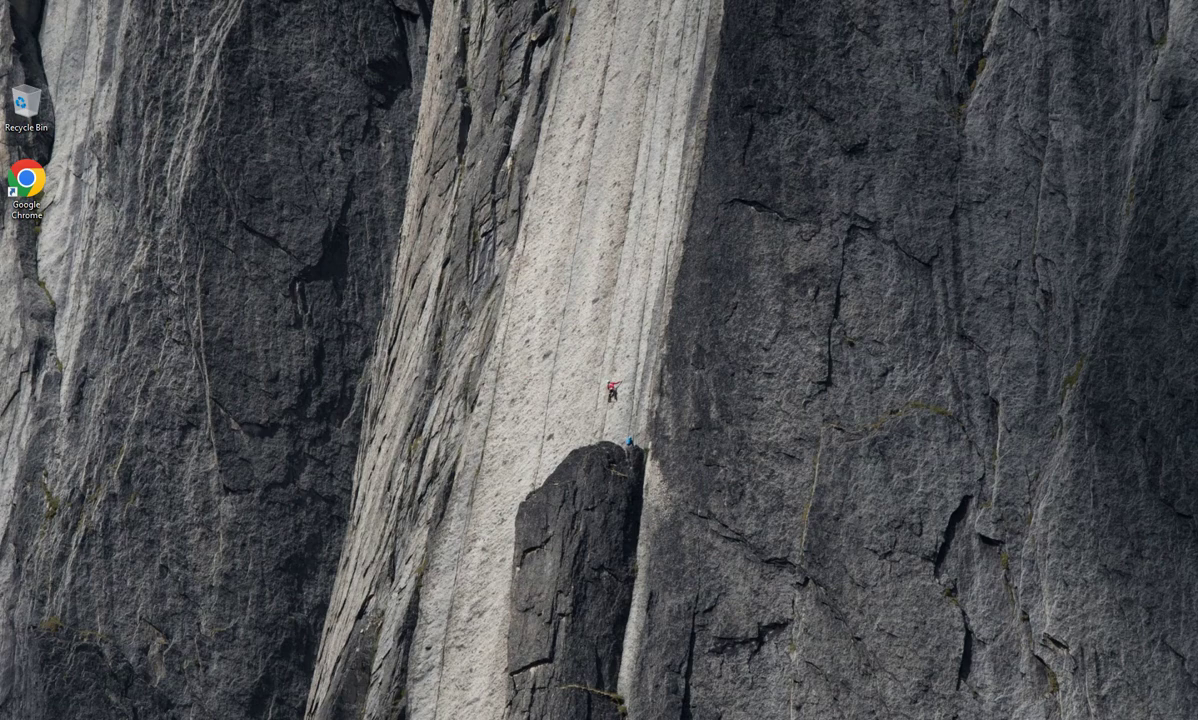
{"action": "mouse_move", "coordinate": [327, 719]}
{"action": "left_click", "coordinate": [282, 658]}
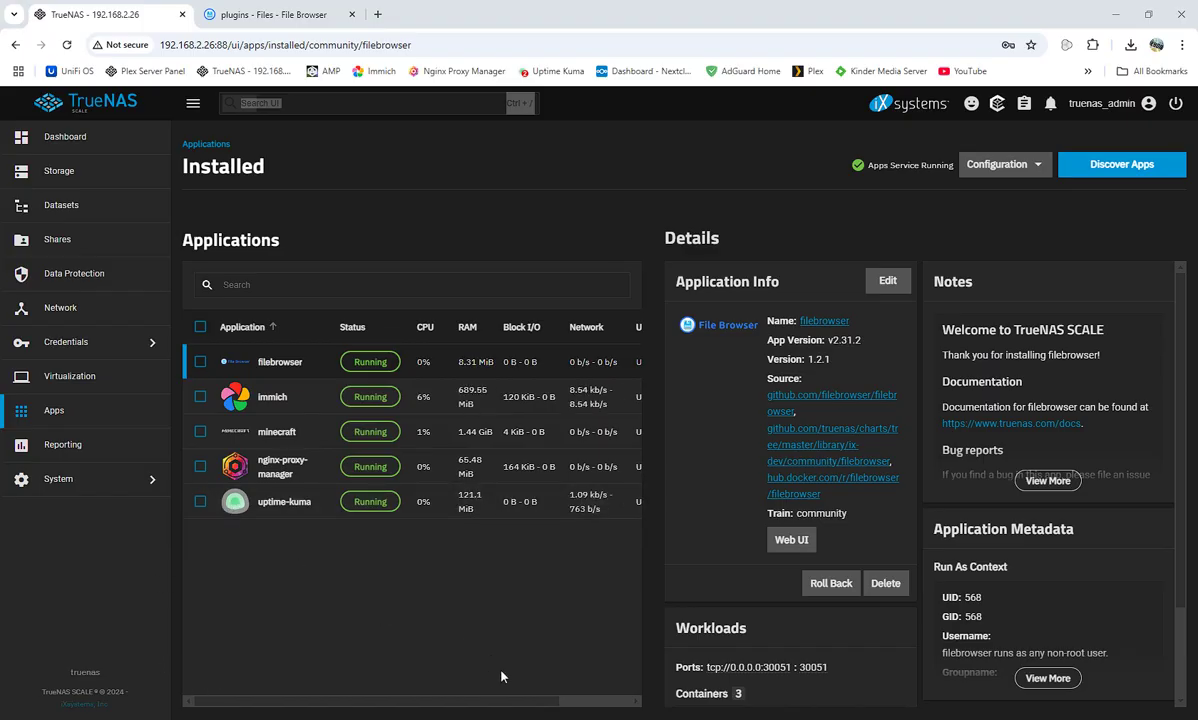
{"action": "left_click_drag", "start_coordinate": [476, 701], "coordinate": [587, 701]}
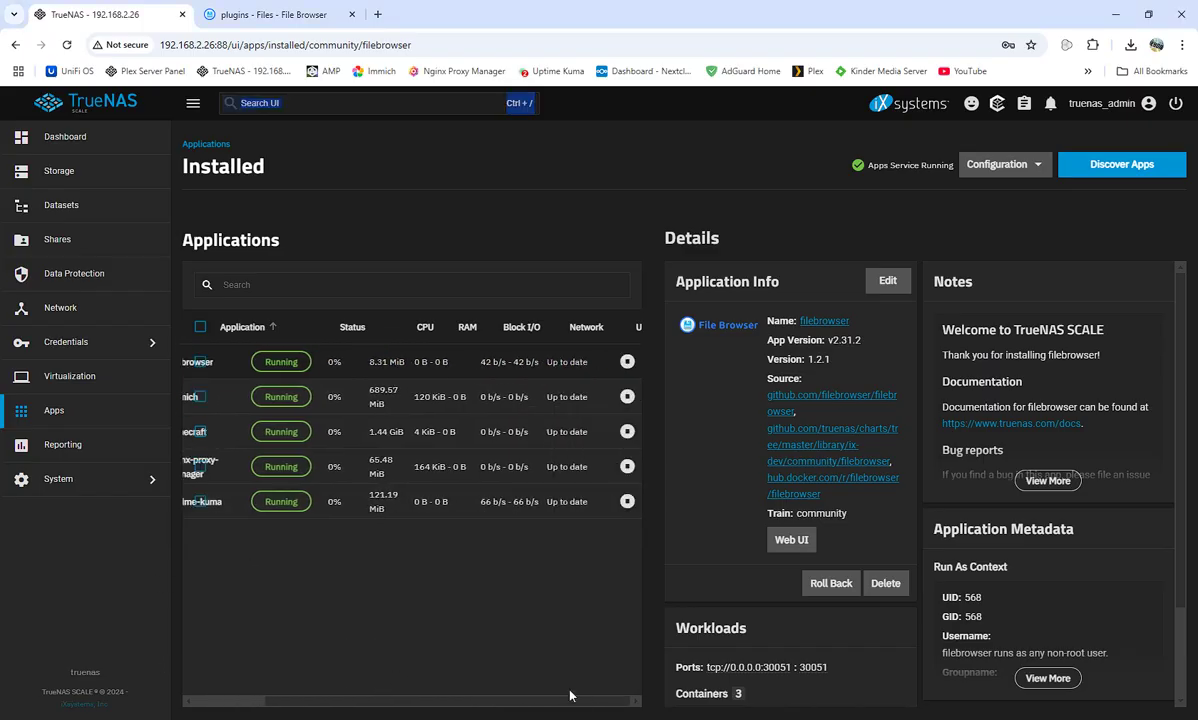
{"action": "left_click_drag", "start_coordinate": [484, 704], "coordinate": [304, 712]}
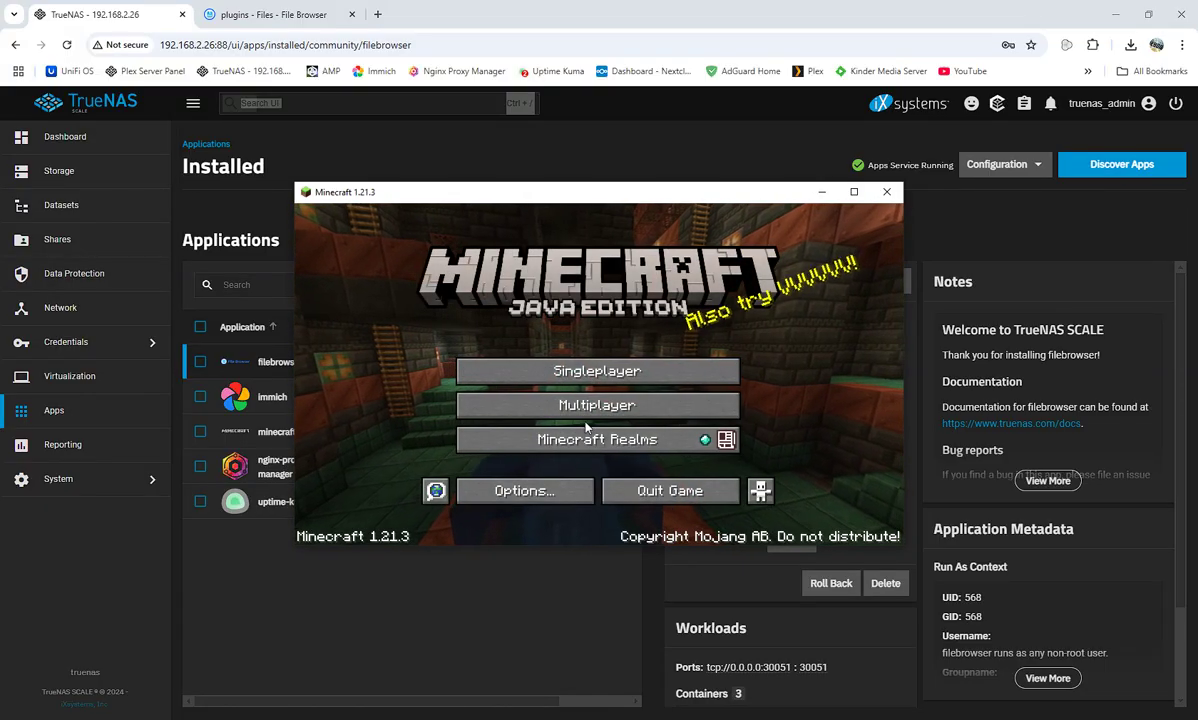
Step: Join the second server in Minecraft's multiplayer server list
{"action": "left_click", "coordinate": [545, 402]}
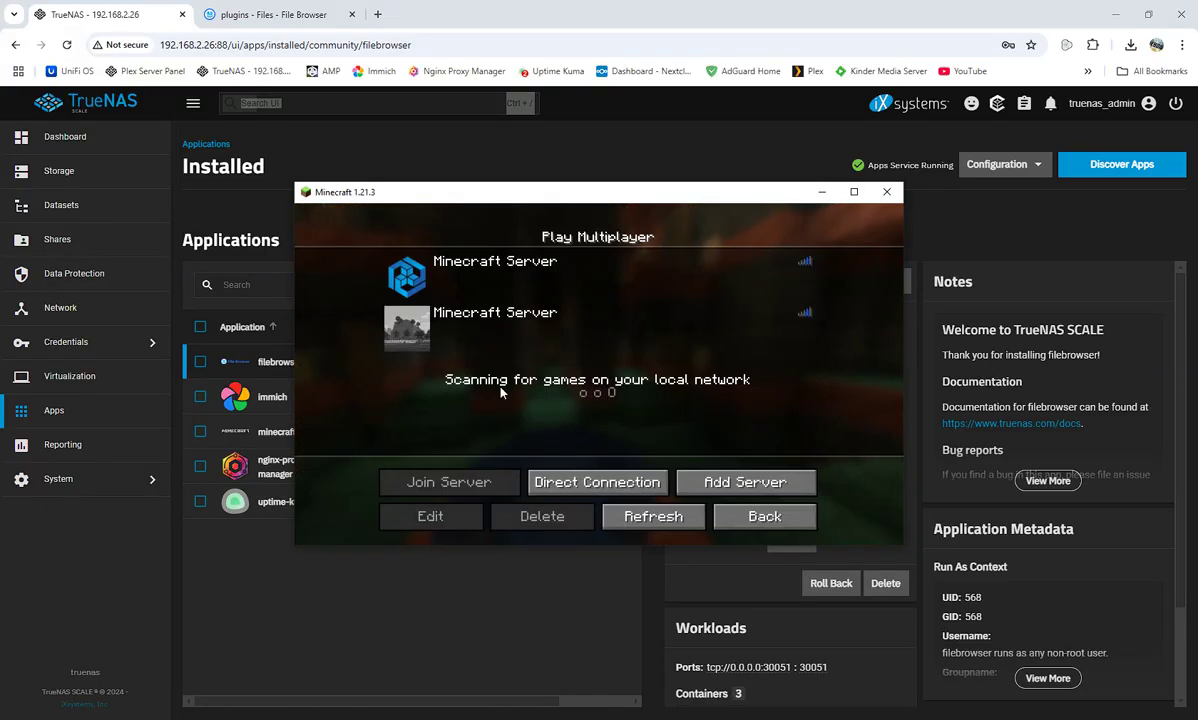
{"action": "left_click", "coordinate": [457, 332]}
{"action": "double_click", "coordinate": [524, 327]}
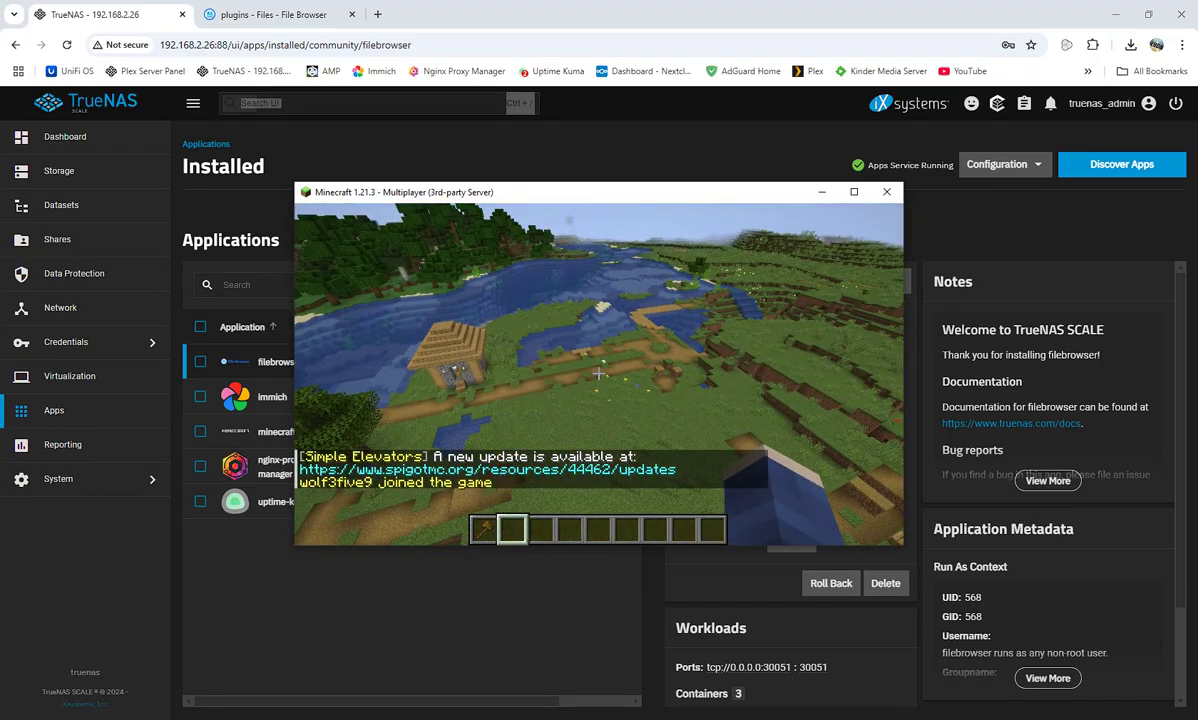
Step: Enlarge the Minecraft window upward and to the screen's right edge, resume the game and move through the village
{"action": "key", "text": "Escape"}
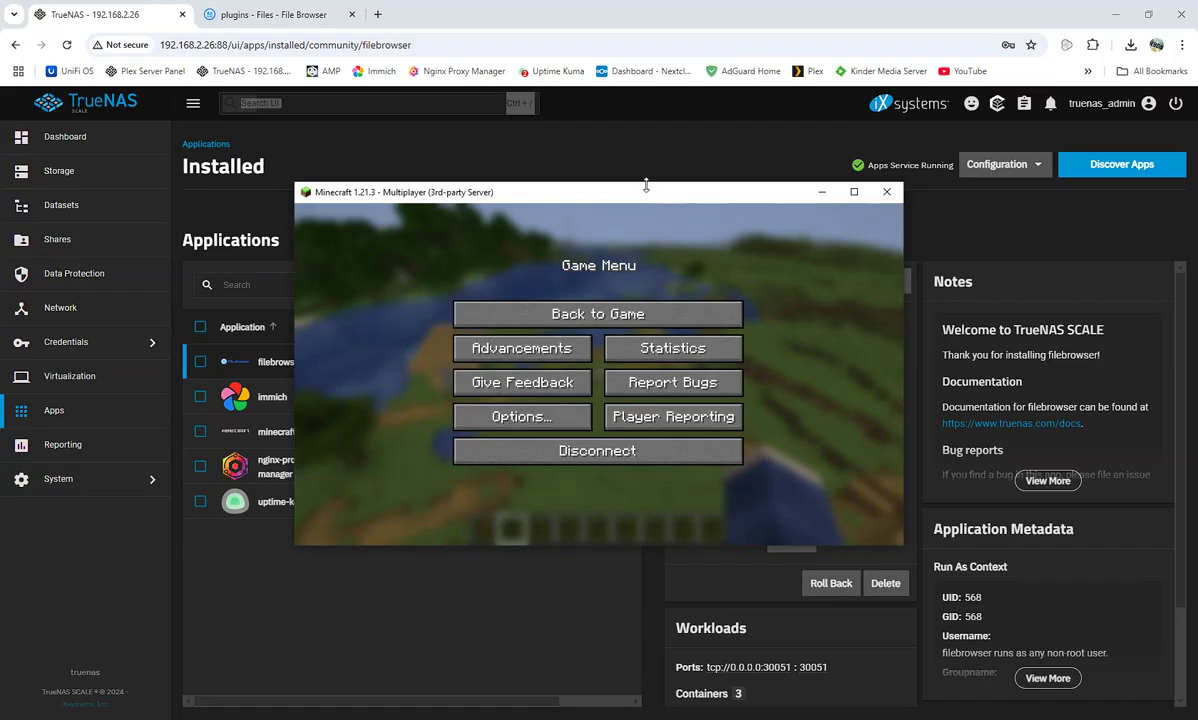
{"action": "left_click_drag", "start_coordinate": [646, 186], "coordinate": [646, 28]}
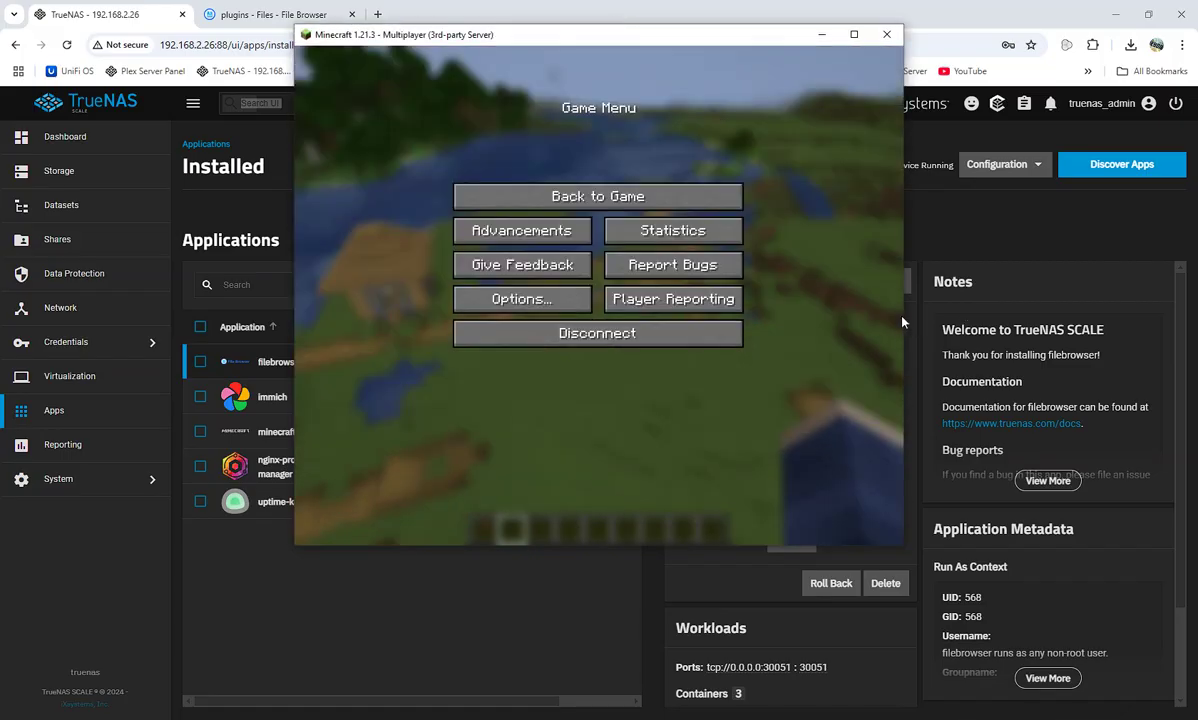
{"action": "left_click_drag", "start_coordinate": [903, 315], "coordinate": [1195, 315]}
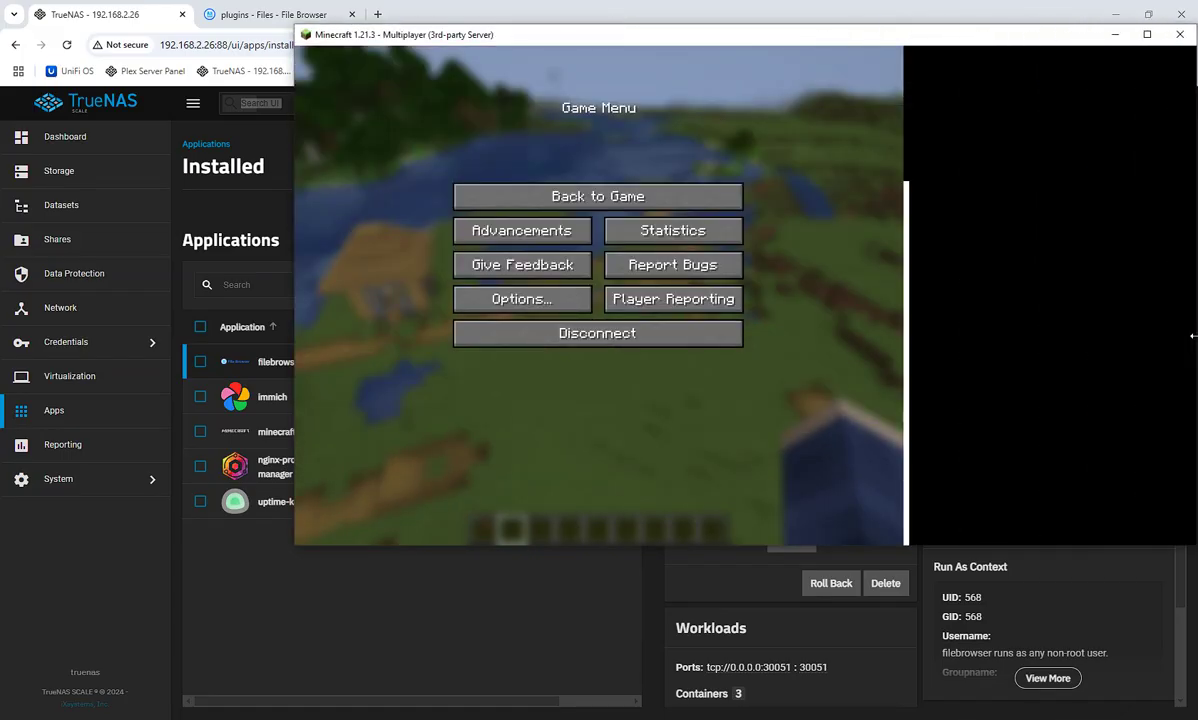
{"action": "left_click", "coordinate": [724, 190]}
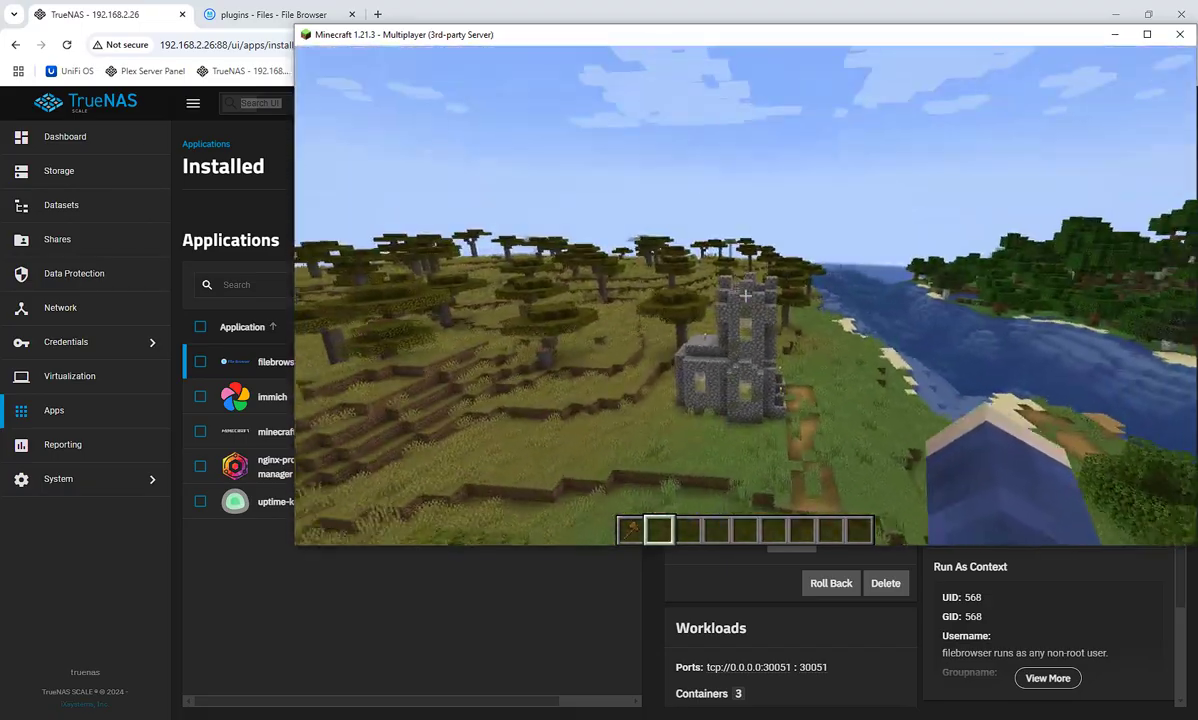
{"action": "key", "text": "w"}
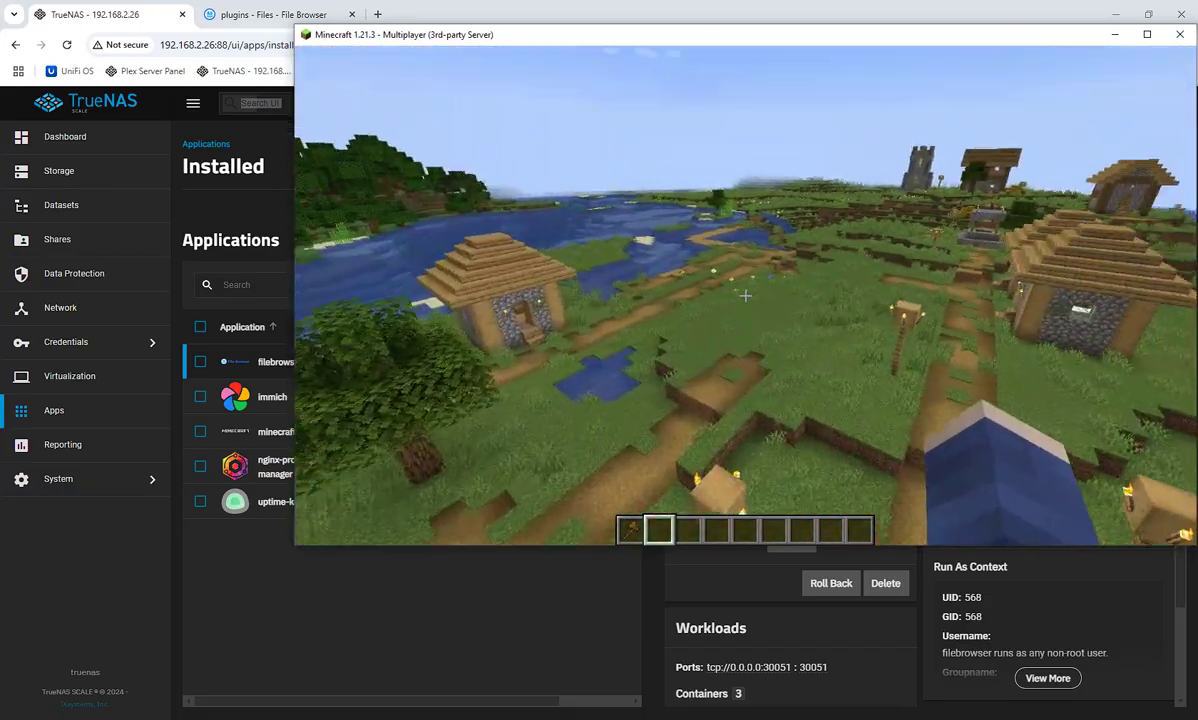
{"action": "key", "text": "w"}
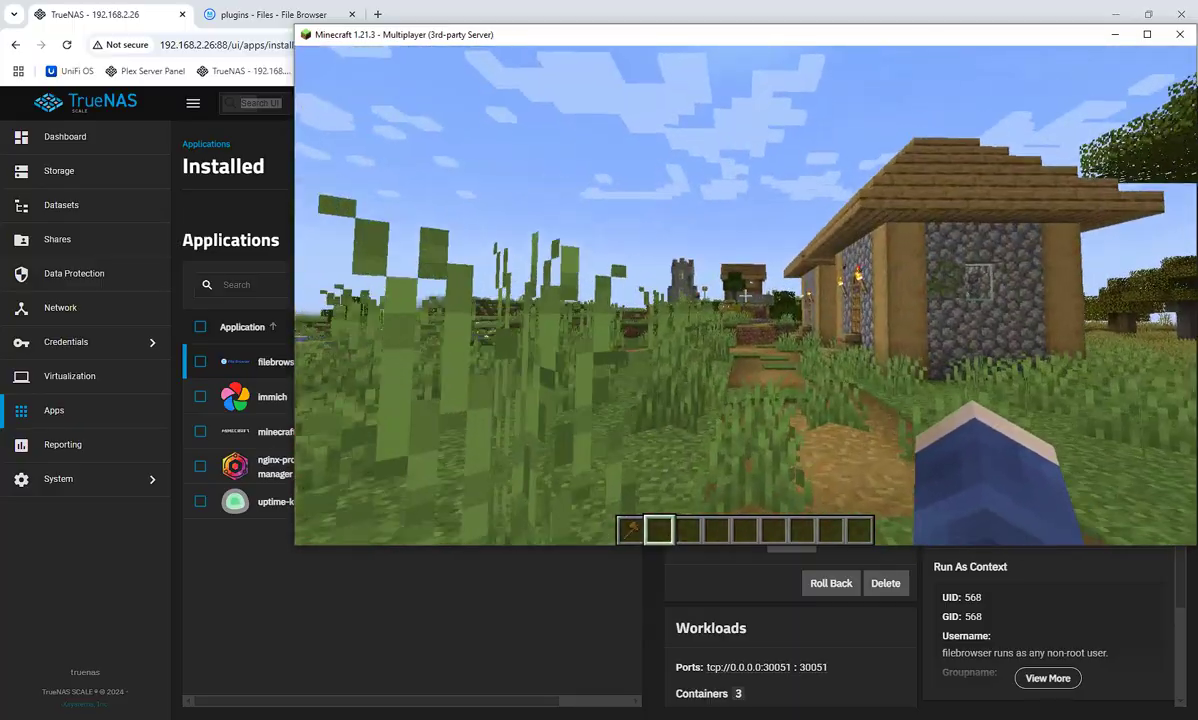
Step: Run the /plugins command in the game chat to list the server's plugins, and leave the game view
{"action": "key", "text": "t"}
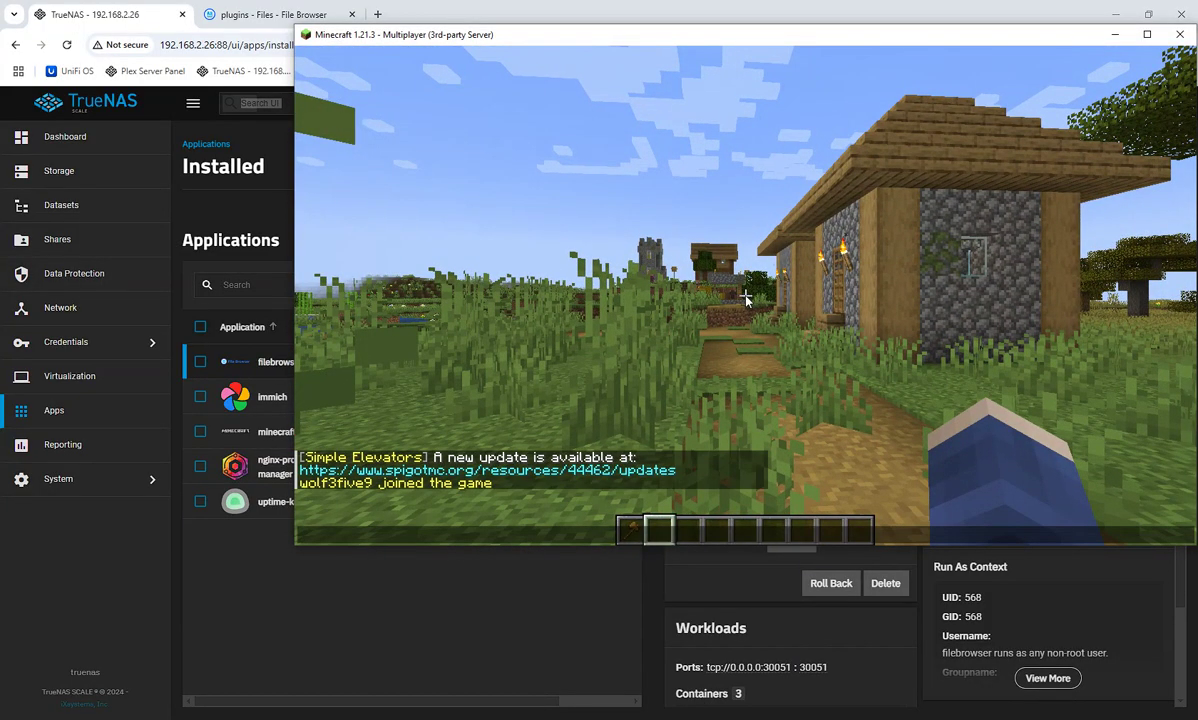
{"action": "type", "text": "/"}
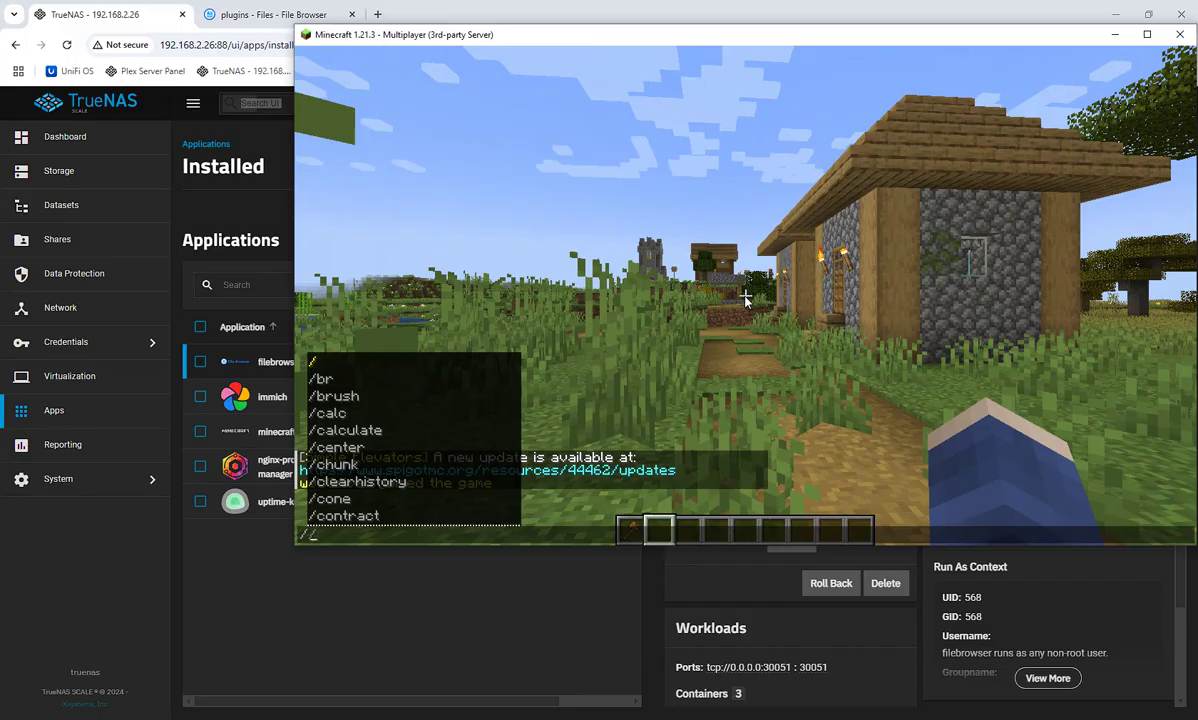
{"action": "type", "text": "pl"}
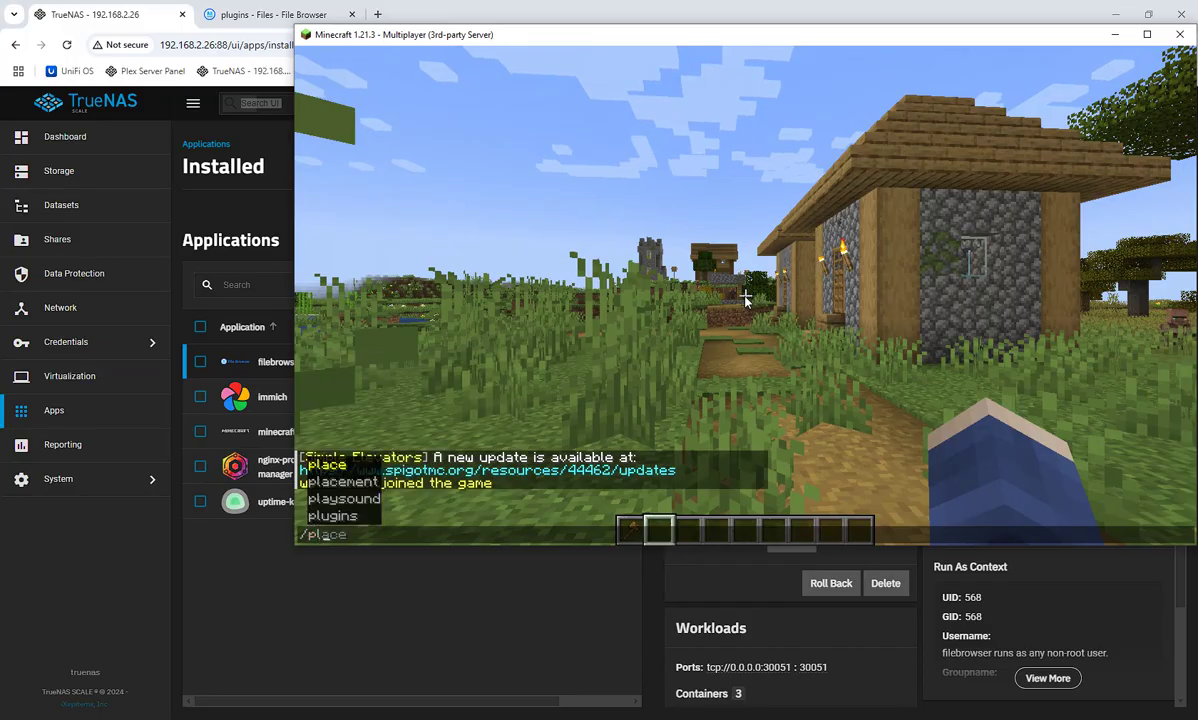
{"action": "type", "text": "aceugins"}
{"action": "key", "text": "Tab"}
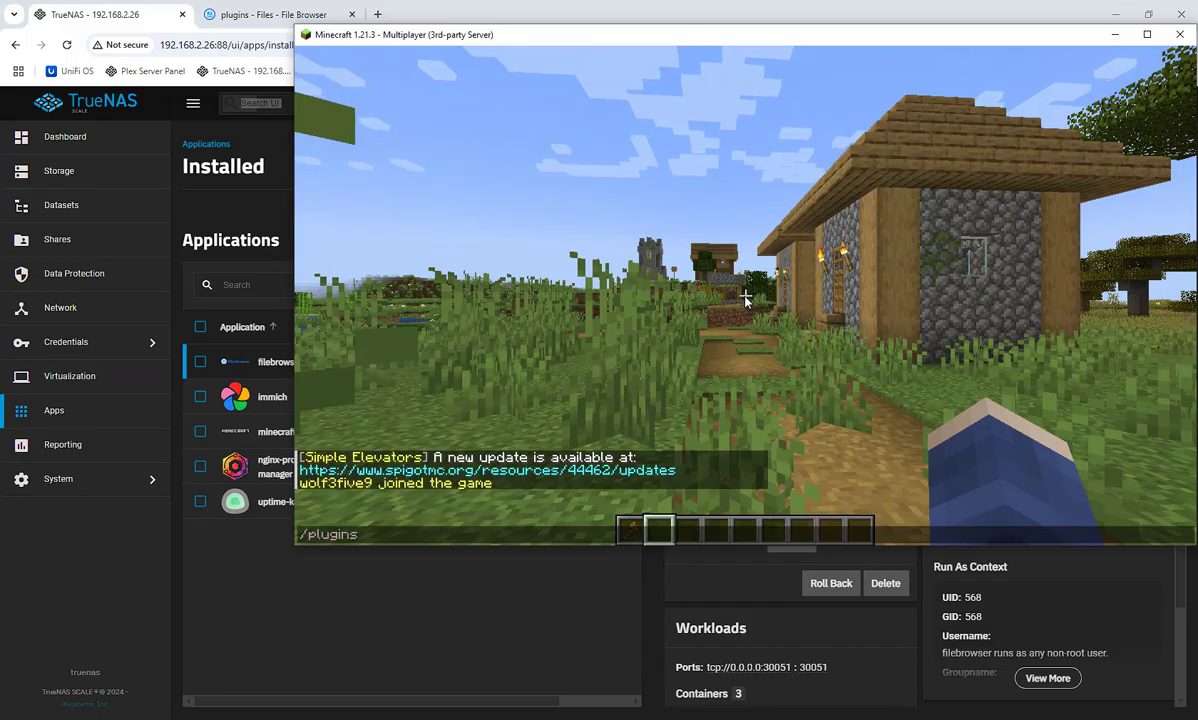
{"action": "key", "text": "Return"}
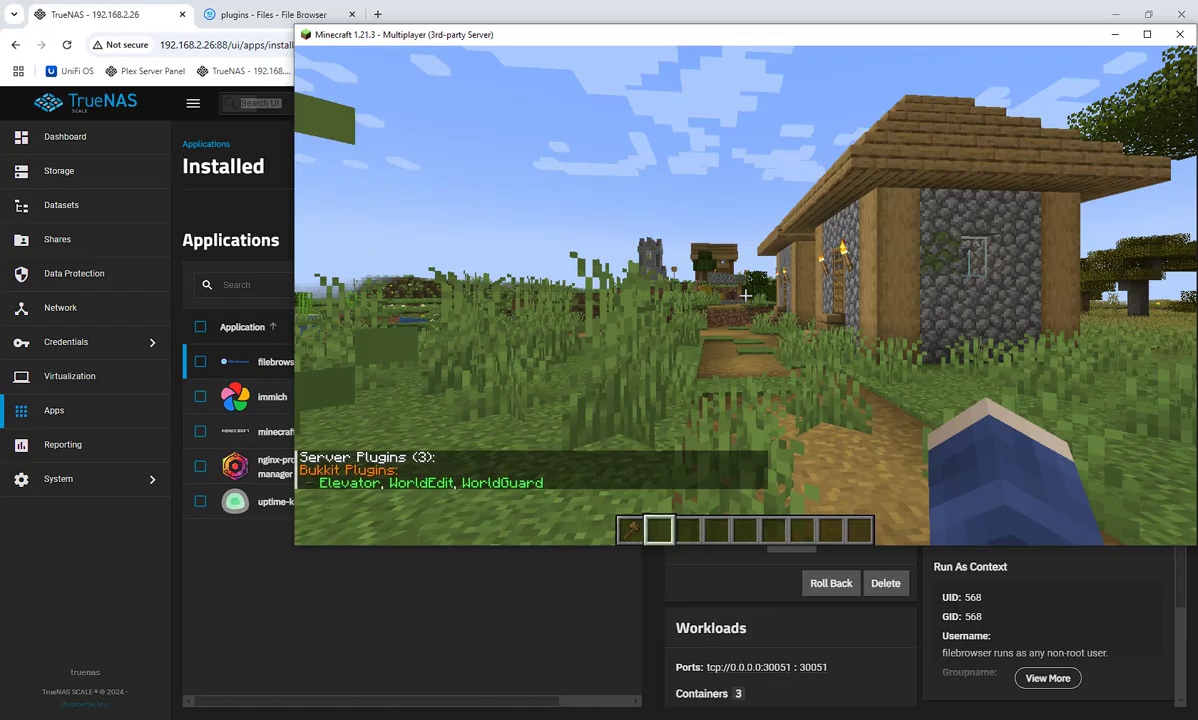
{"action": "key", "text": "Escape"}
{"action": "key", "text": "Escape"}
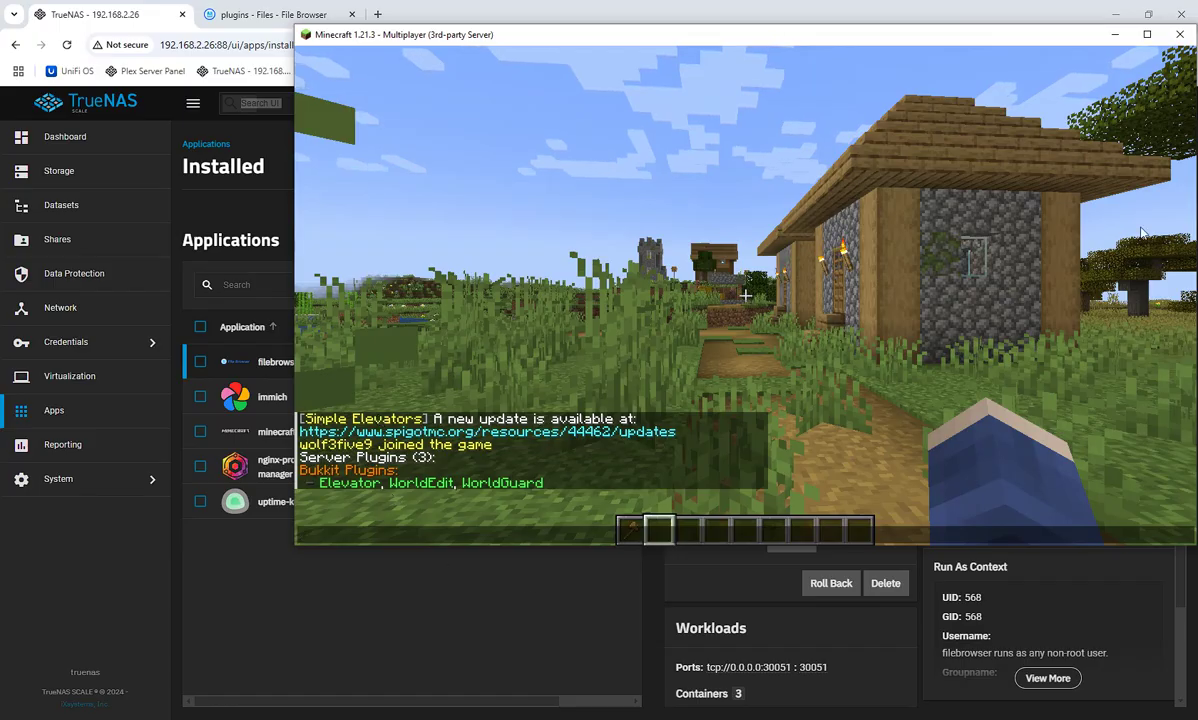
Step: Open AMP in a new browser tab and go to the file manager of the running Minecraft server instance
{"action": "left_click", "coordinate": [240, 14]}
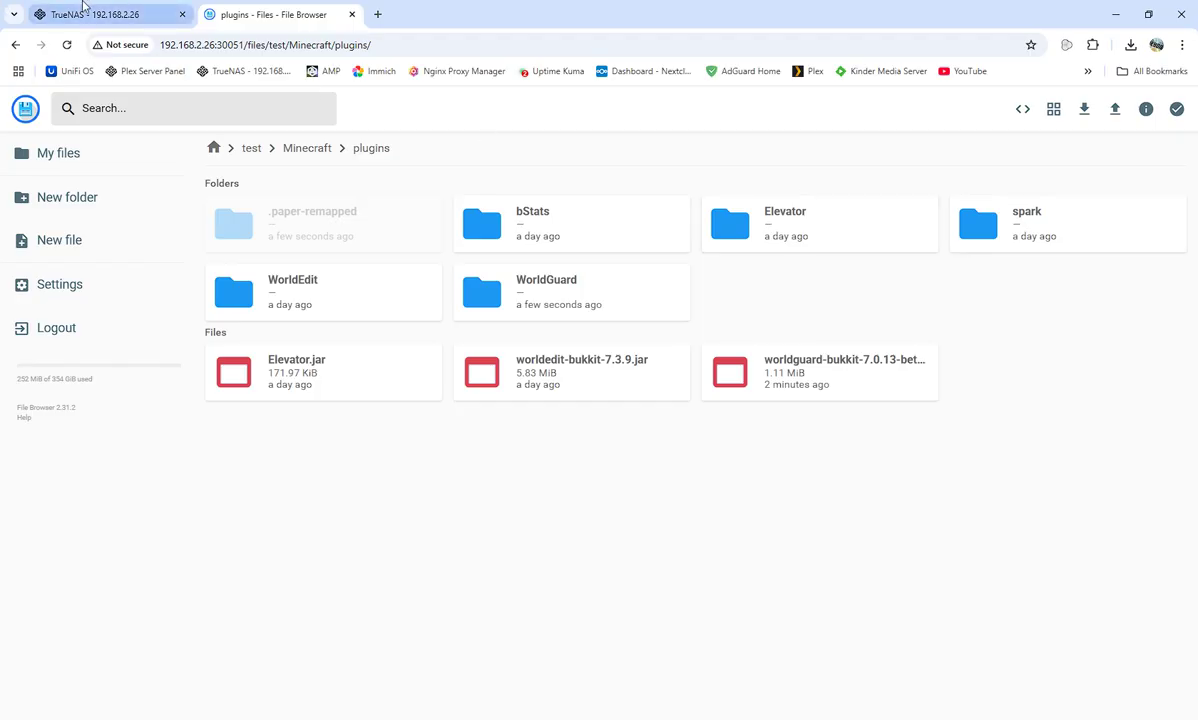
{"action": "left_click", "coordinate": [378, 14]}
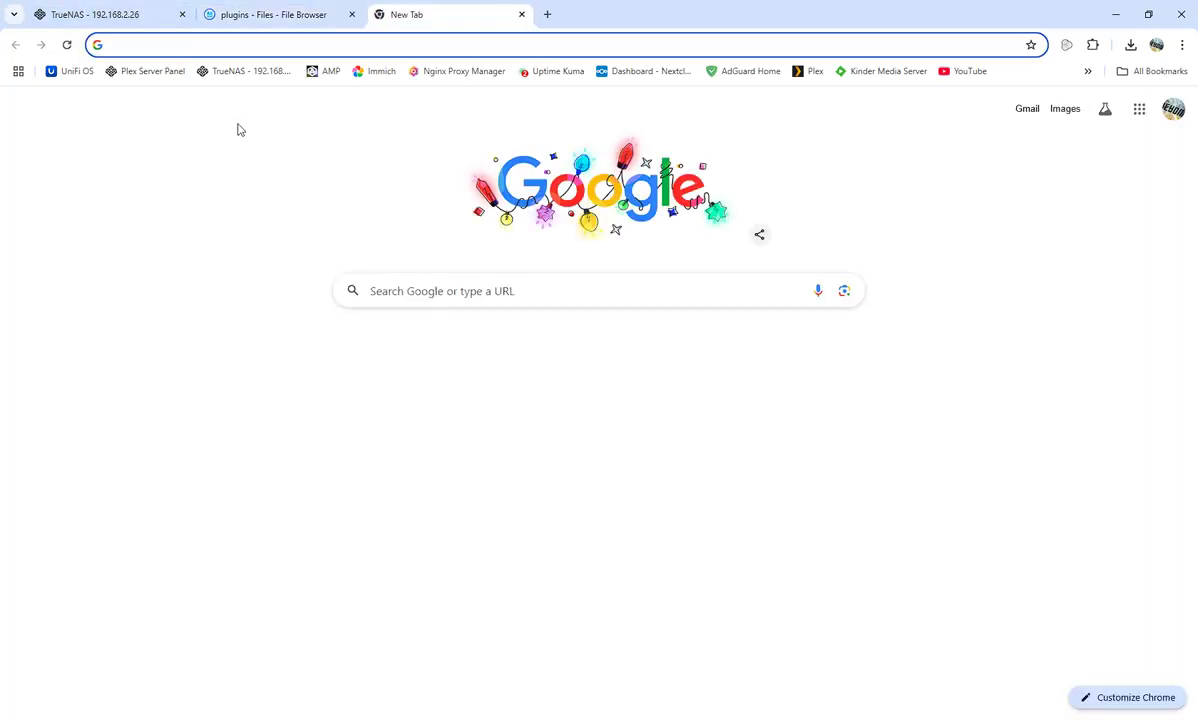
{"action": "left_click", "coordinate": [327, 72]}
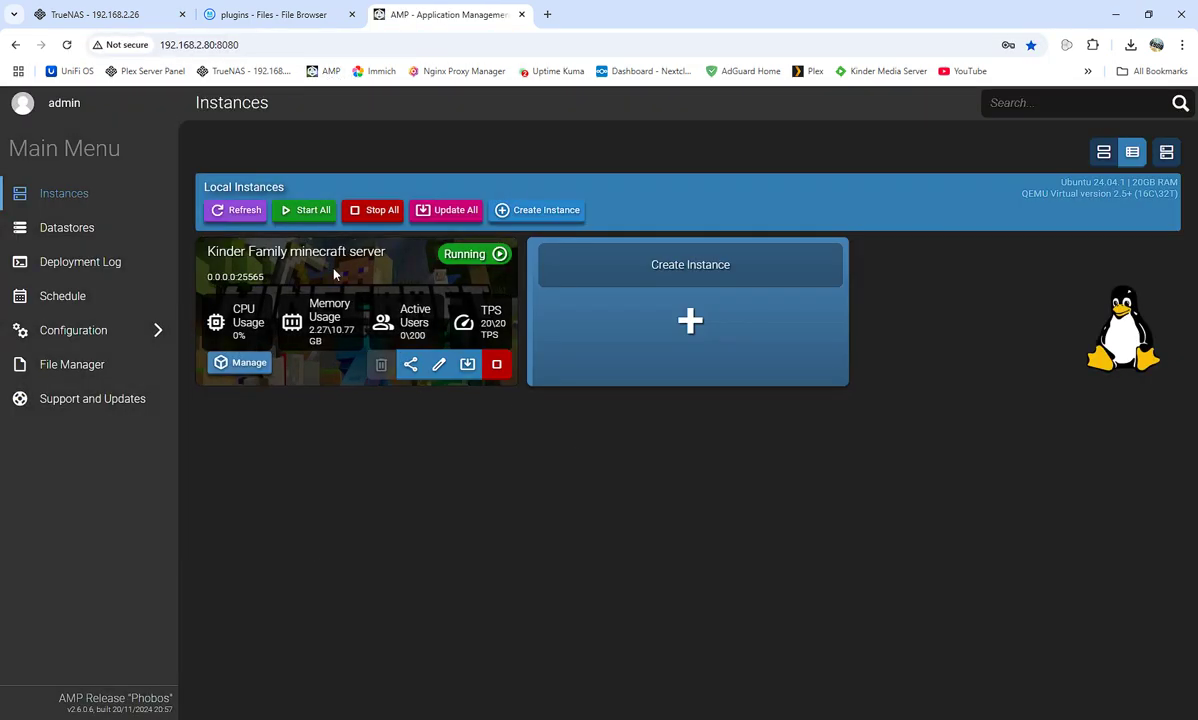
{"action": "left_click", "coordinate": [393, 298]}
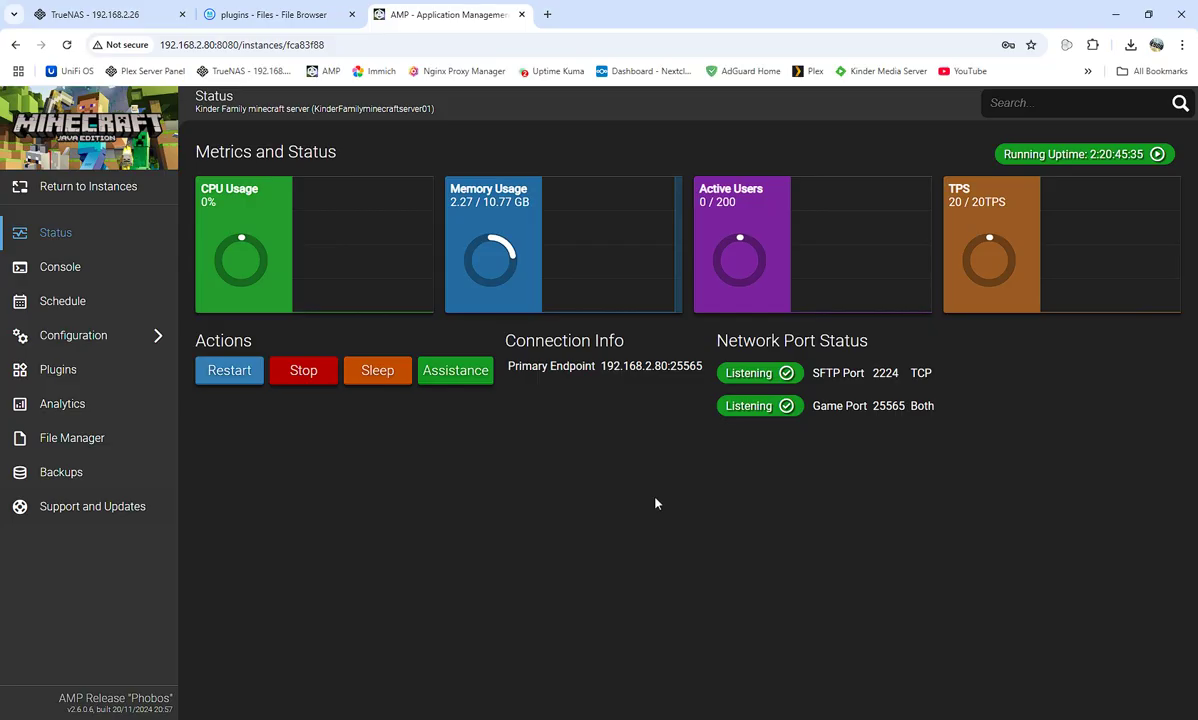
{"action": "left_click", "coordinate": [96, 435]}
Step: Examine the contents of the plugins directory in AMP's file manager
{"action": "scroll", "coordinate": [463, 406], "scroll_direction": "down", "scroll_amount": 3}
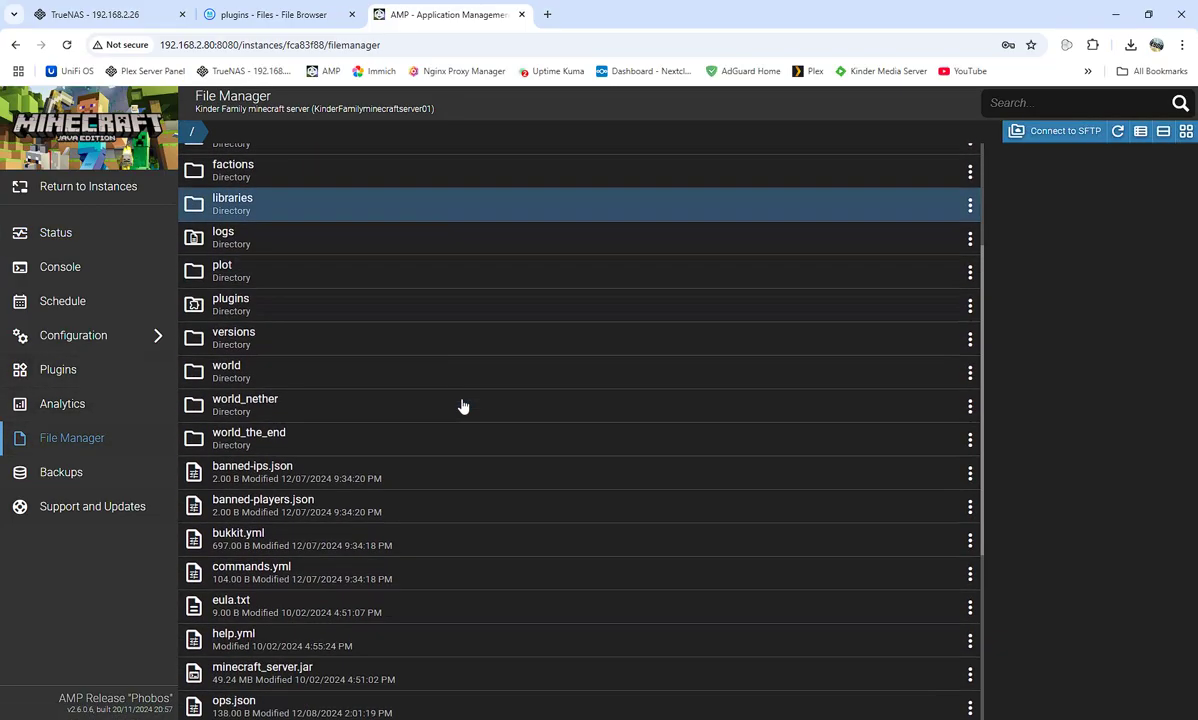
{"action": "scroll", "coordinate": [621, 553], "scroll_direction": "up", "scroll_amount": 1}
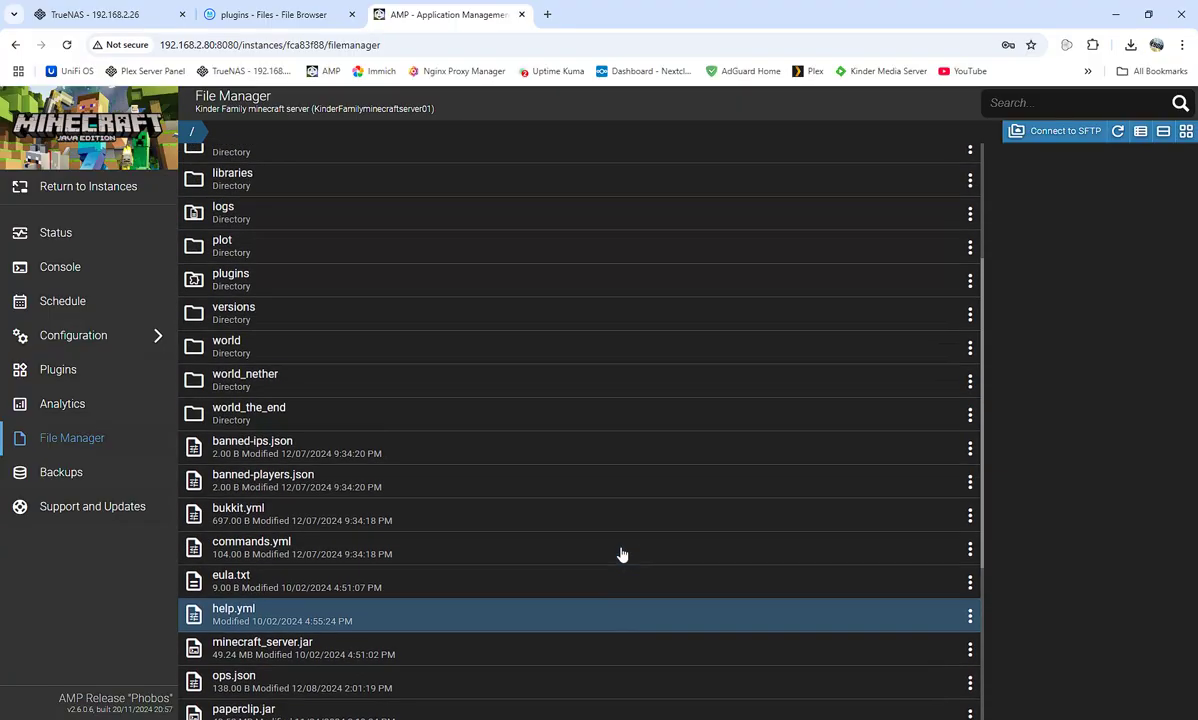
{"action": "left_click", "coordinate": [226, 284]}
{"action": "left_click", "coordinate": [226, 284]}
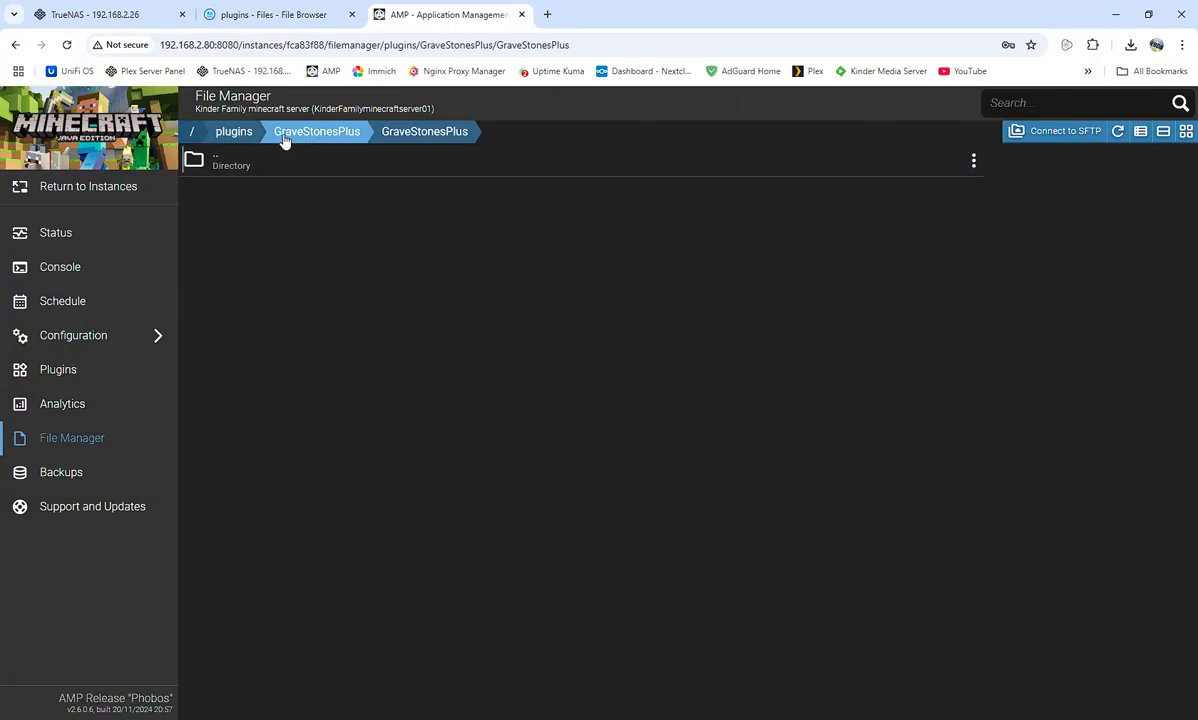
{"action": "left_click", "coordinate": [240, 133]}
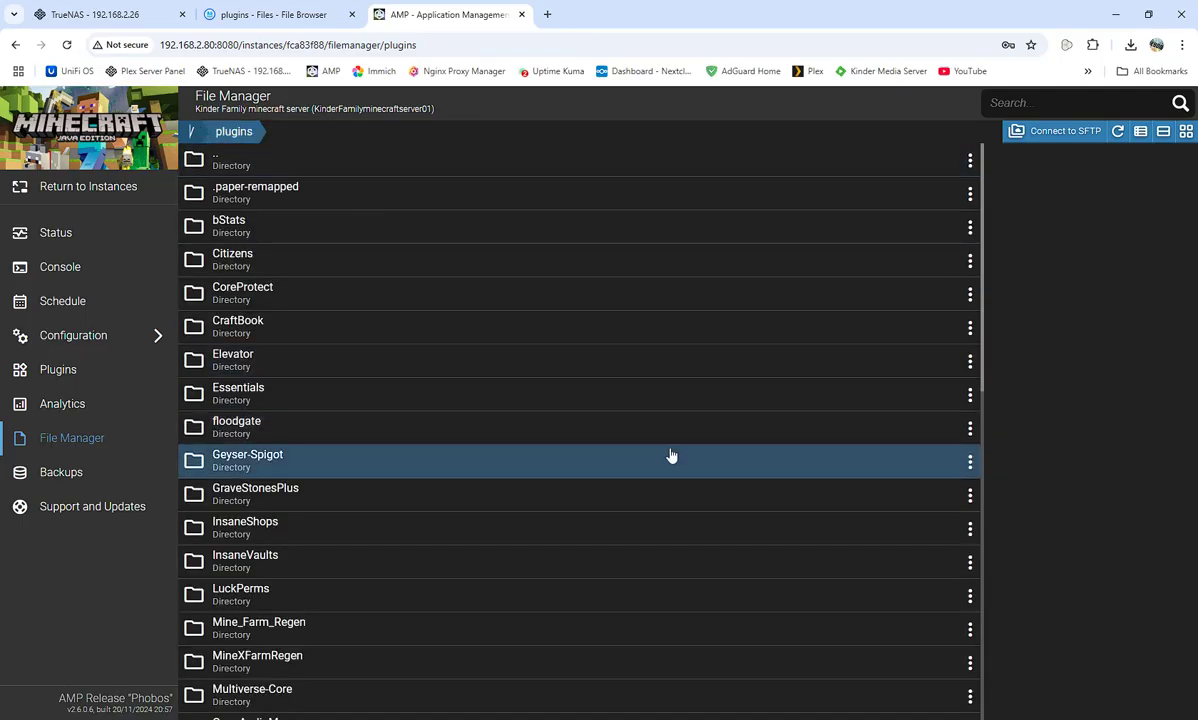
{"action": "scroll", "coordinate": [669, 455], "scroll_direction": "down", "scroll_amount": 3}
{"action": "scroll", "coordinate": [671, 455], "scroll_direction": "down", "scroll_amount": 3}
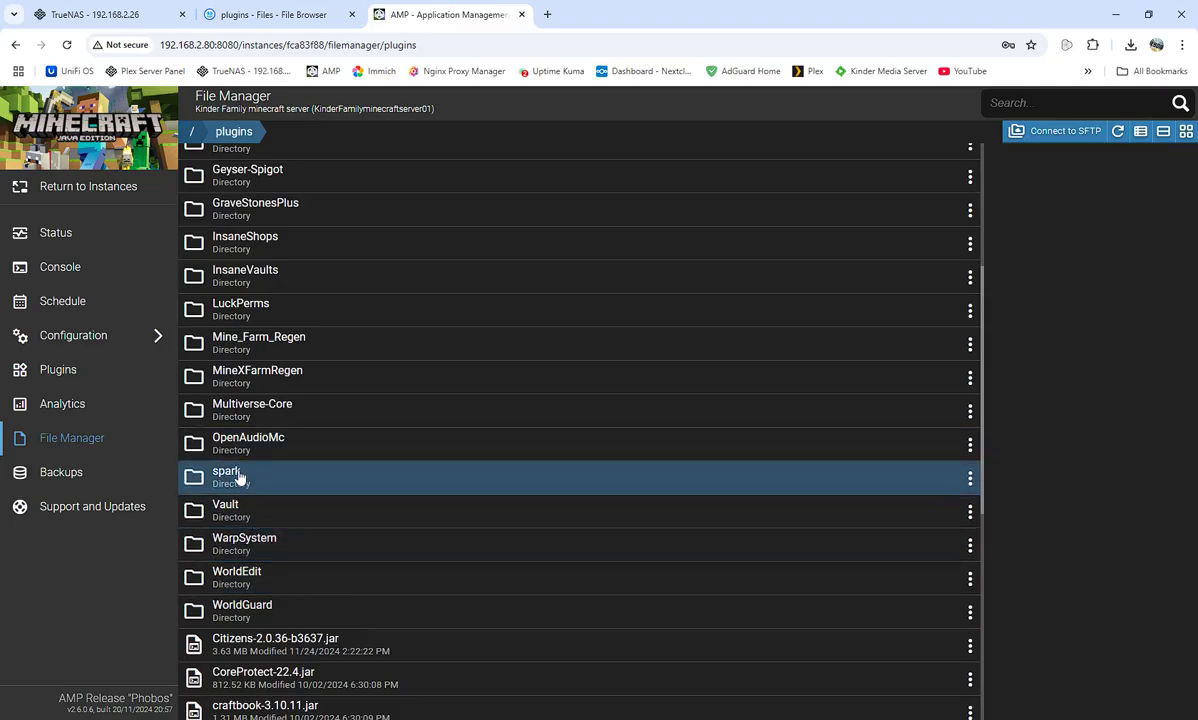
{"action": "scroll", "coordinate": [240, 477], "scroll_direction": "up", "scroll_amount": 4}
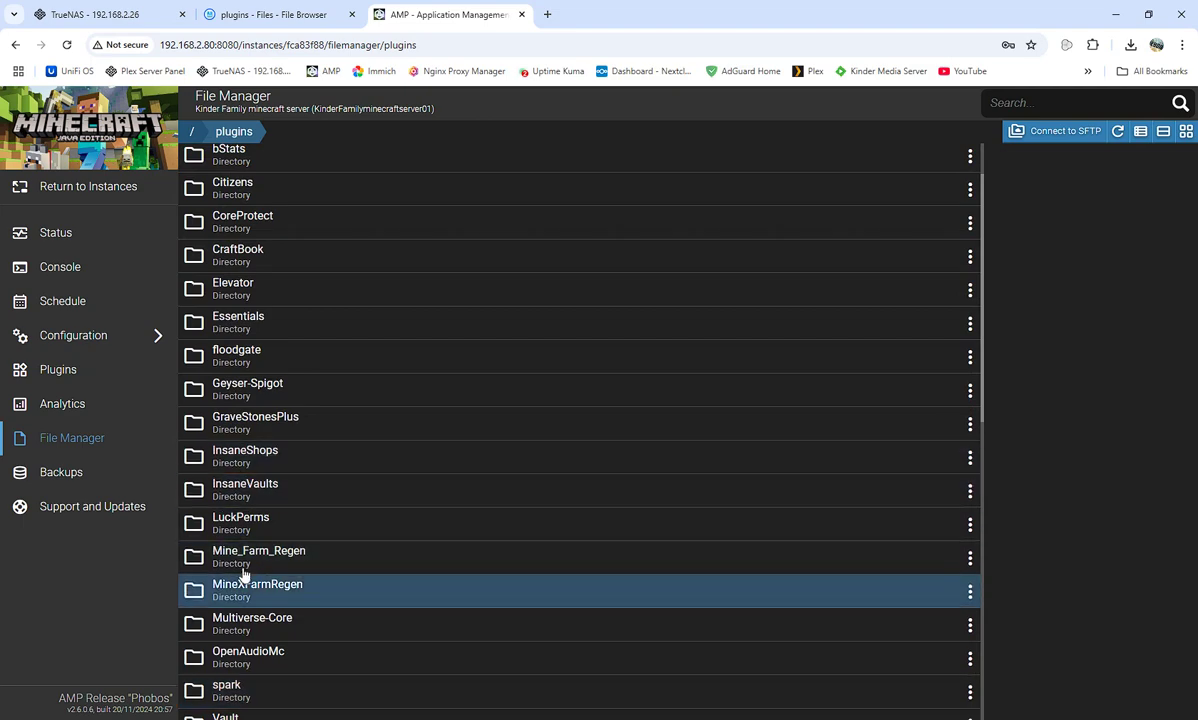
{"action": "scroll", "coordinate": [220, 520], "scroll_direction": "up", "scroll_amount": 2}
{"action": "scroll", "coordinate": [221, 540], "scroll_direction": "down", "scroll_amount": 4}
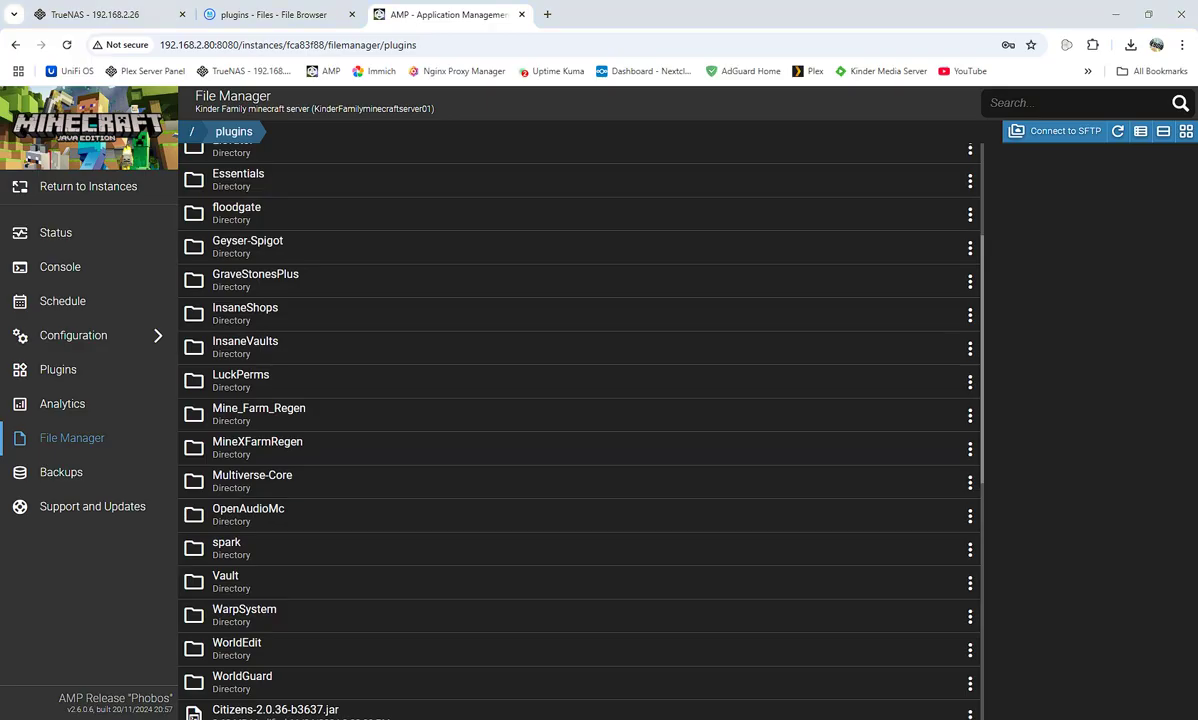
Step: Leave AMP's file manager and switch back to the installed apps page in TrueNAS
{"action": "left_click", "coordinate": [15, 45]}
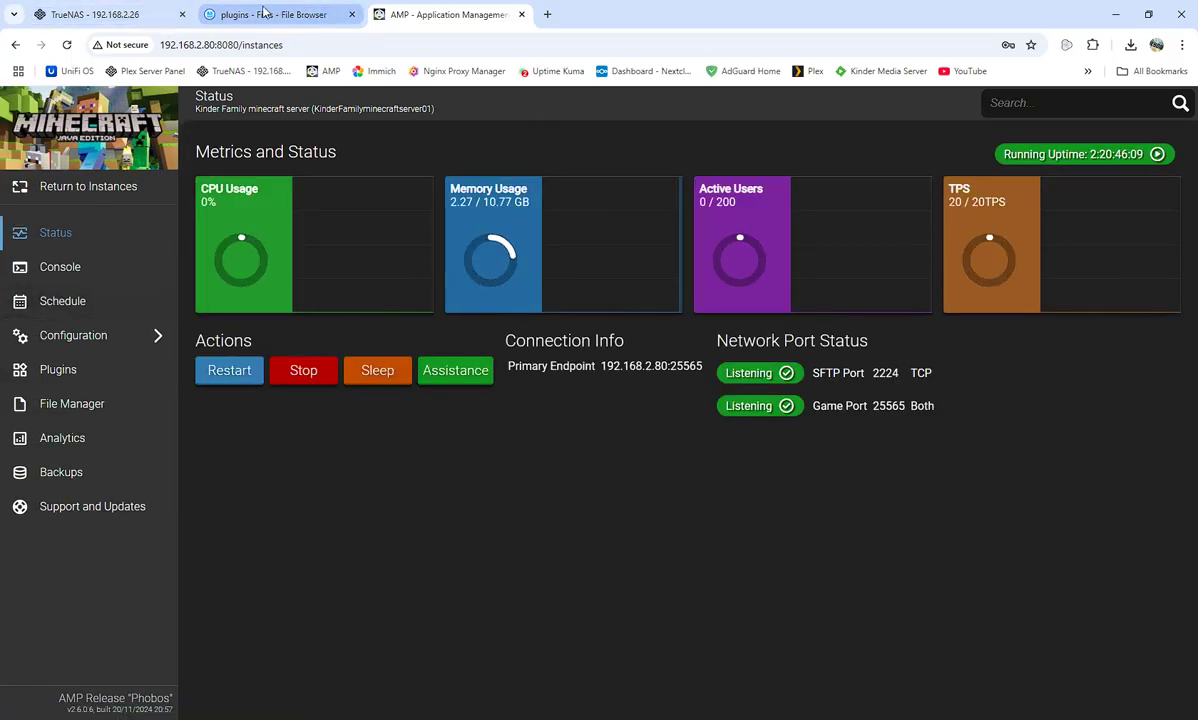
{"action": "left_click", "coordinate": [226, 12]}
{"action": "left_click", "coordinate": [130, 12]}
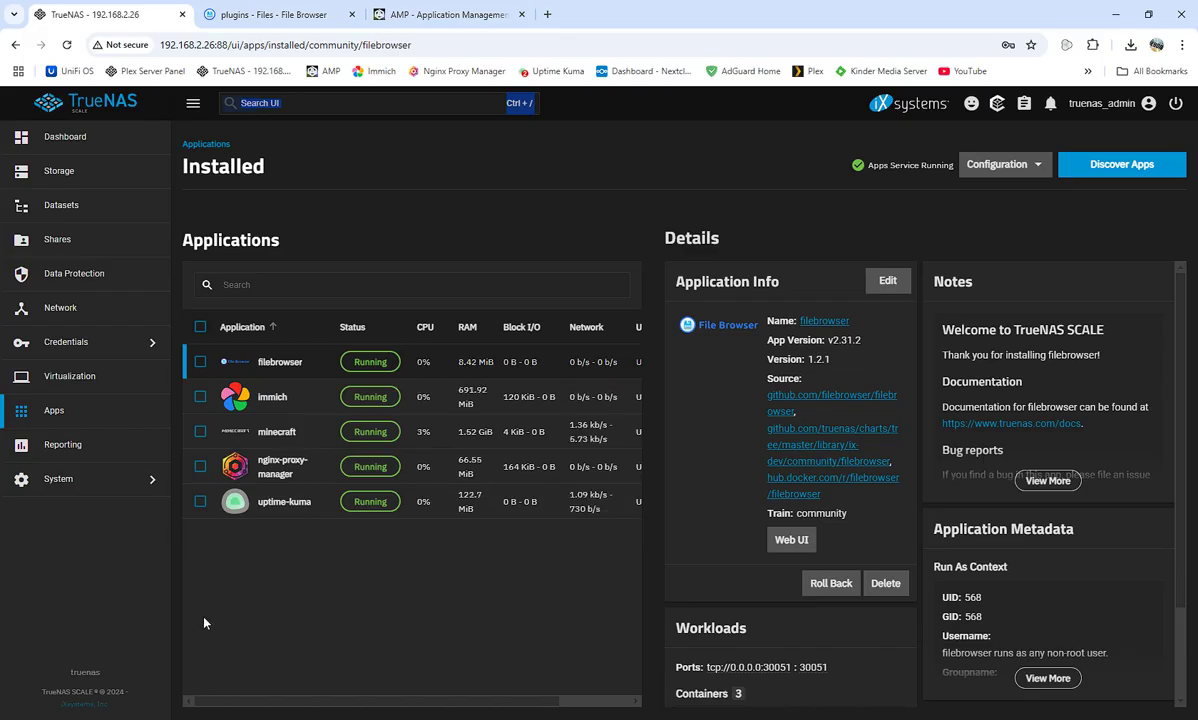
{"action": "key", "text": "ctrl+slash"}
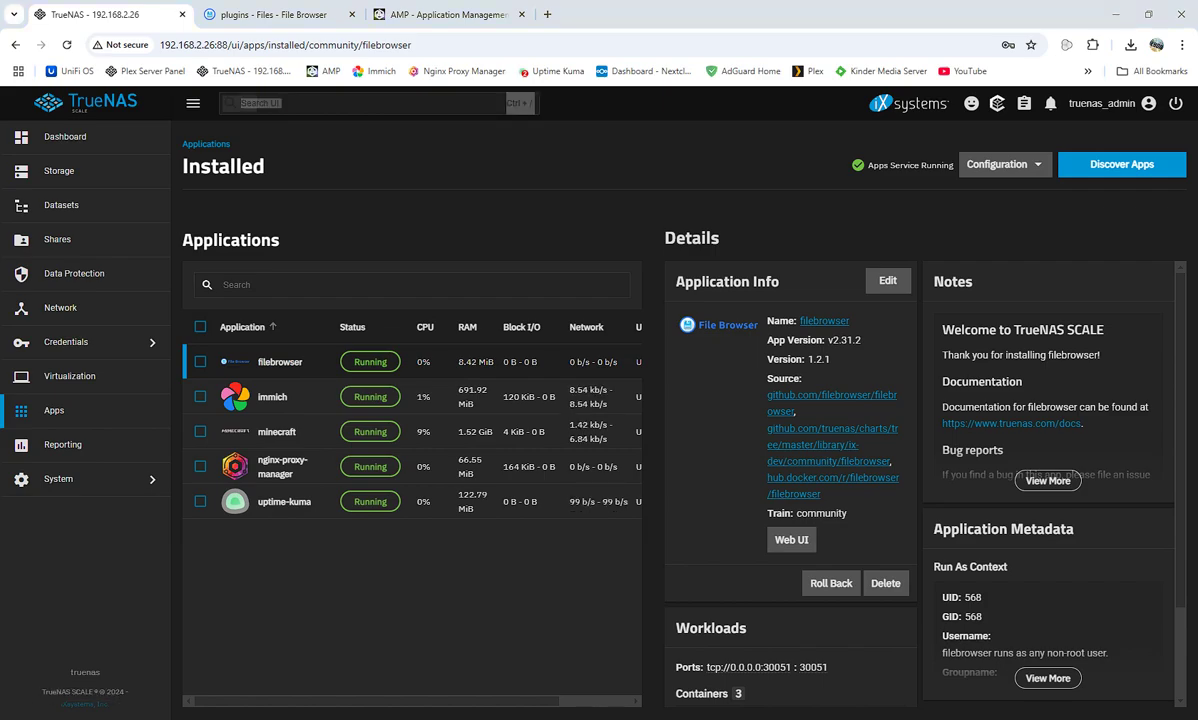